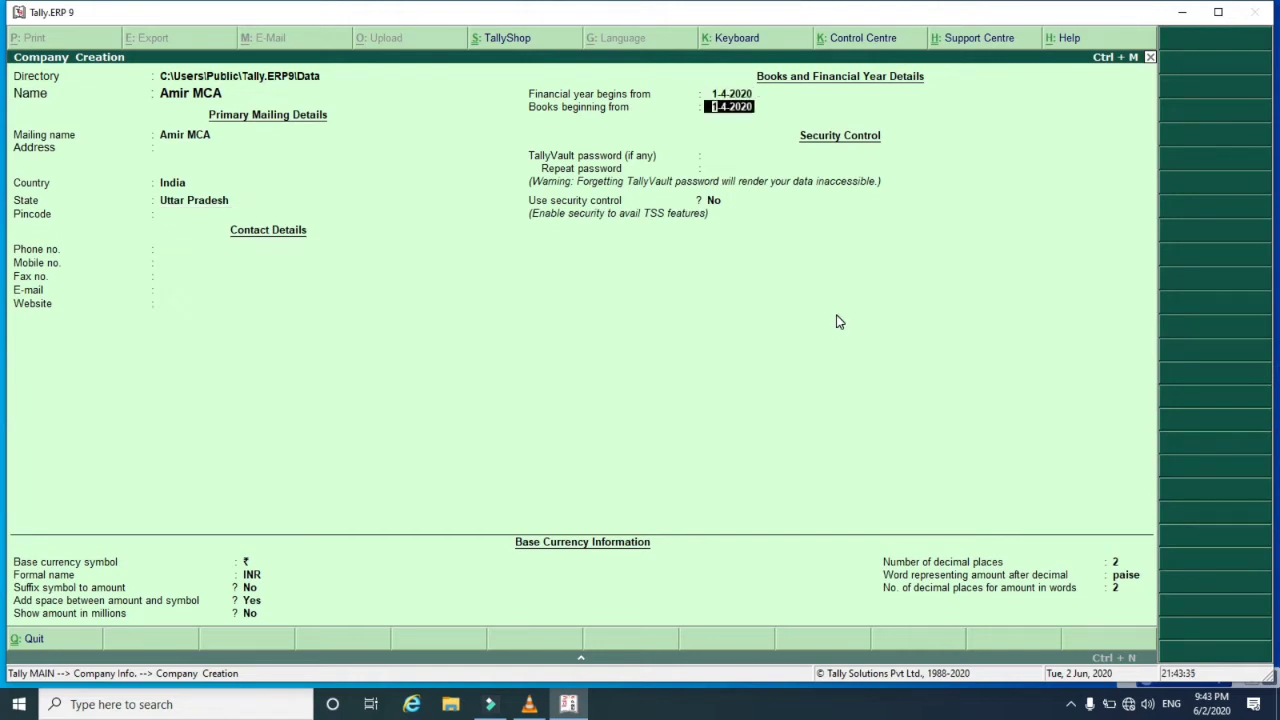
Finish creating the company with books beginning from 1-4-2020, security control set to No and the default INR currency settings.
{"action": "key", "text": "Return"}
{"action": "key", "text": "Return"}
{"action": "key", "text": "Return"}
{"action": "key", "text": "Return"}
{"action": "key", "text": "Return"}
{"action": "key", "text": "Return"}
{"action": "key", "text": "Return"}
{"action": "key", "text": "Return"}
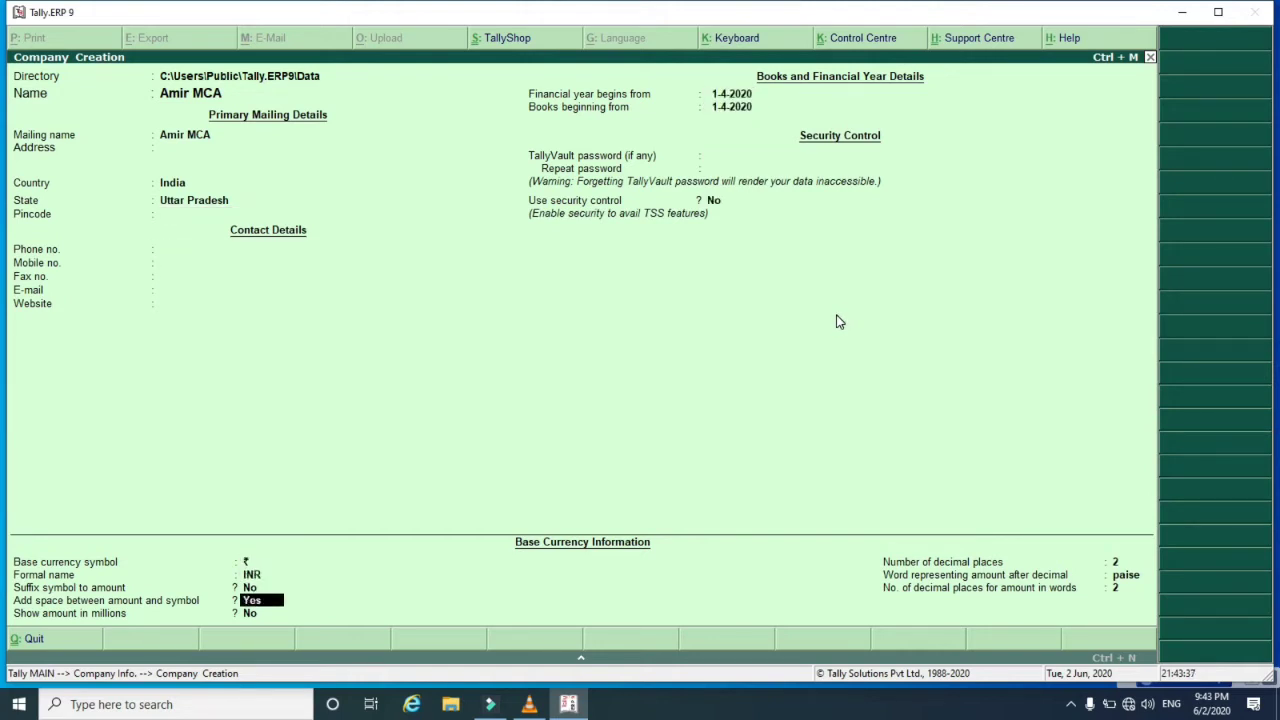
{"action": "key", "text": "Return"}
{"action": "key", "text": "Return"}
{"action": "key", "text": "Return"}
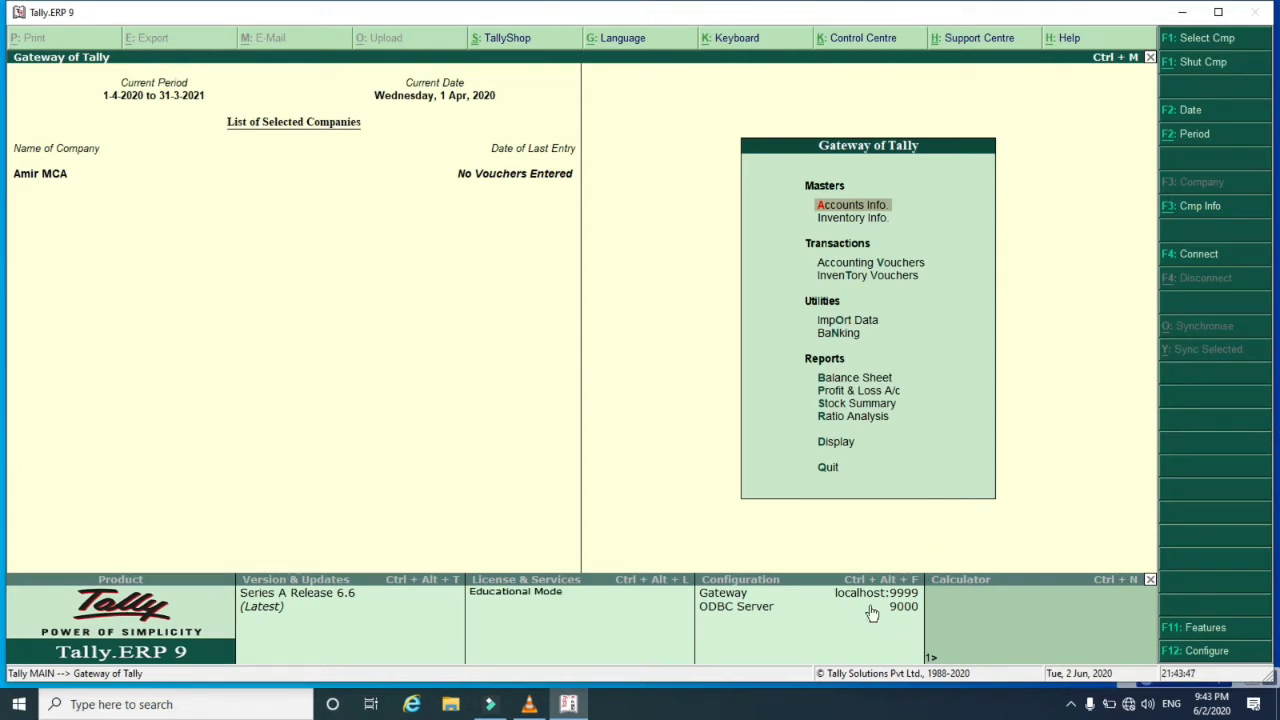
Open the company's accounting features and set Integrate accounts and inventory to No.
{"action": "left_click", "coordinate": [1190, 630]}
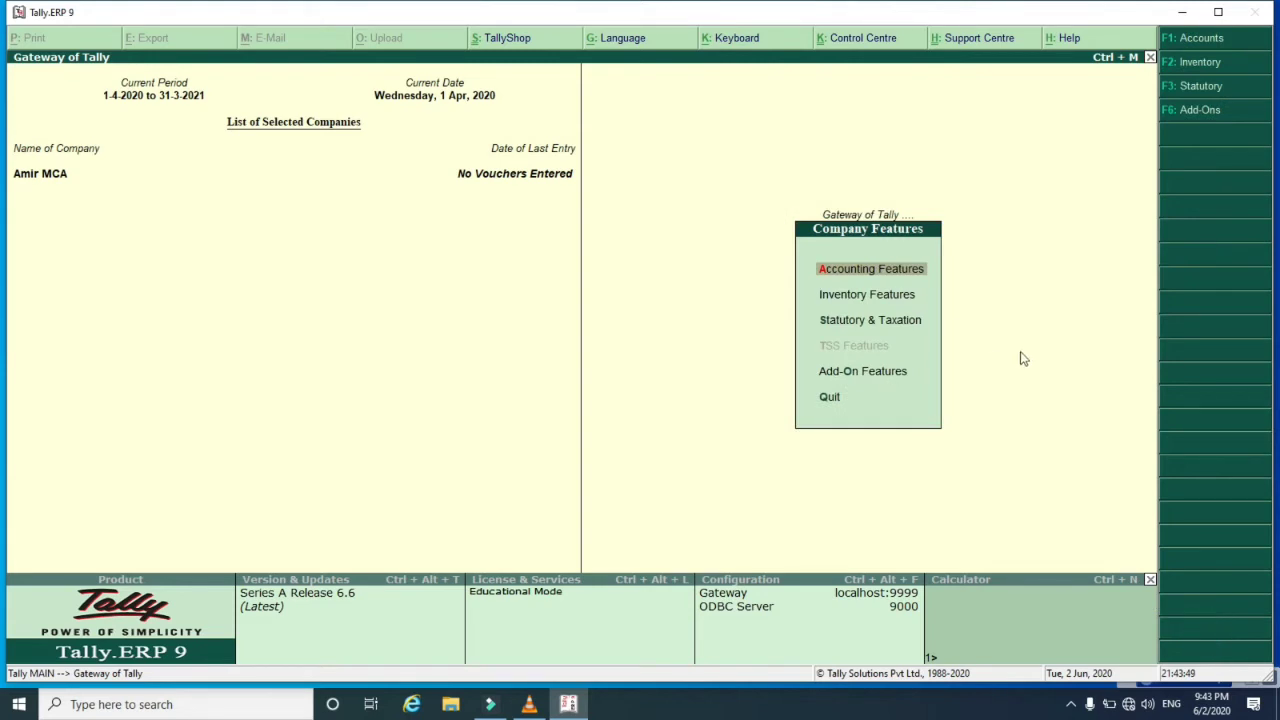
{"action": "left_click", "coordinate": [863, 272]}
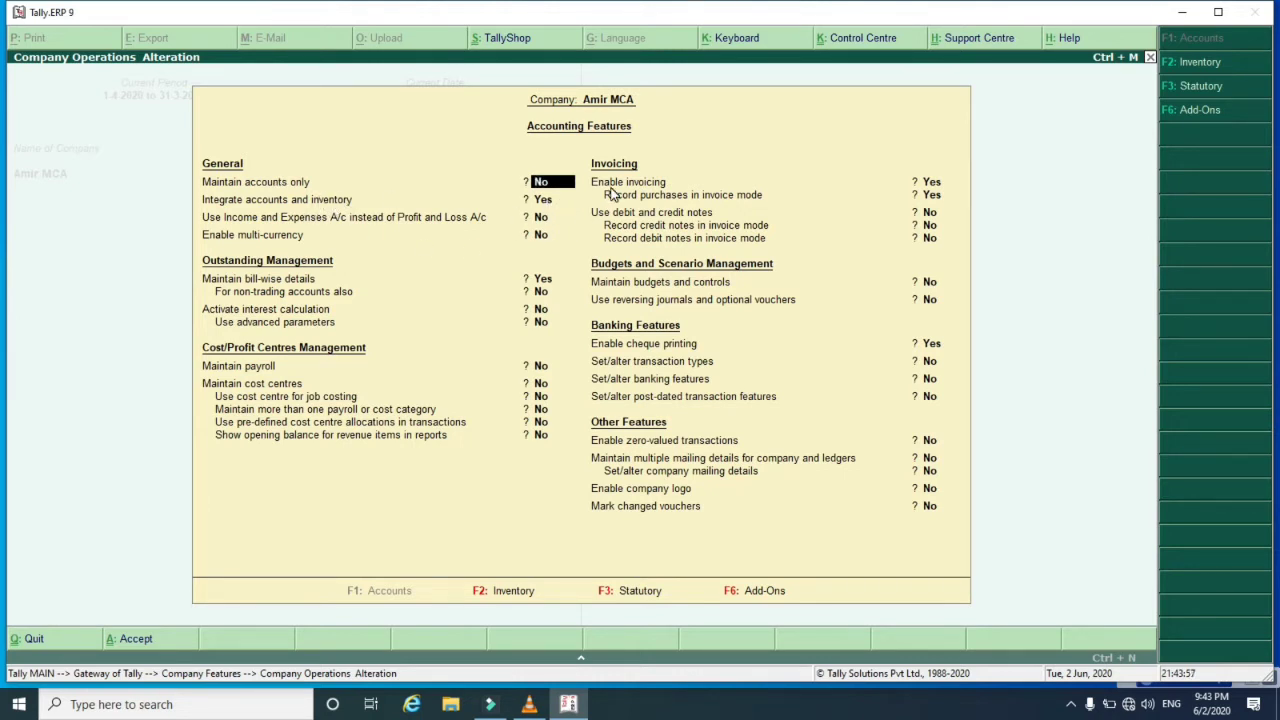
{"action": "key", "text": "Return"}
{"action": "type", "text": "n"}
{"action": "key", "text": "Return"}
{"action": "key", "text": "Return"}
{"action": "key", "text": "Return"}
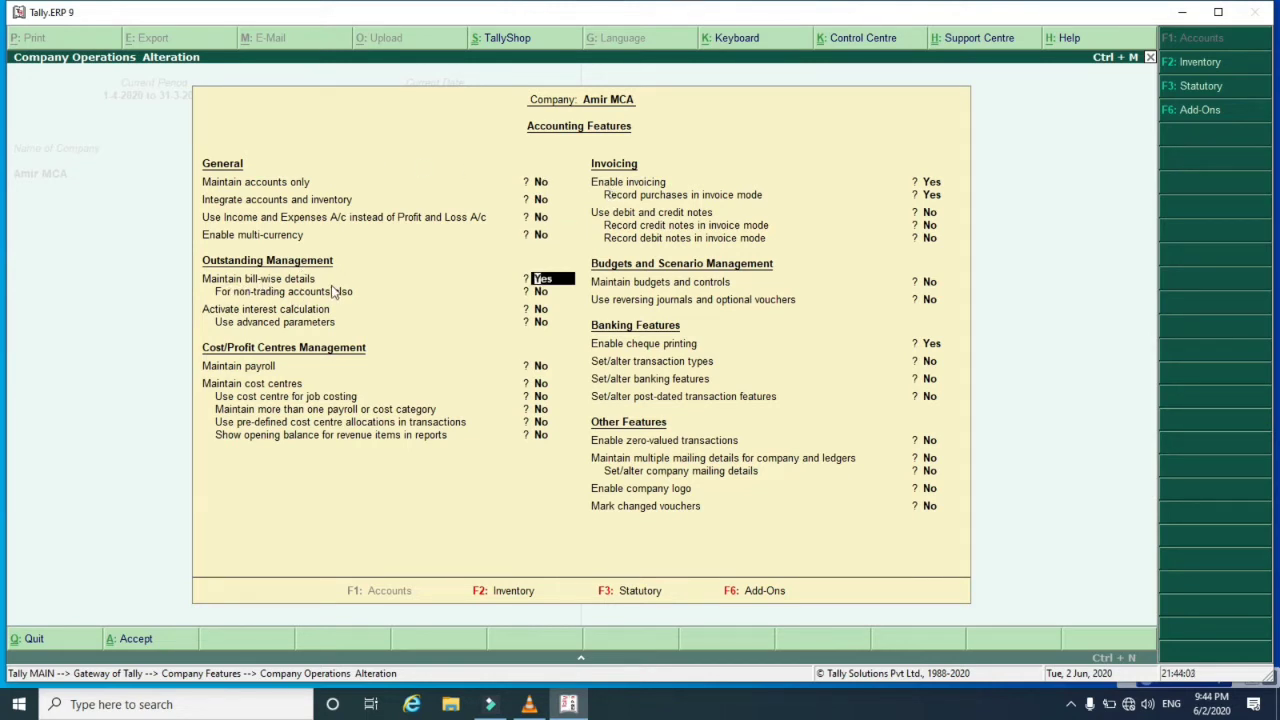
Keep Maintain bill-wise details at Yes, and set Enable invoicing and Record purchases in invoice mode to No.
{"action": "key", "text": "Return"}
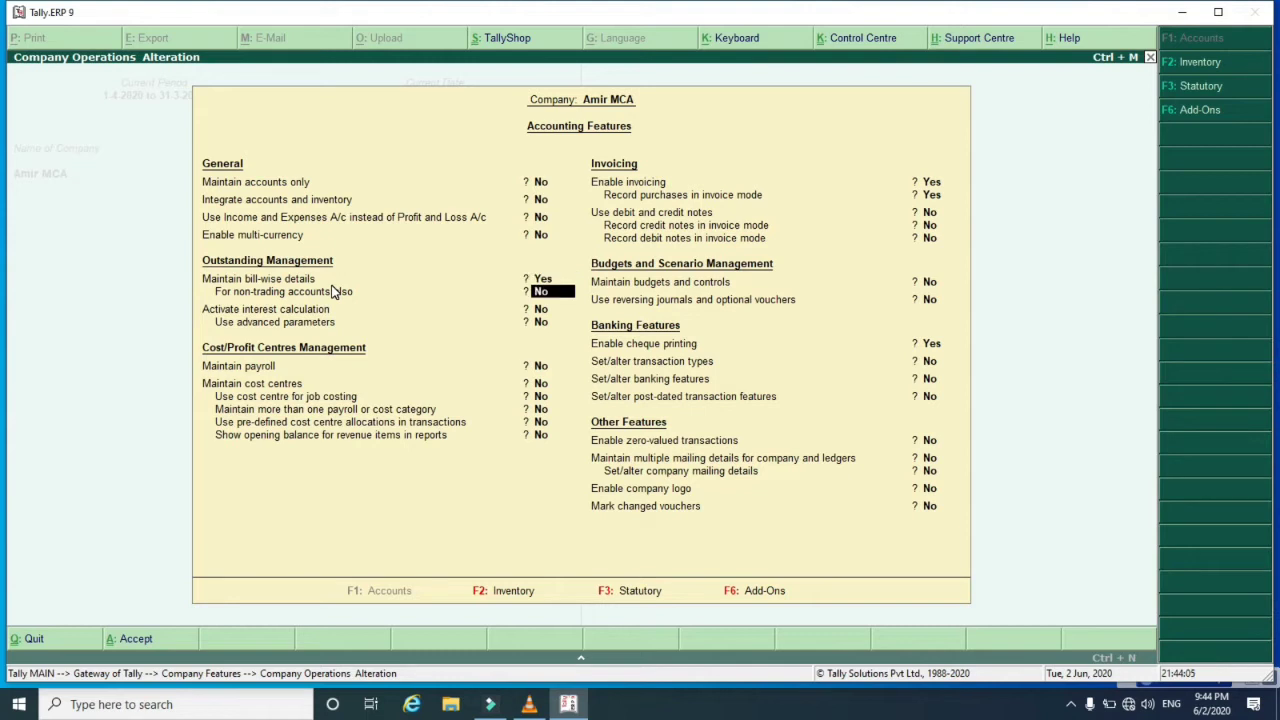
{"action": "key", "text": "Return"}
{"action": "key", "text": "Return"}
{"action": "key", "text": "Return"}
{"action": "key", "text": "Return"}
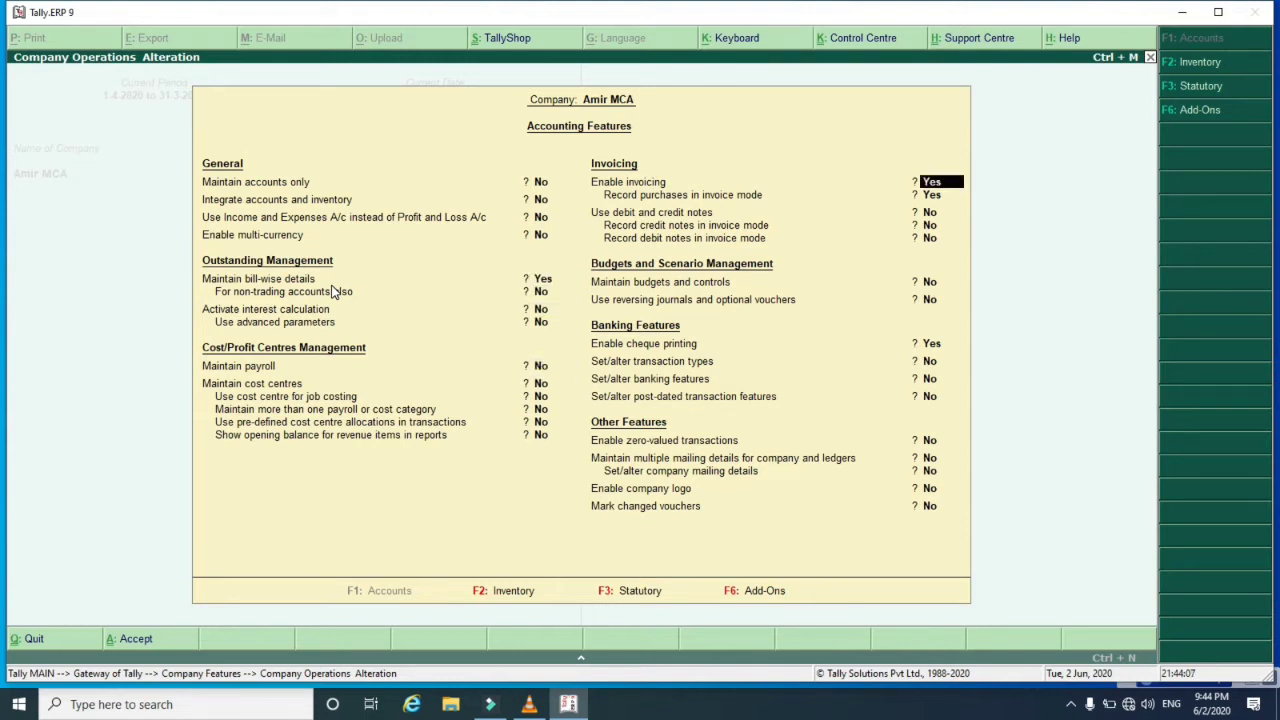
{"action": "type", "text": "n"}
{"action": "key", "text": "Return"}
{"action": "key", "text": "Return"}
{"action": "key", "text": "Return"}
{"action": "key", "text": "Return"}
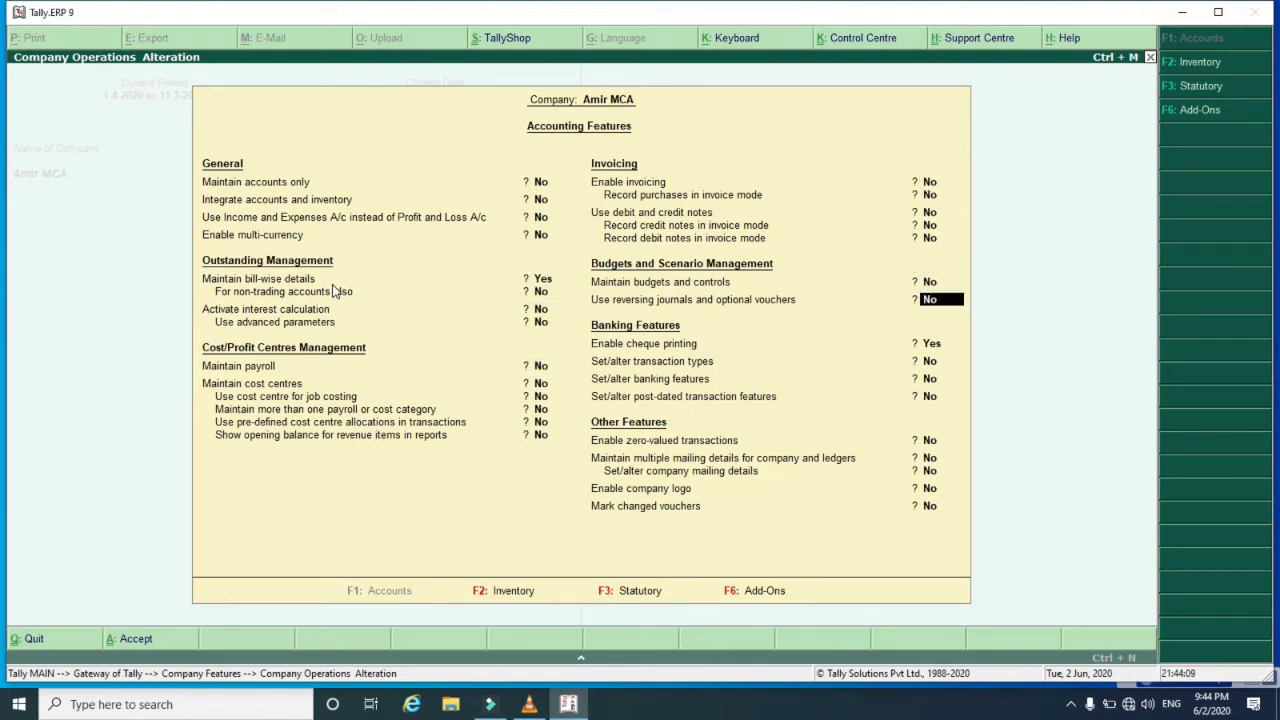
Set Enable cheque printing to No, accept the accounting features and return to the Gateway of Tally.
{"action": "key", "text": "Return"}
{"action": "key", "text": "Return"}
{"action": "key", "text": "Return"}
{"action": "key", "text": "Return"}
{"action": "key", "text": "Return"}
{"action": "key", "text": "Return"}
{"action": "key", "text": "Return"}
{"action": "key", "text": "Return"}
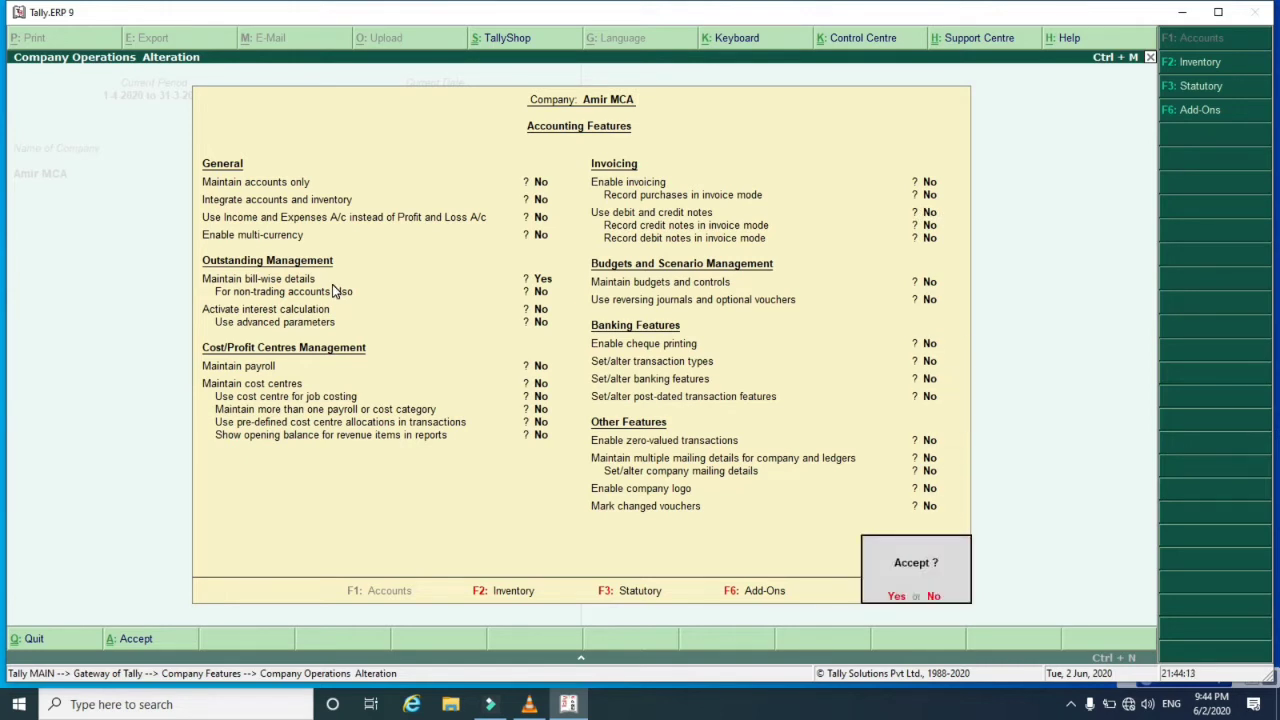
{"action": "key", "text": "Return"}
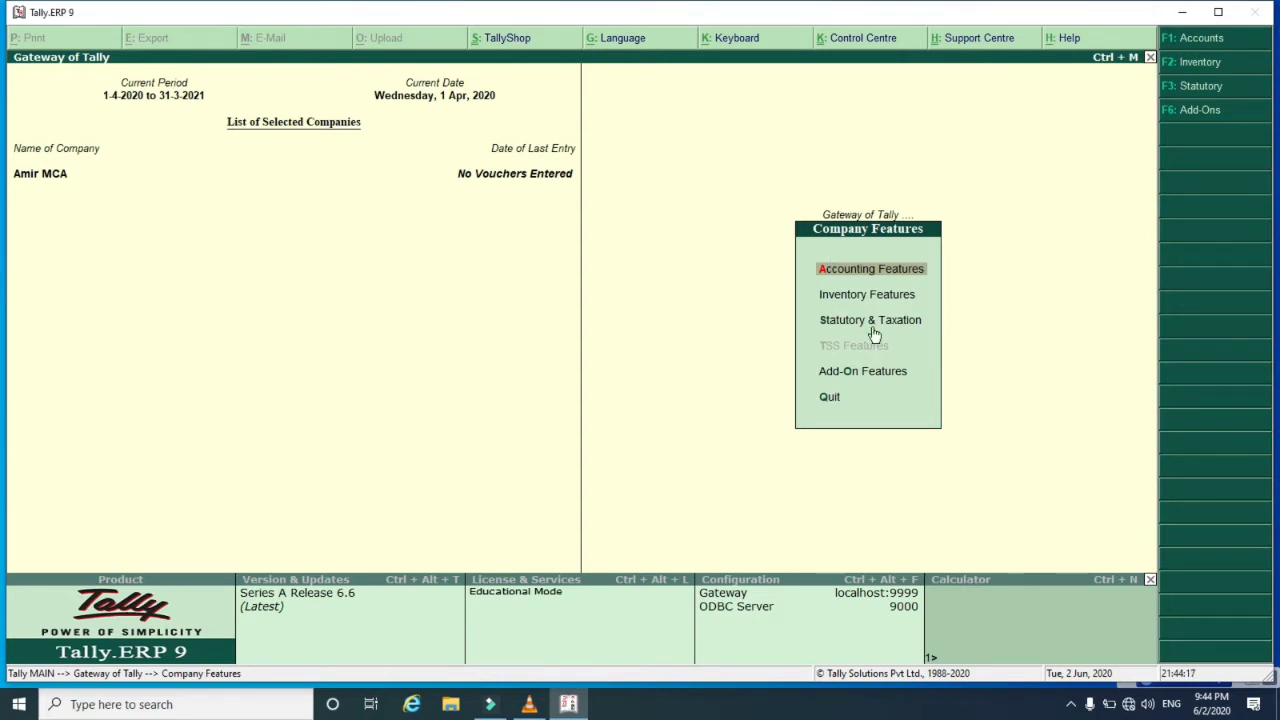
{"action": "key", "text": "Escape"}
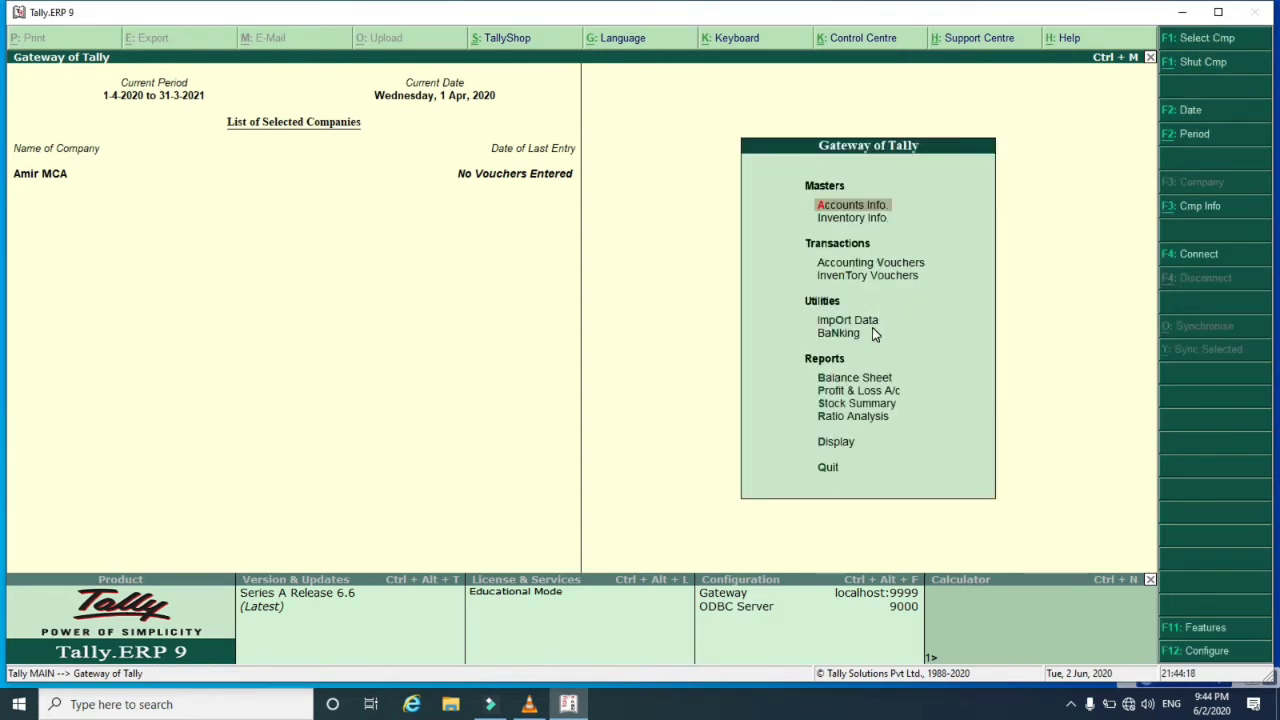
Enable Show bill-wise details with Expand into multiple lines in the voucher entry configuration.
{"action": "left_click", "coordinate": [1202, 651]}
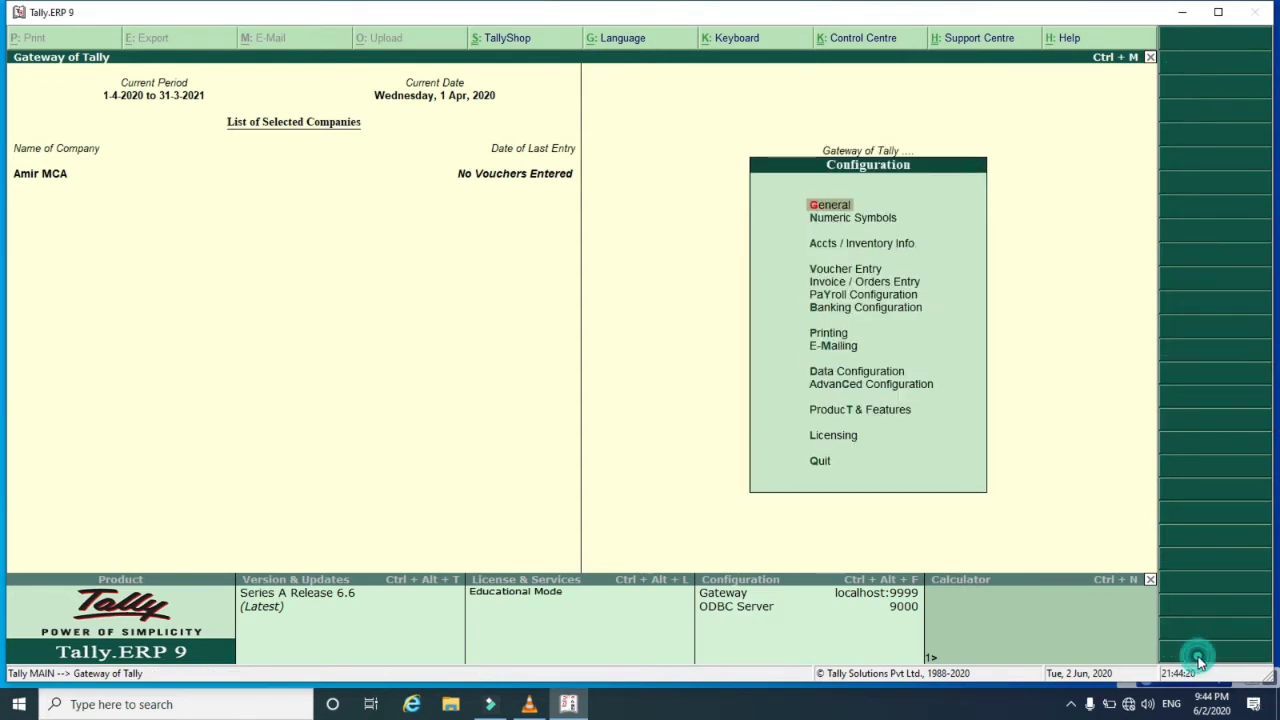
{"action": "left_click", "coordinate": [822, 272]}
{"action": "key", "text": "Return"}
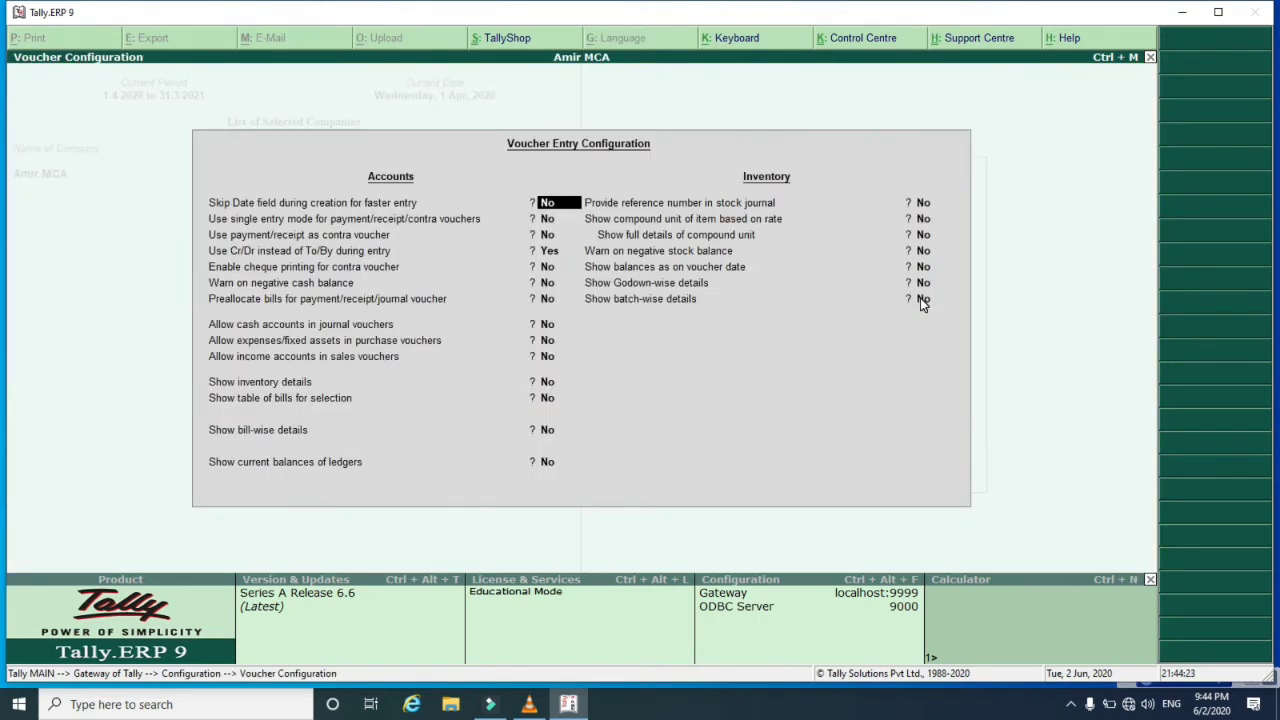
{"action": "key", "text": "Down"}
{"action": "key", "text": "Down"}
{"action": "key", "text": "Down"}
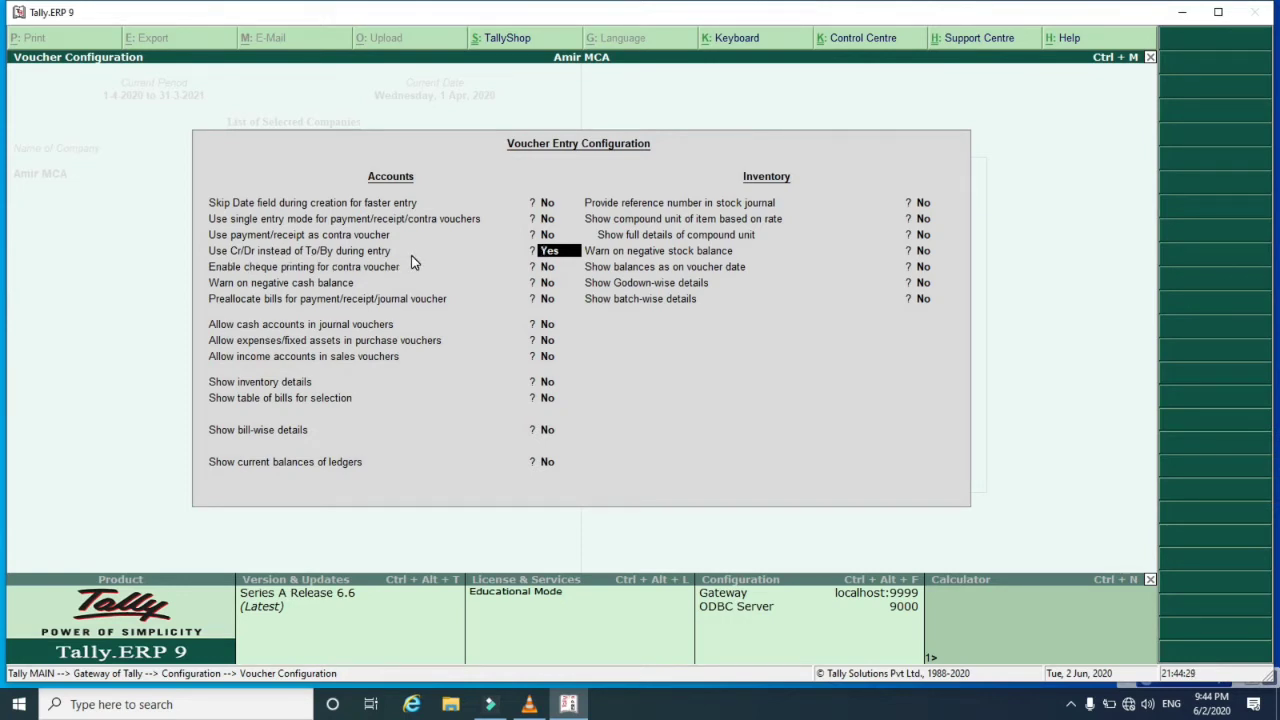
{"action": "key", "text": "Down"}
{"action": "key", "text": "Down"}
{"action": "key", "text": "Down"}
{"action": "key", "text": "Down"}
{"action": "key", "text": "Down"}
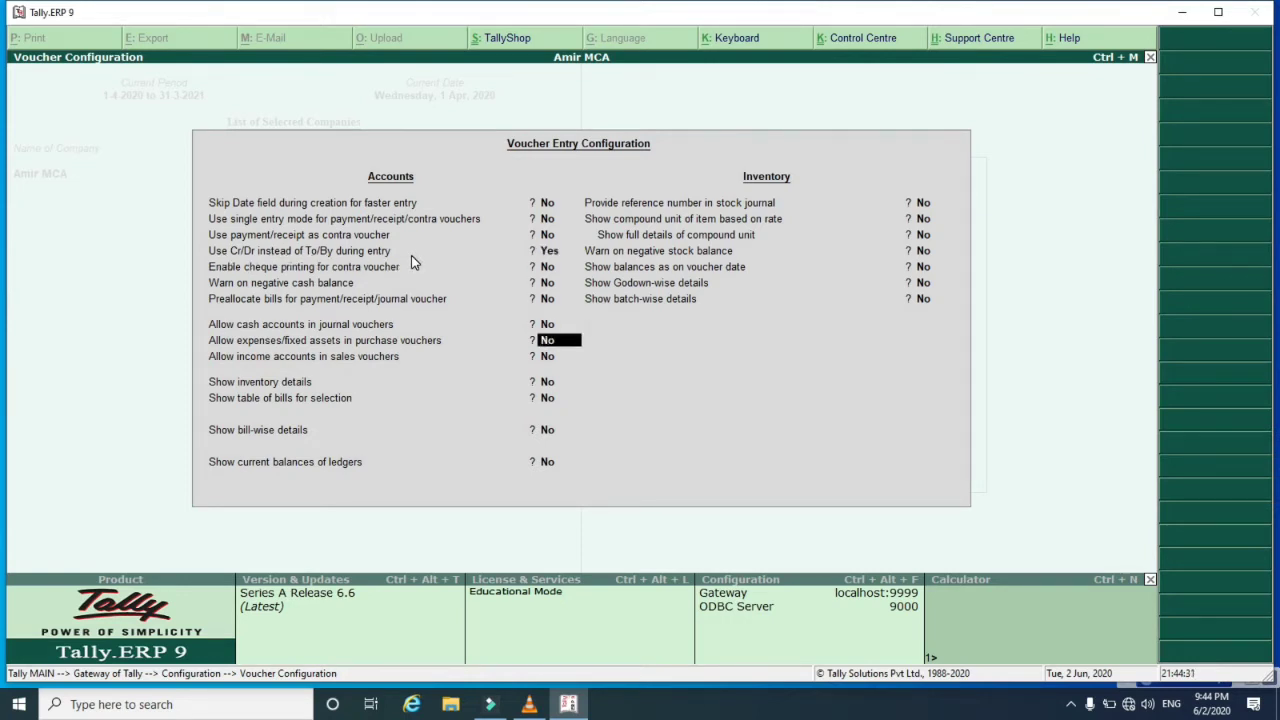
{"action": "key", "text": "Down"}
{"action": "key", "text": "Down"}
{"action": "key", "text": "Down"}
{"action": "key", "text": "Down"}
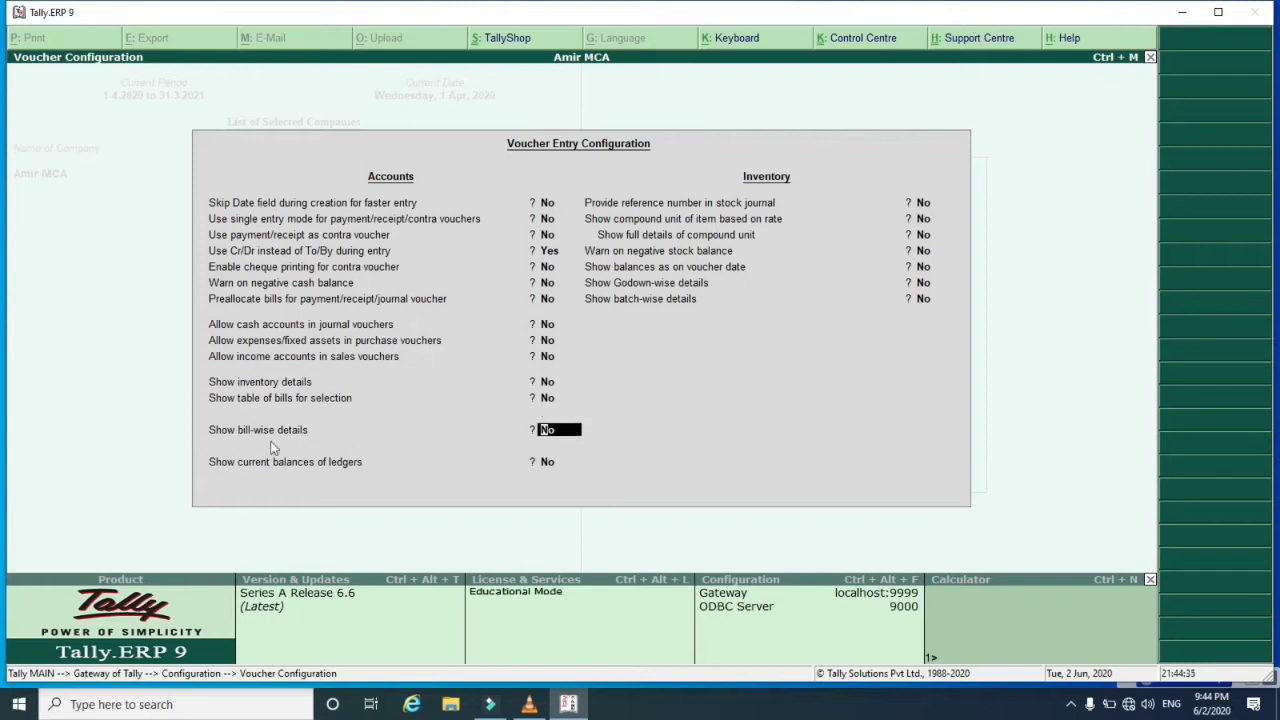
{"action": "key", "text": "y"}
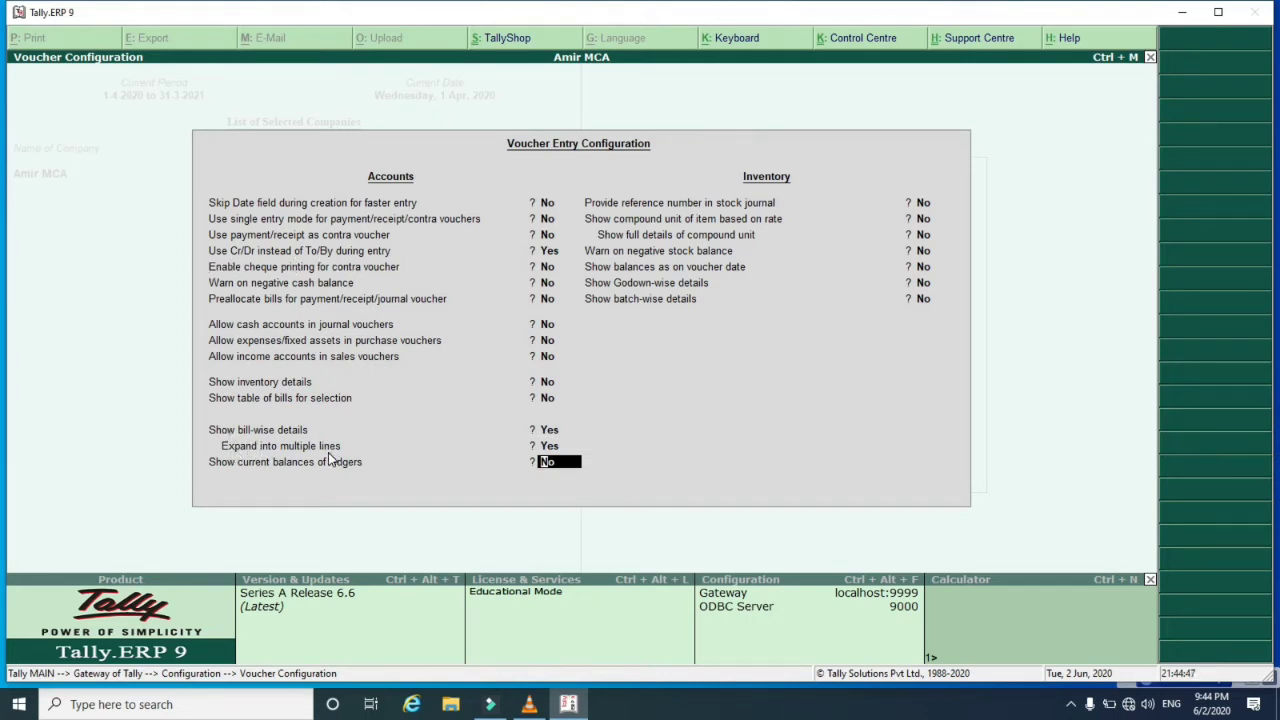
Leave the remaining voucher entry options at No, save the configuration and return to the Gateway of Tally.
{"action": "key", "text": "Return"}
{"action": "key", "text": "Return"}
{"action": "key", "text": "Return"}
{"action": "key", "text": "Return"}
{"action": "key", "text": "Return"}
{"action": "key", "text": "Return"}
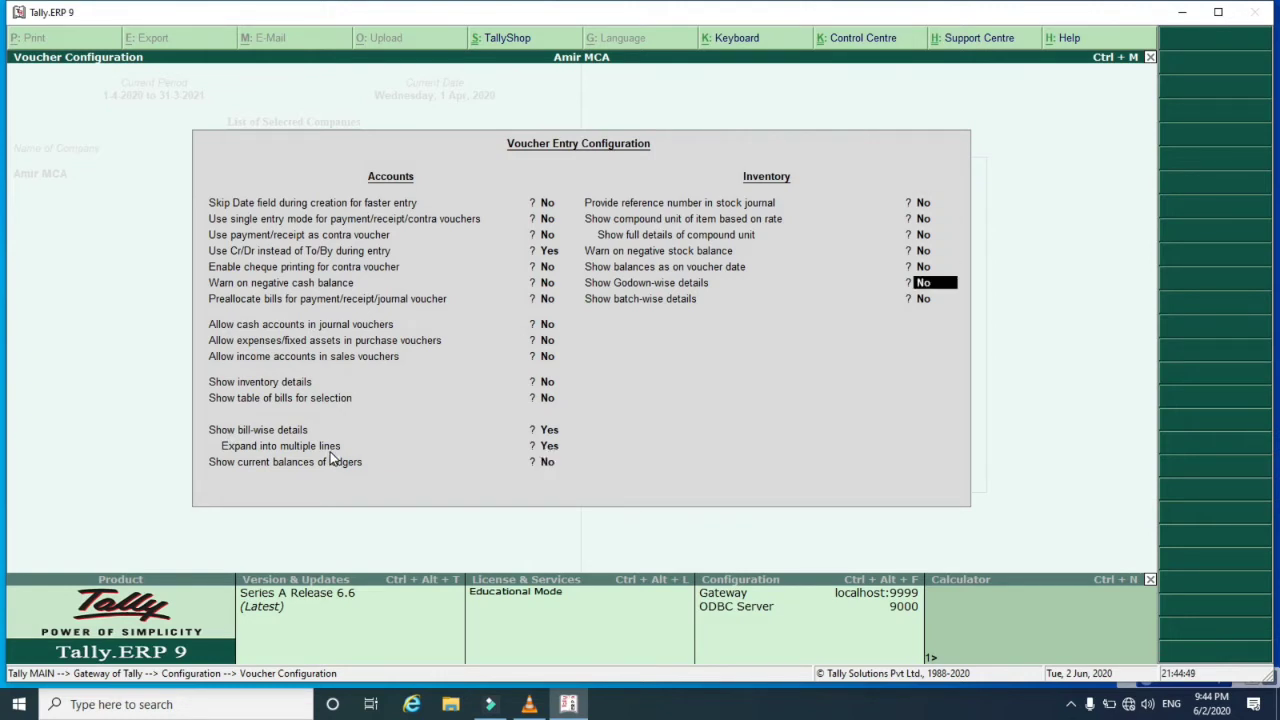
{"action": "key", "text": "Return"}
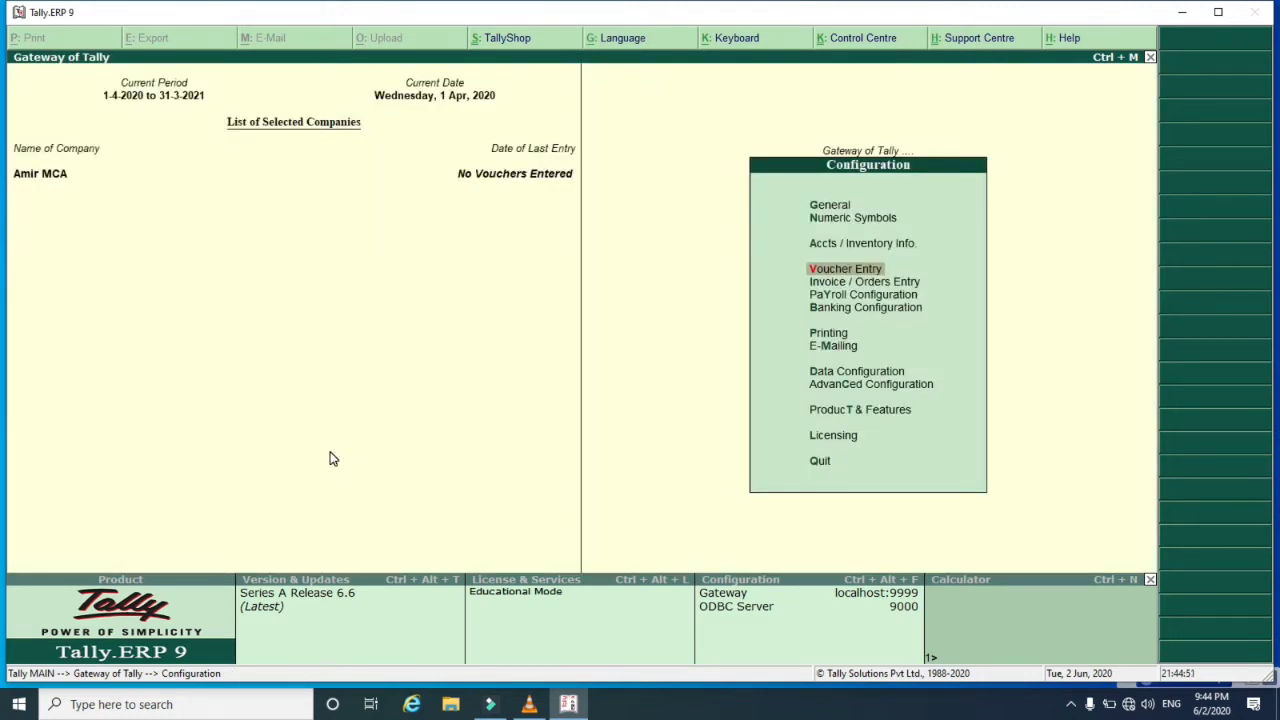
{"action": "key", "text": "Escape"}
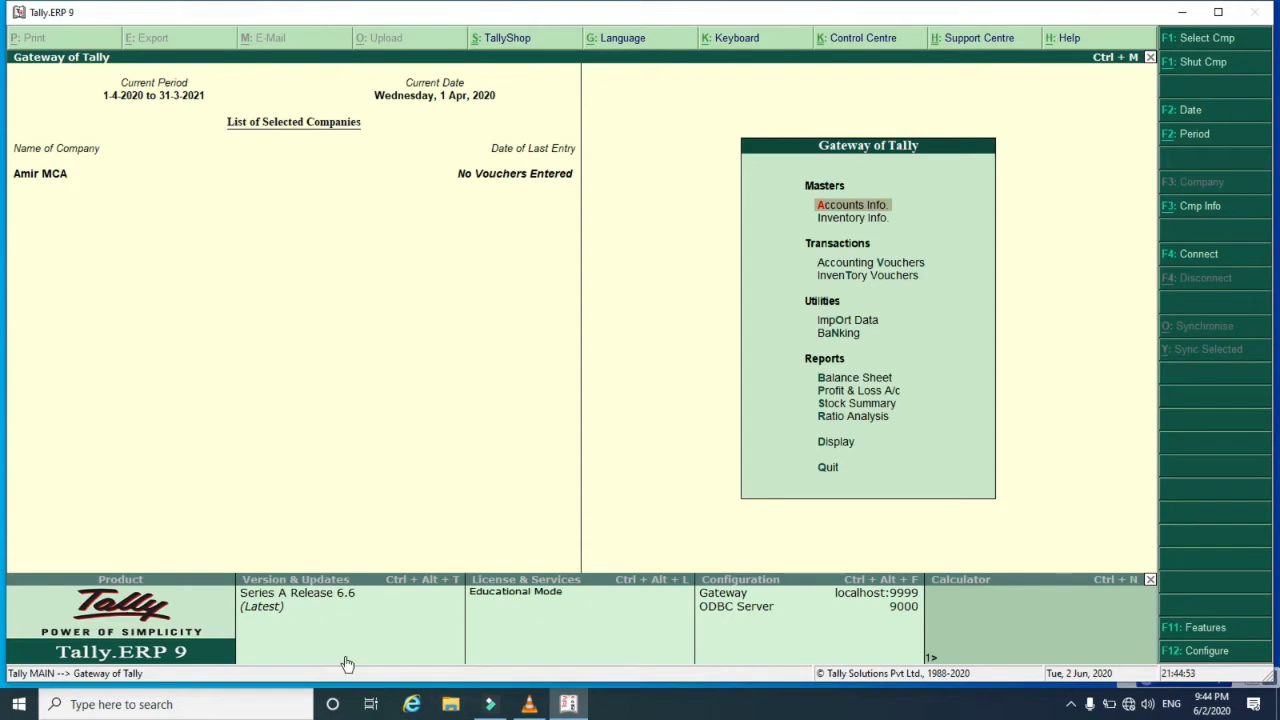
Check the Example-1 transactions in VLC media player, and open single ledger creation back in Tally.ERP 9.
{"action": "left_click", "coordinate": [530, 705]}
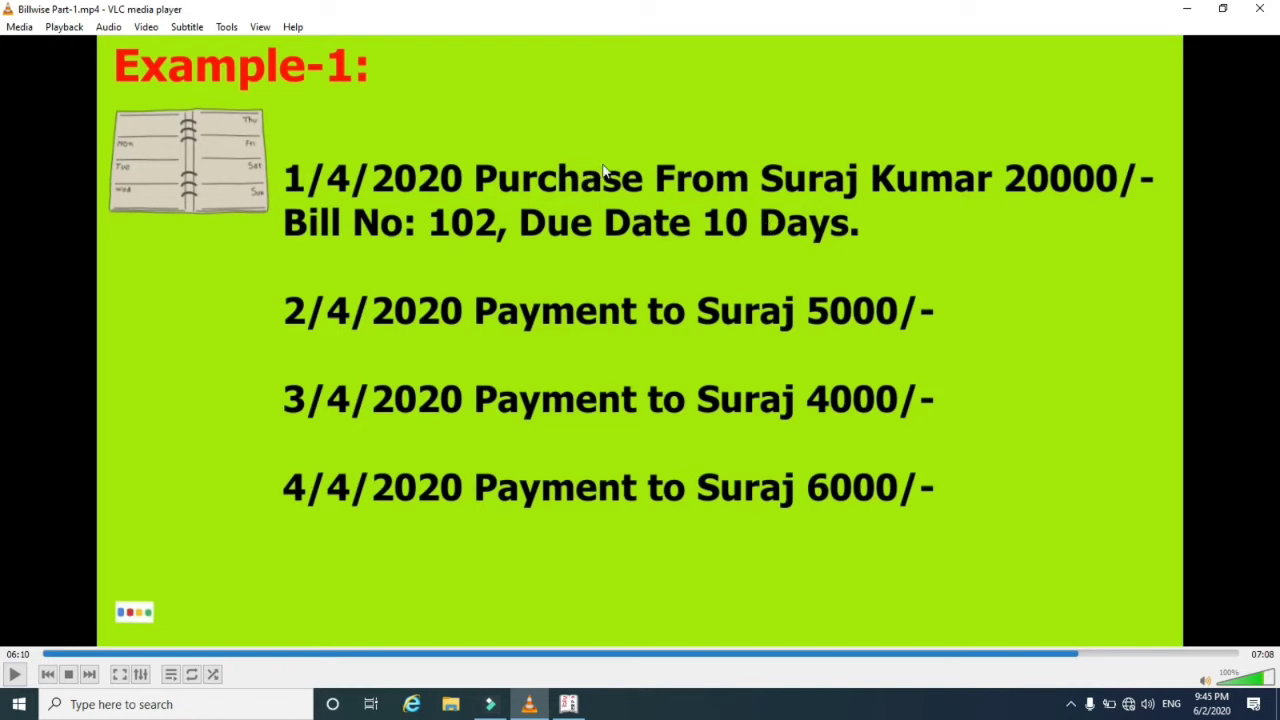
{"action": "left_click", "coordinate": [568, 704]}
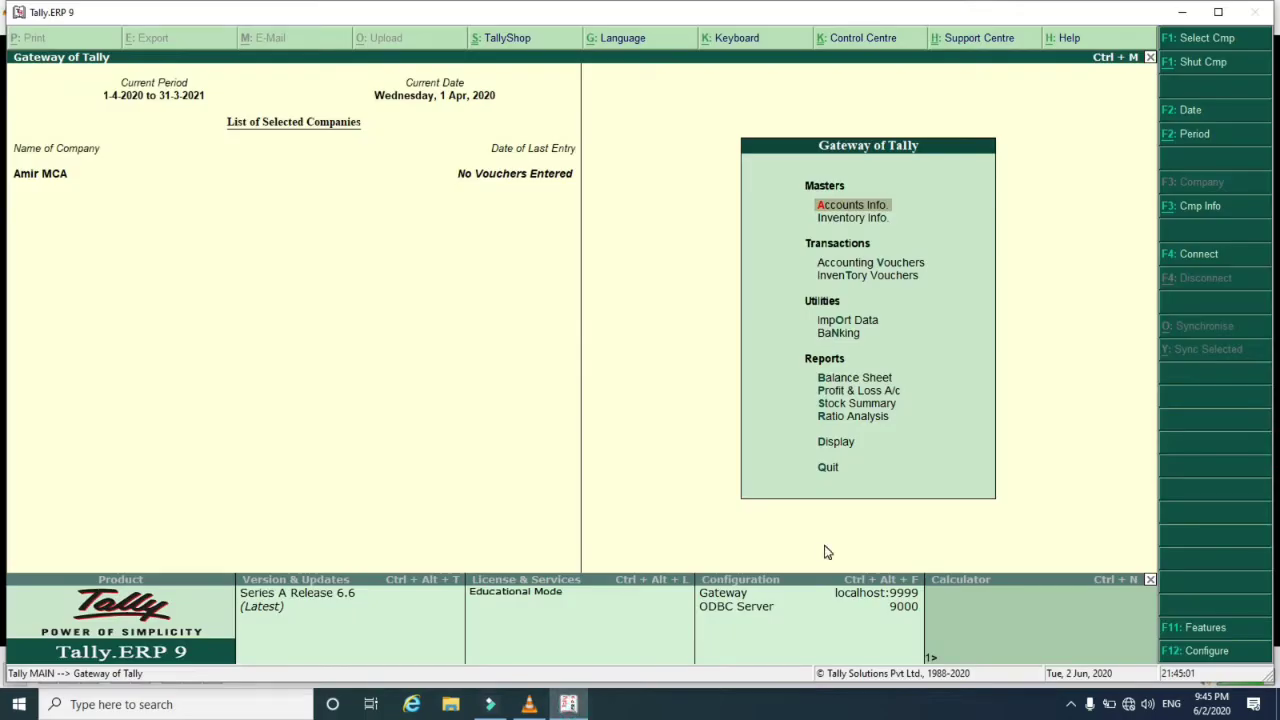
{"action": "left_click", "coordinate": [833, 205]}
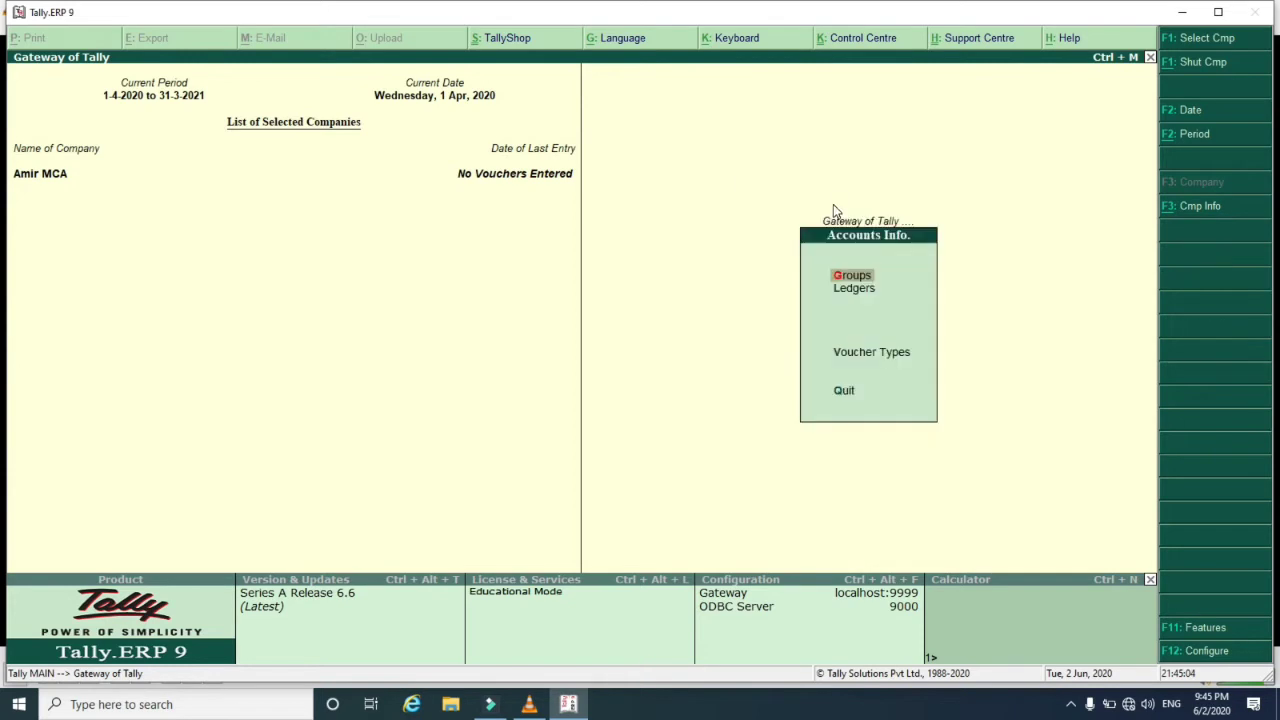
{"action": "left_click", "coordinate": [844, 290]}
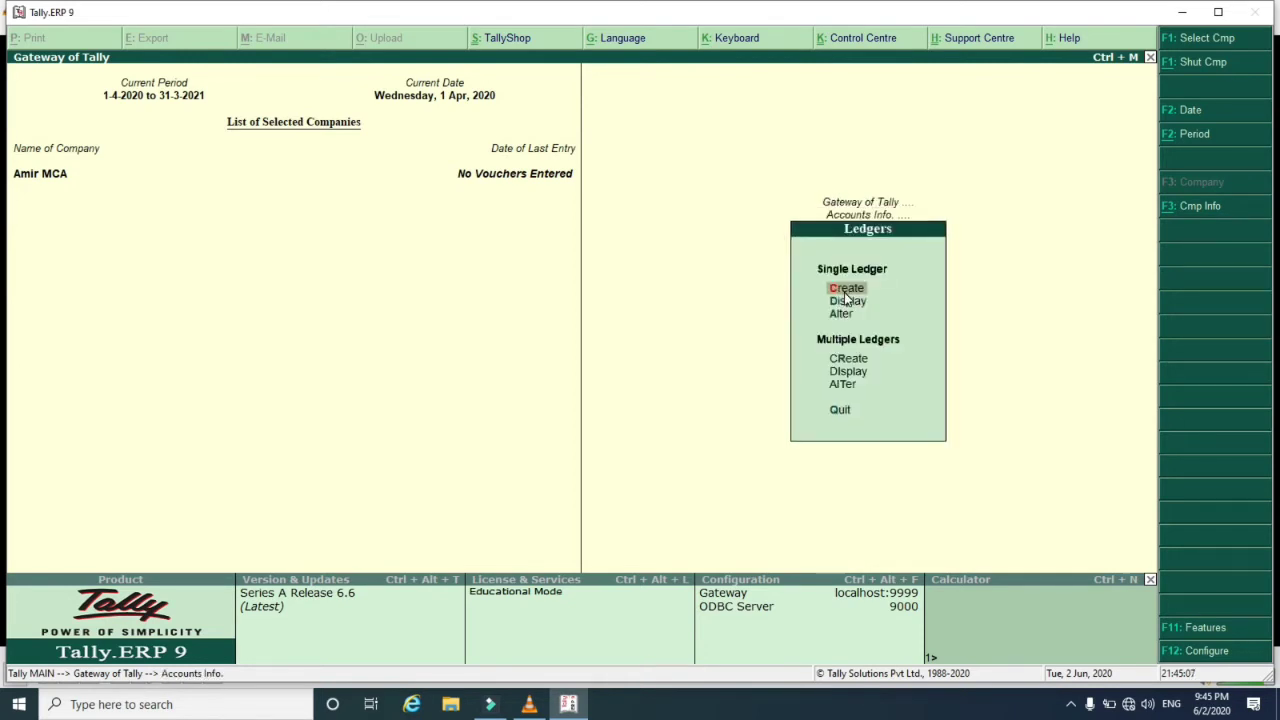
{"action": "left_click", "coordinate": [844, 290]}
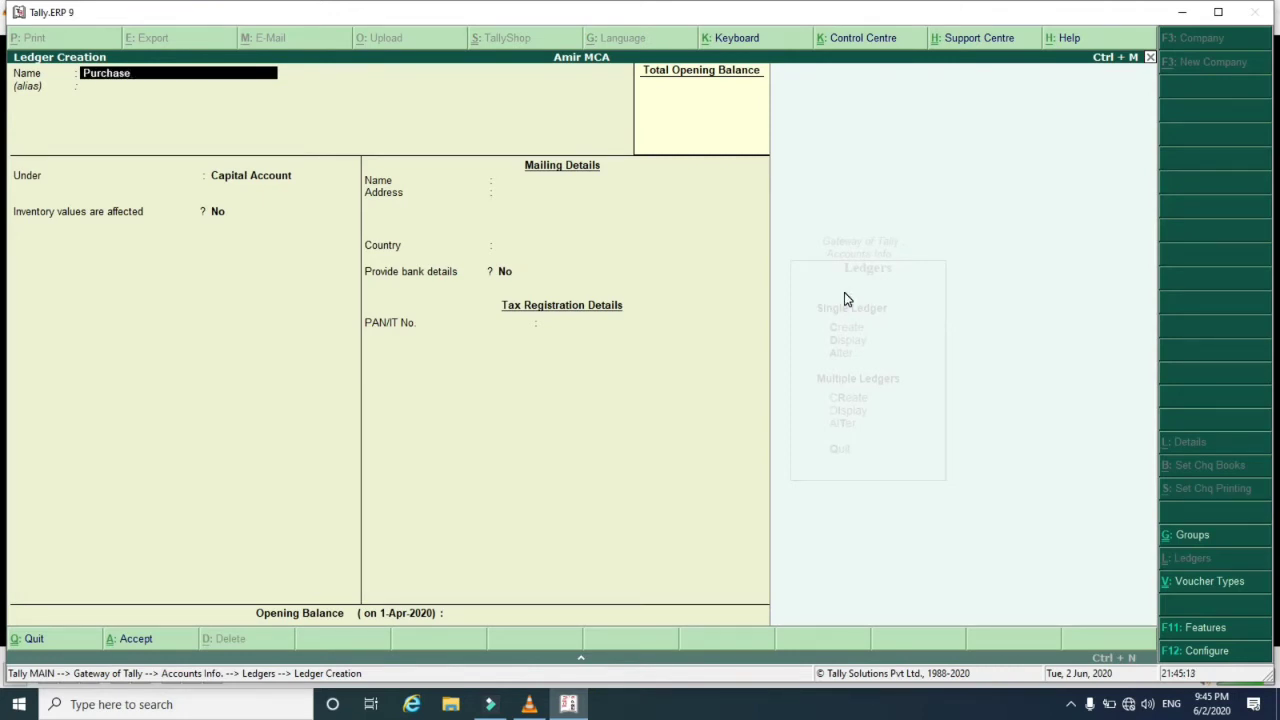
Create a Purchase ledger under Purchase Accounts with Inventory values are affected set to No and type Not Applicable.
{"action": "key", "text": "Return"}
{"action": "key", "text": "Return"}
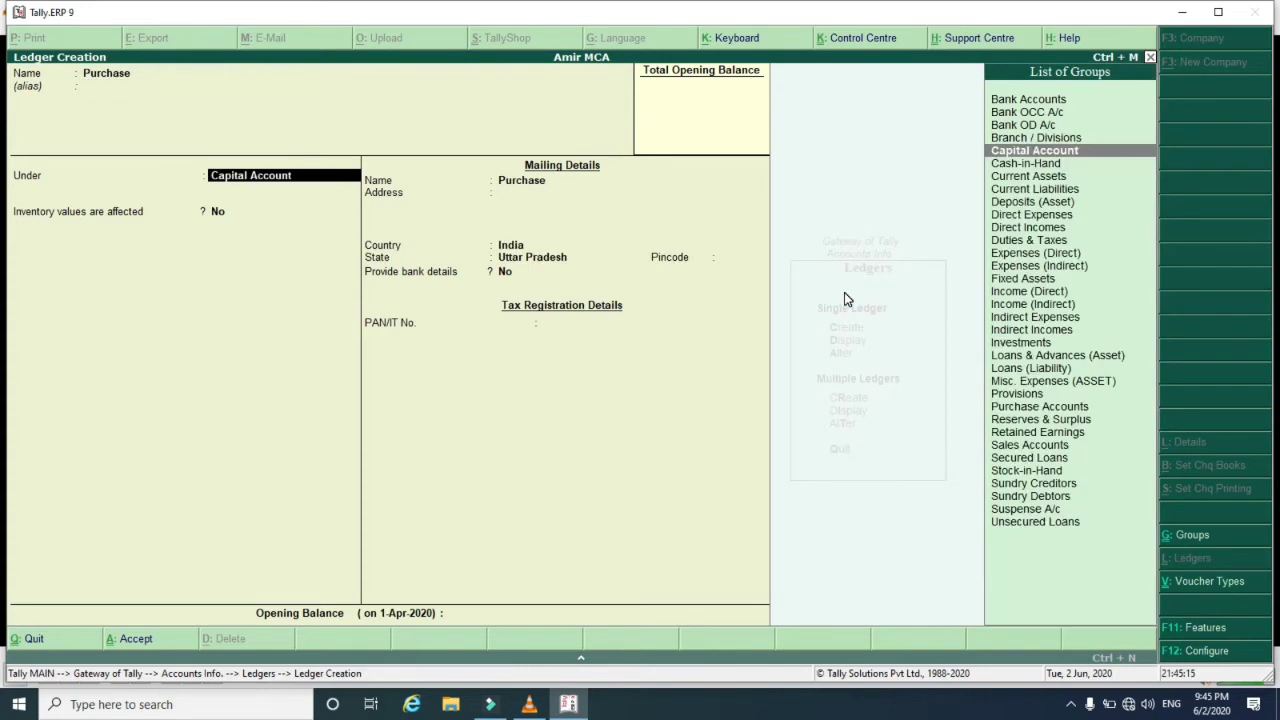
{"action": "type", "text": "Pu"}
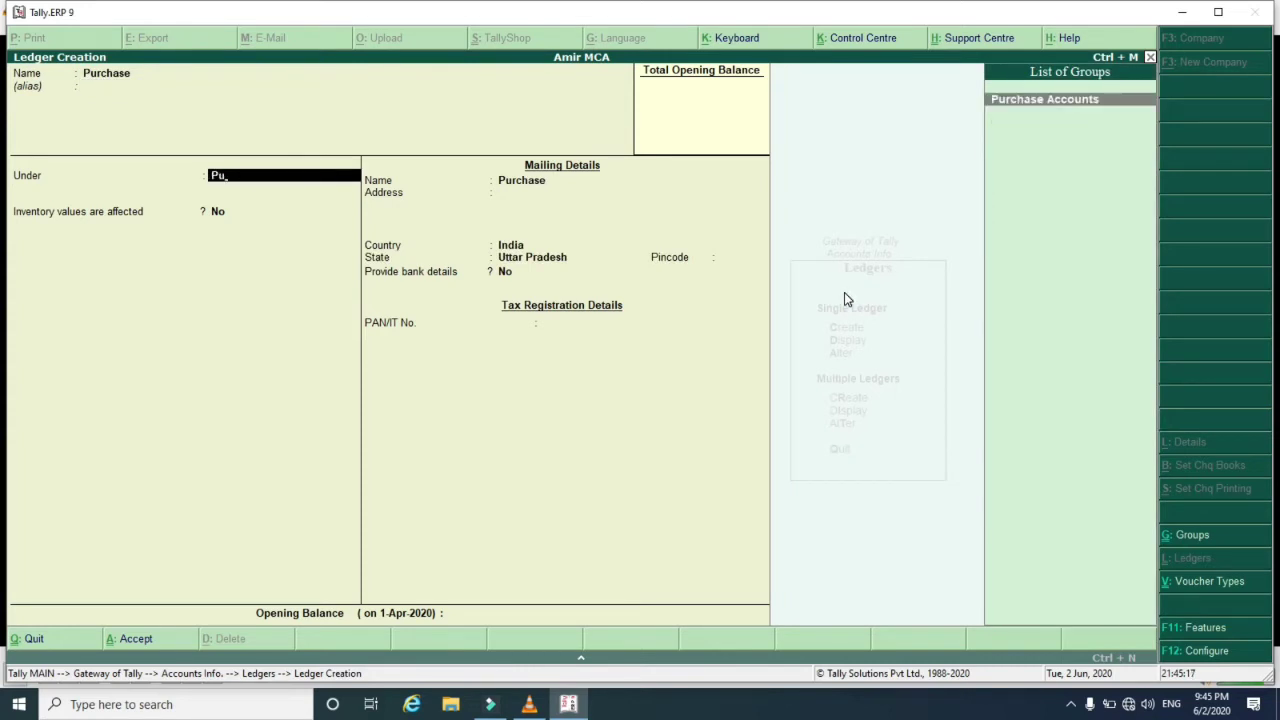
{"action": "key", "text": "Return"}
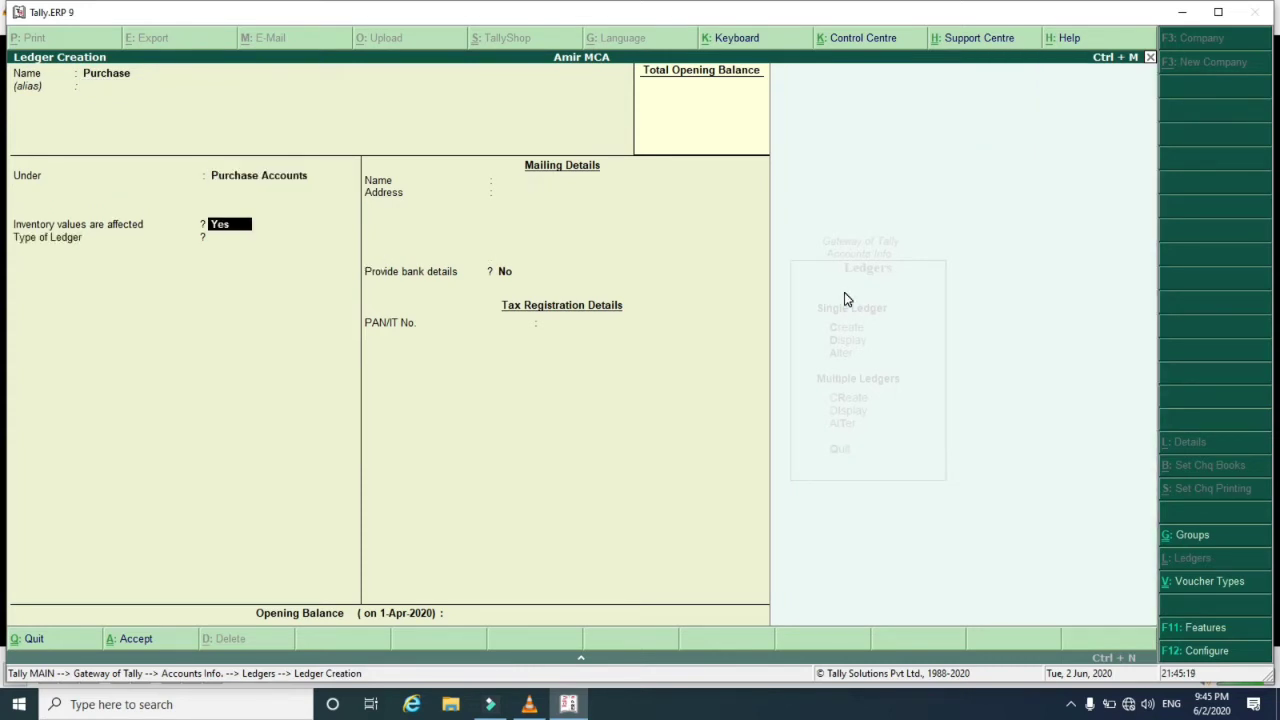
{"action": "key", "text": "n"}
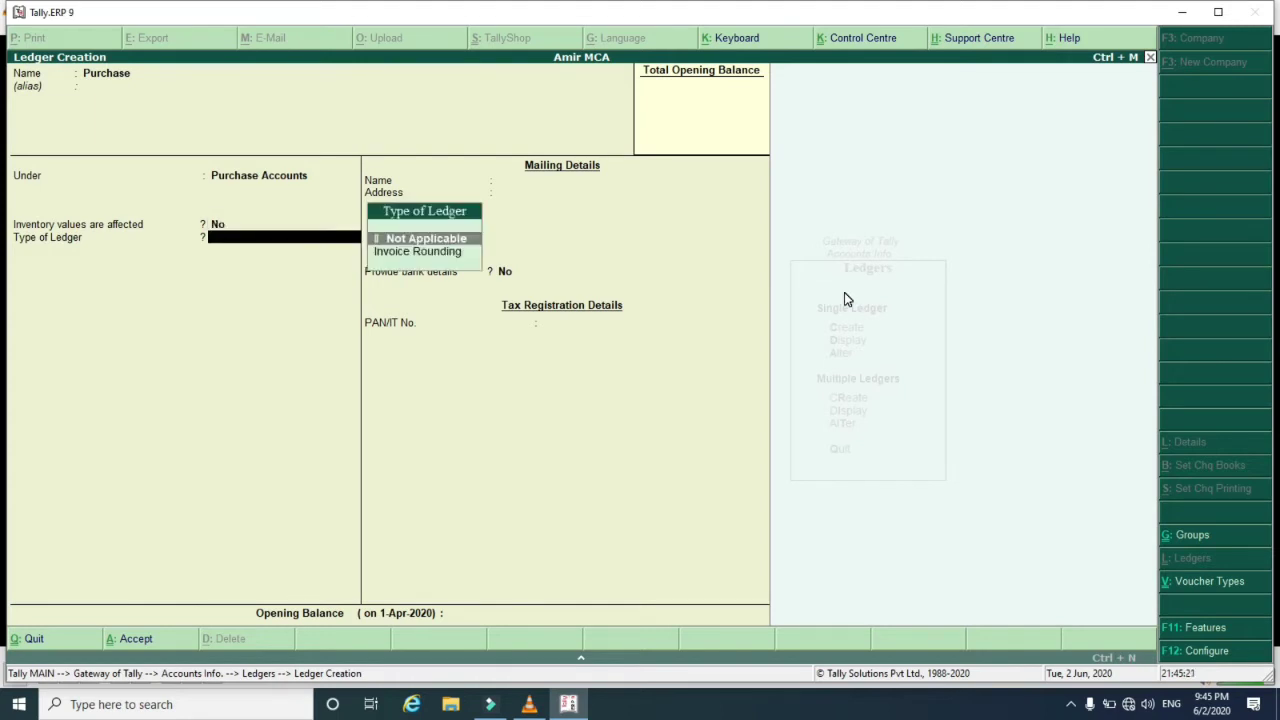
{"action": "key", "text": "Return"}
{"action": "key", "text": "Return"}
{"action": "key", "text": "Return"}
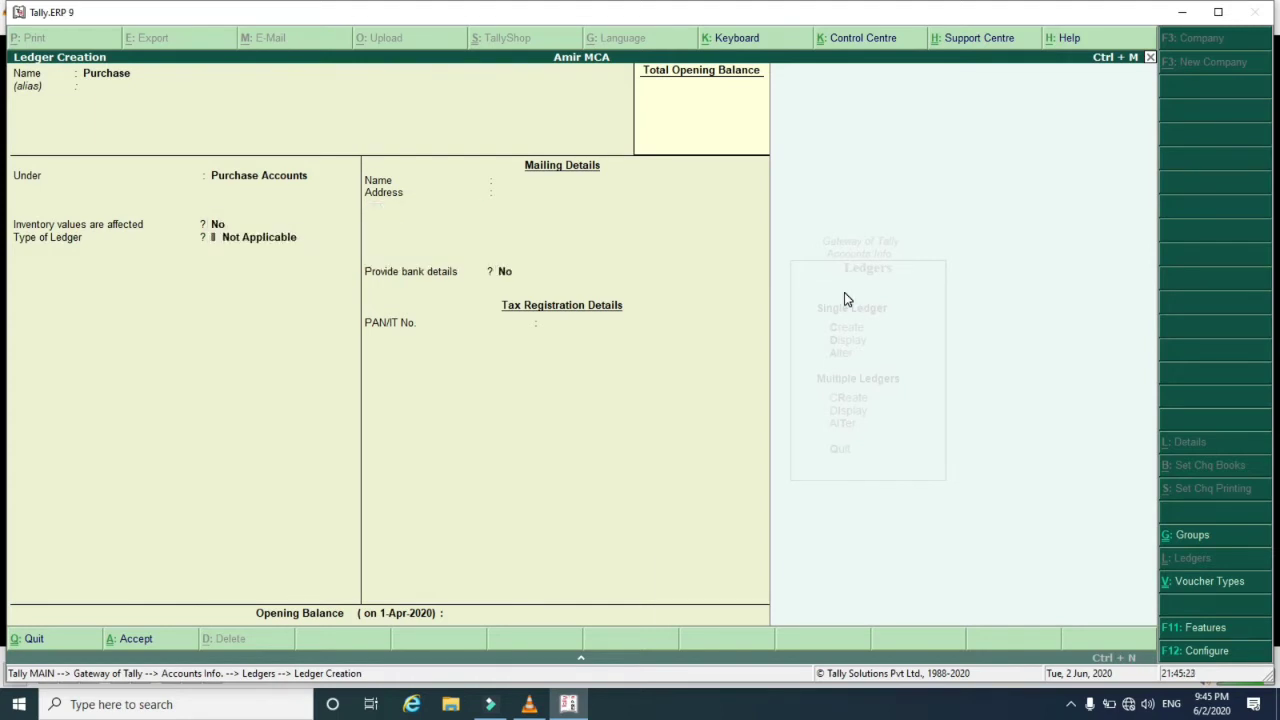
{"action": "key", "text": "Return"}
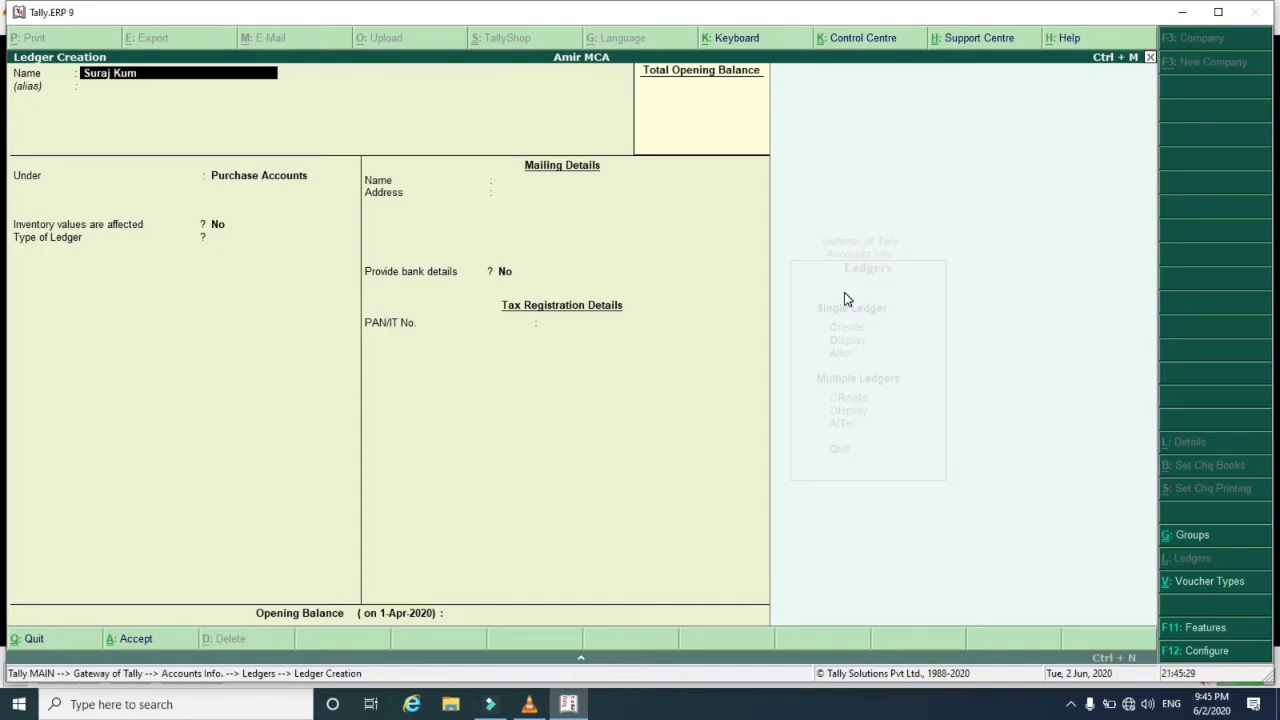
Name the new ledger with the supplier's full name and place it under Sundry Creditors.
{"action": "key", "text": "Return"}
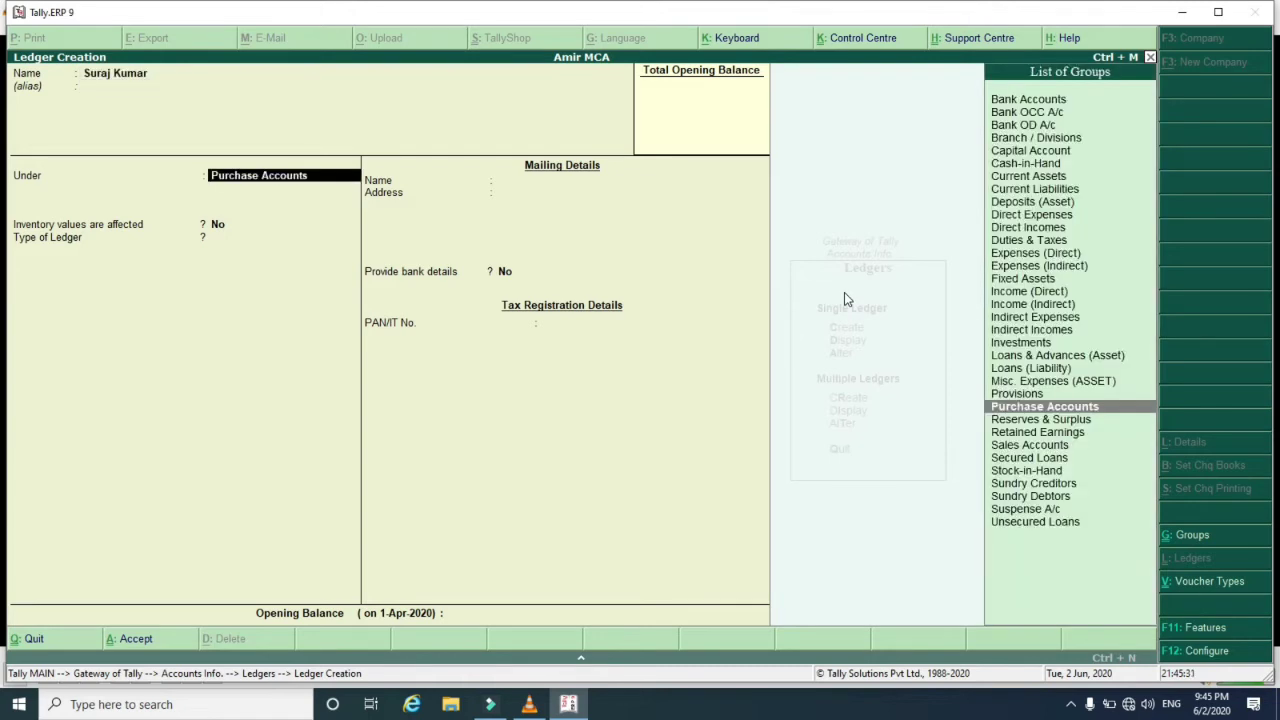
{"action": "type", "text": "Su"}
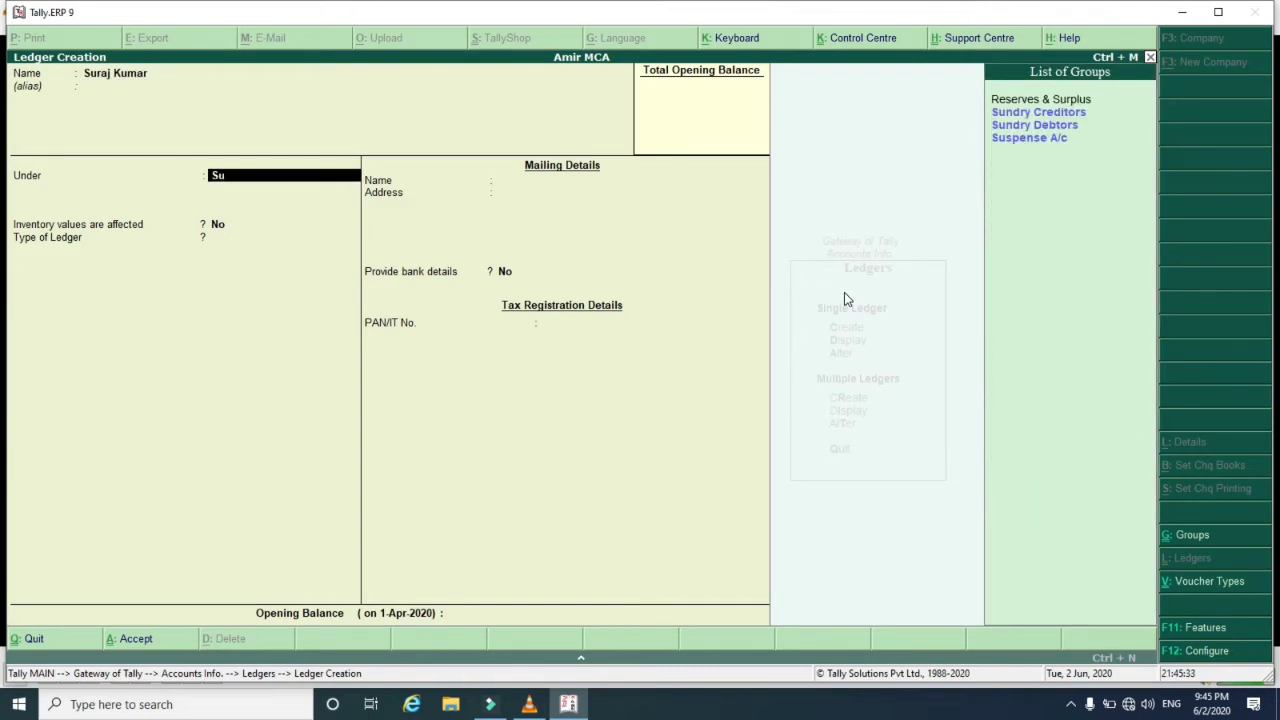
{"action": "key", "text": "Down"}
{"action": "key", "text": "Down"}
{"action": "key", "text": "Up"}
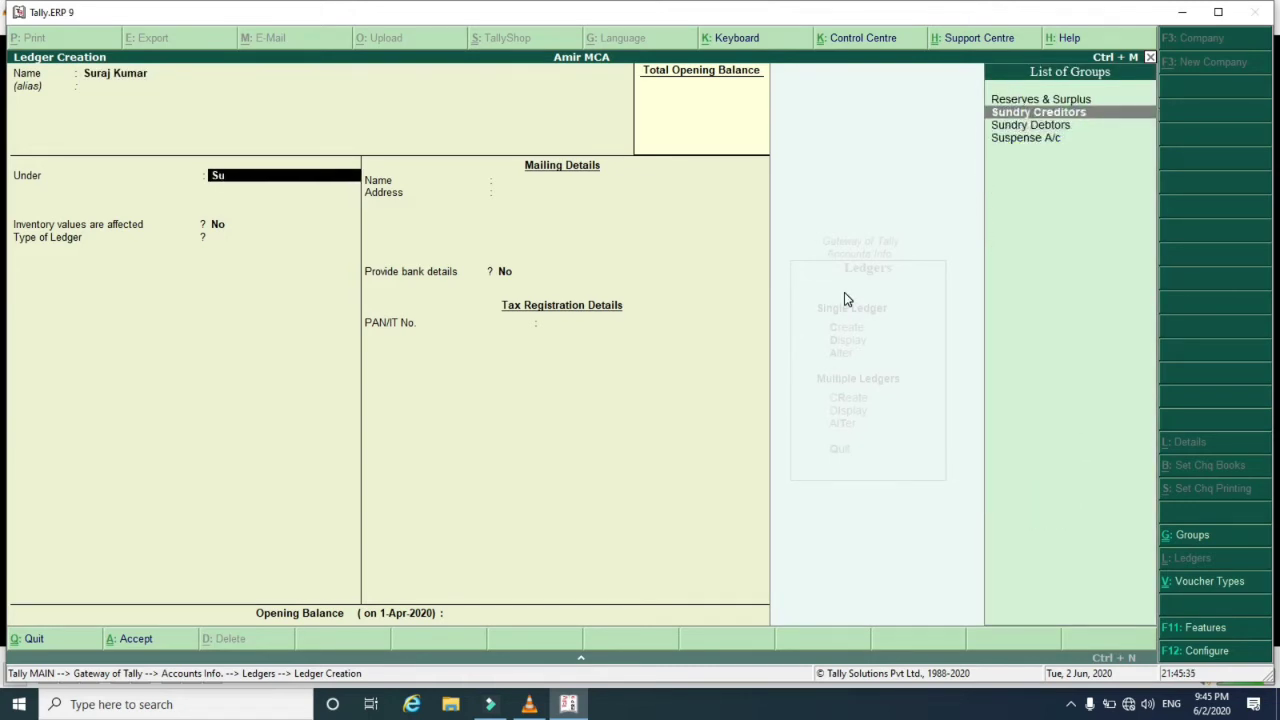
{"action": "key", "text": "Return"}
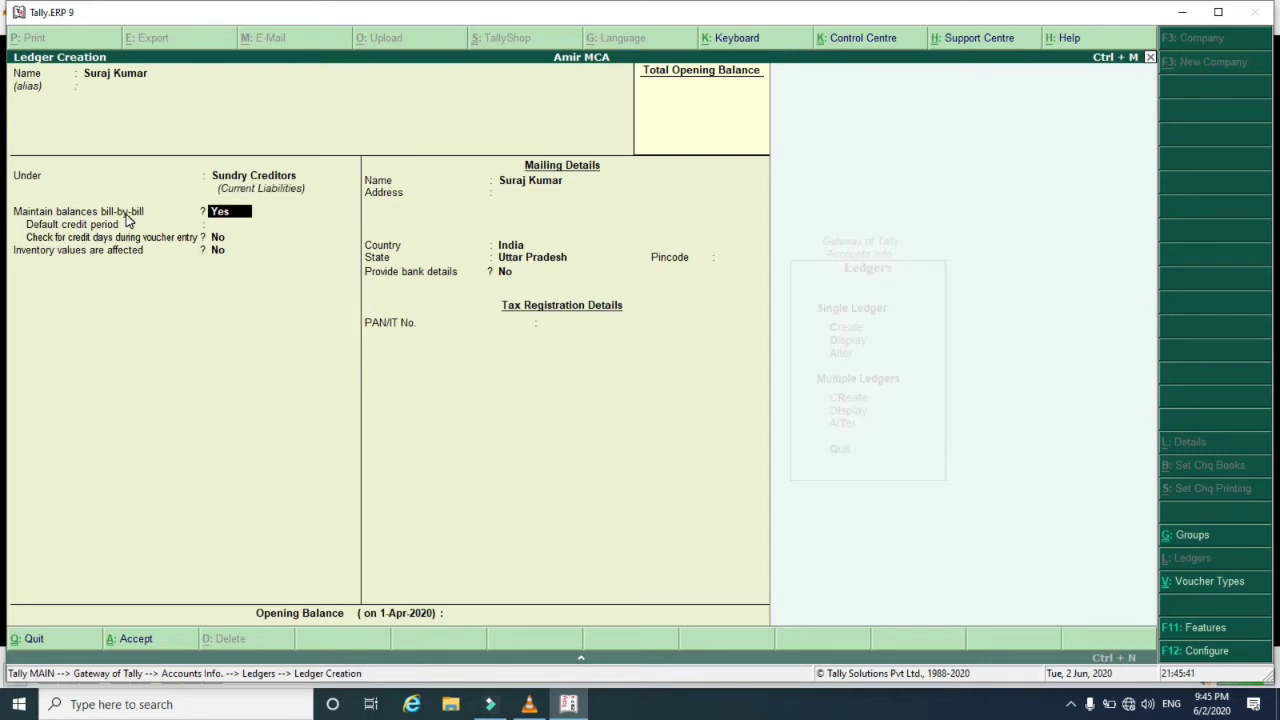
Keep Maintain balances bill-by-bill at Yes, save the supplier's ledger with the remaining defaults, and return to the Gateway of Tally.
{"action": "key", "text": "Return"}
{"action": "key", "text": "Return"}
{"action": "key", "text": "Return"}
{"action": "key", "text": "Return"}
{"action": "key", "text": "Return"}
{"action": "key", "text": "Return"}
{"action": "key", "text": "Return"}
{"action": "key", "text": "Return"}
{"action": "key", "text": "Return"}
{"action": "key", "text": "Return"}
{"action": "key", "text": "Return"}
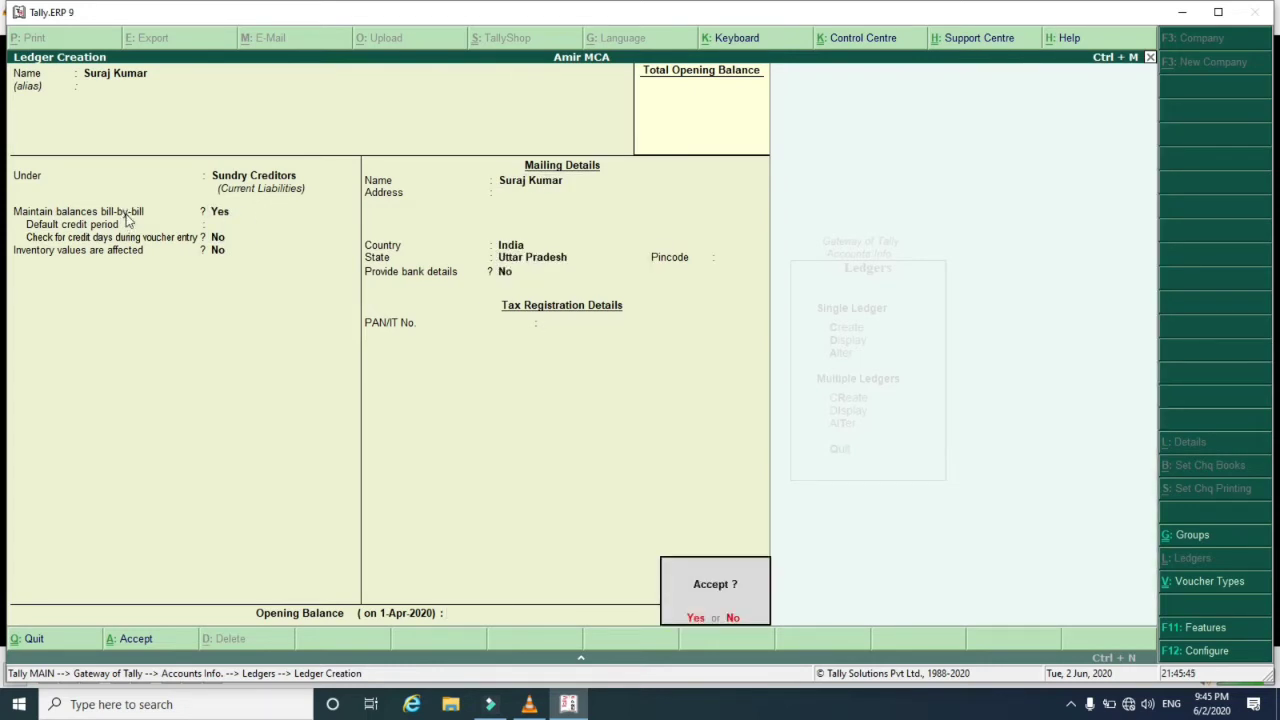
{"action": "key", "text": "Return"}
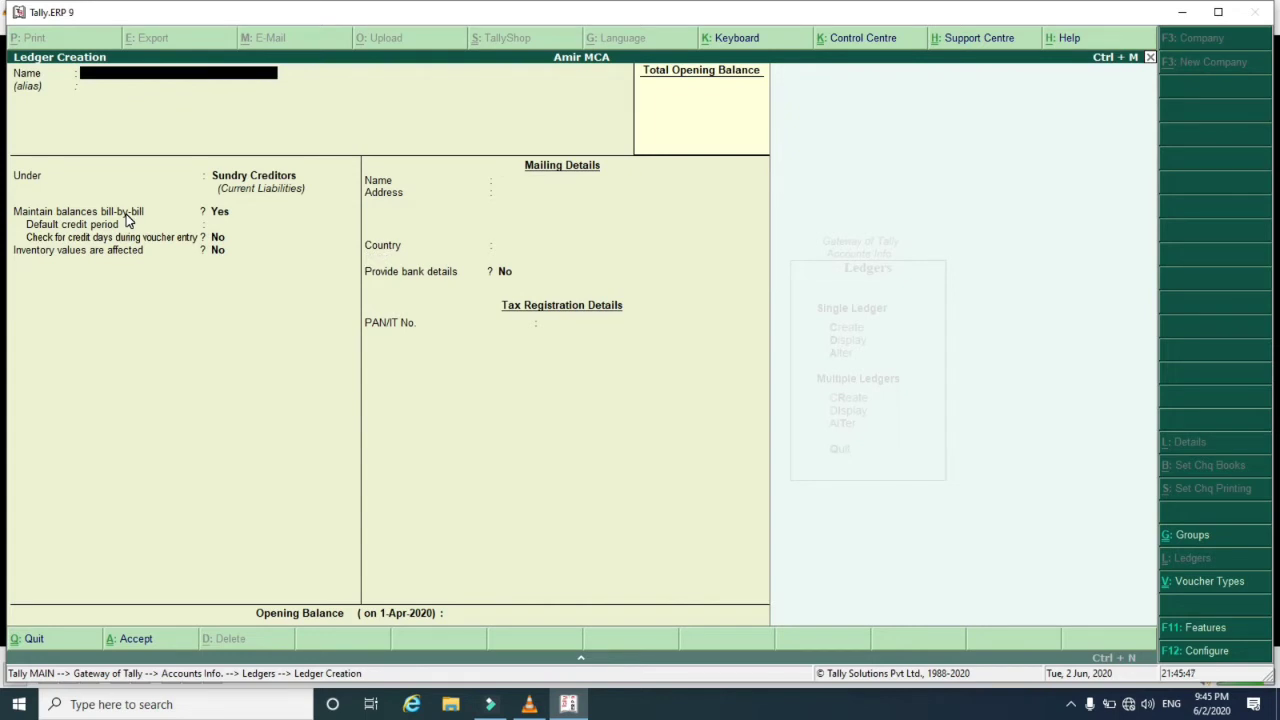
{"action": "key", "text": "Escape"}
{"action": "key", "text": "Escape"}
{"action": "key", "text": "Escape"}
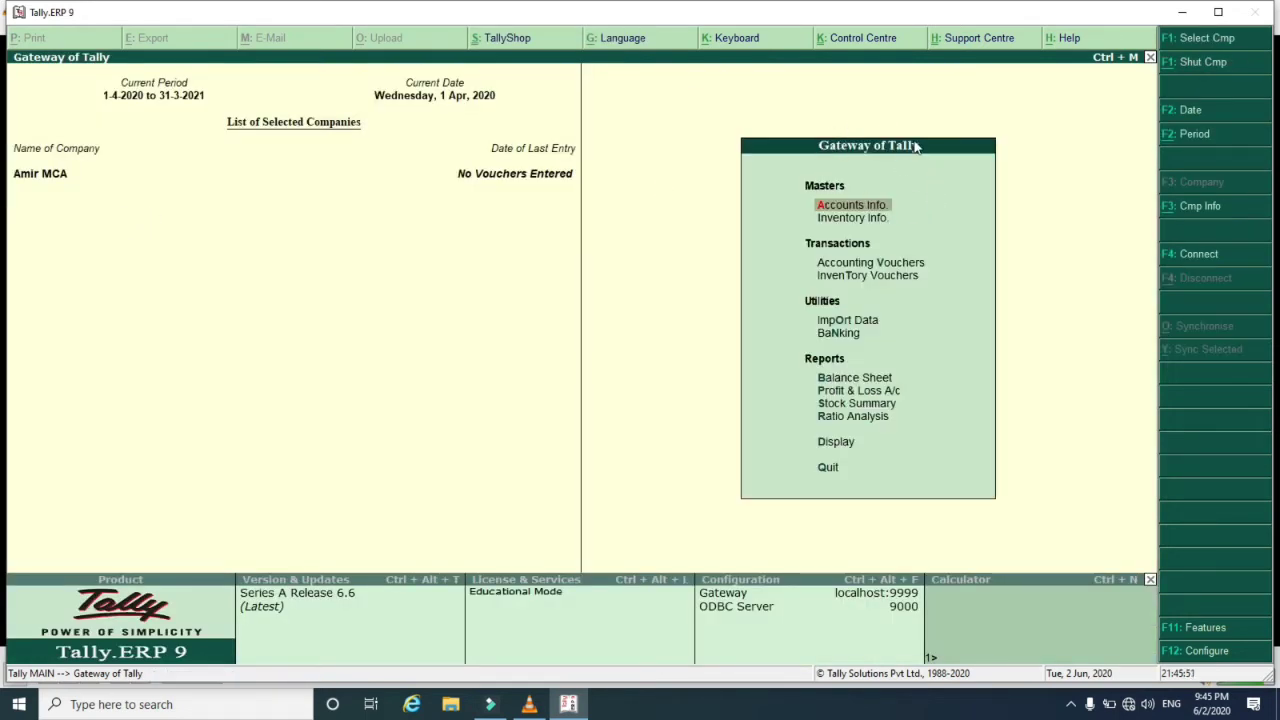
Check the purchase transaction in VLC media player, and start a Purchase voucher dated 1-Apr-2020 without supplier invoice details in Tally.ERP 9.
{"action": "left_click", "coordinate": [529, 704]}
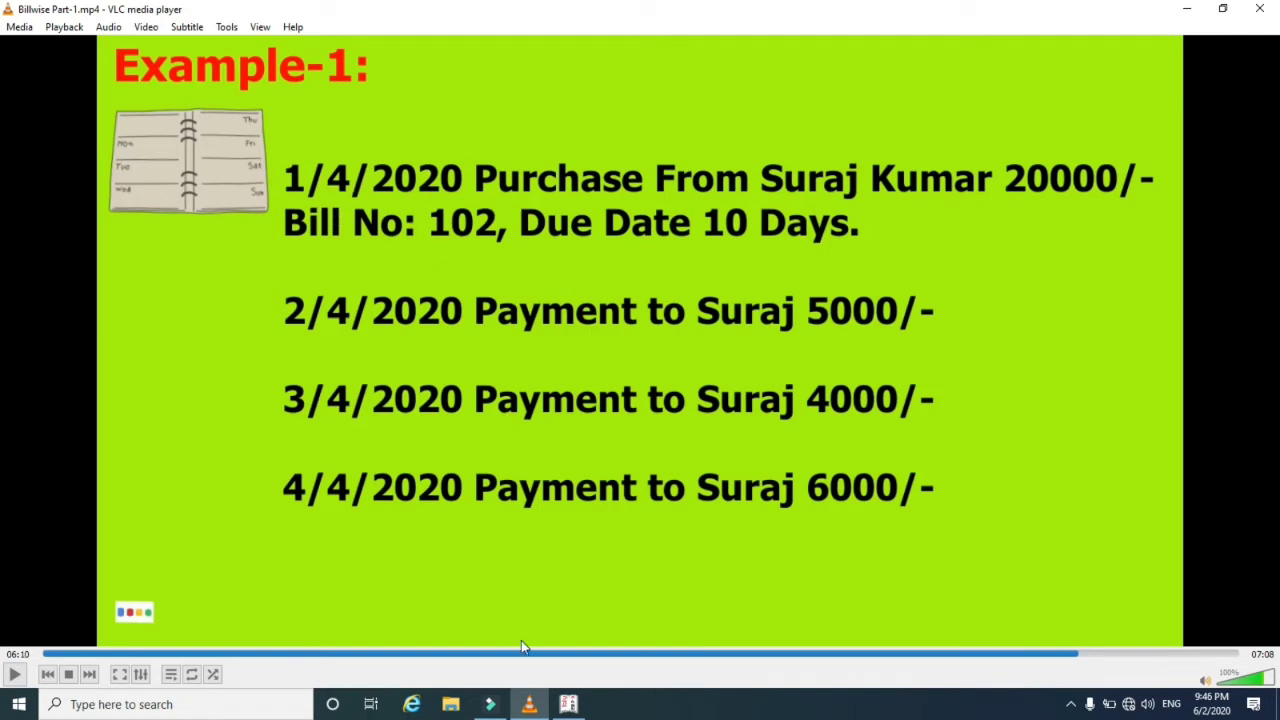
{"action": "left_click", "coordinate": [568, 704]}
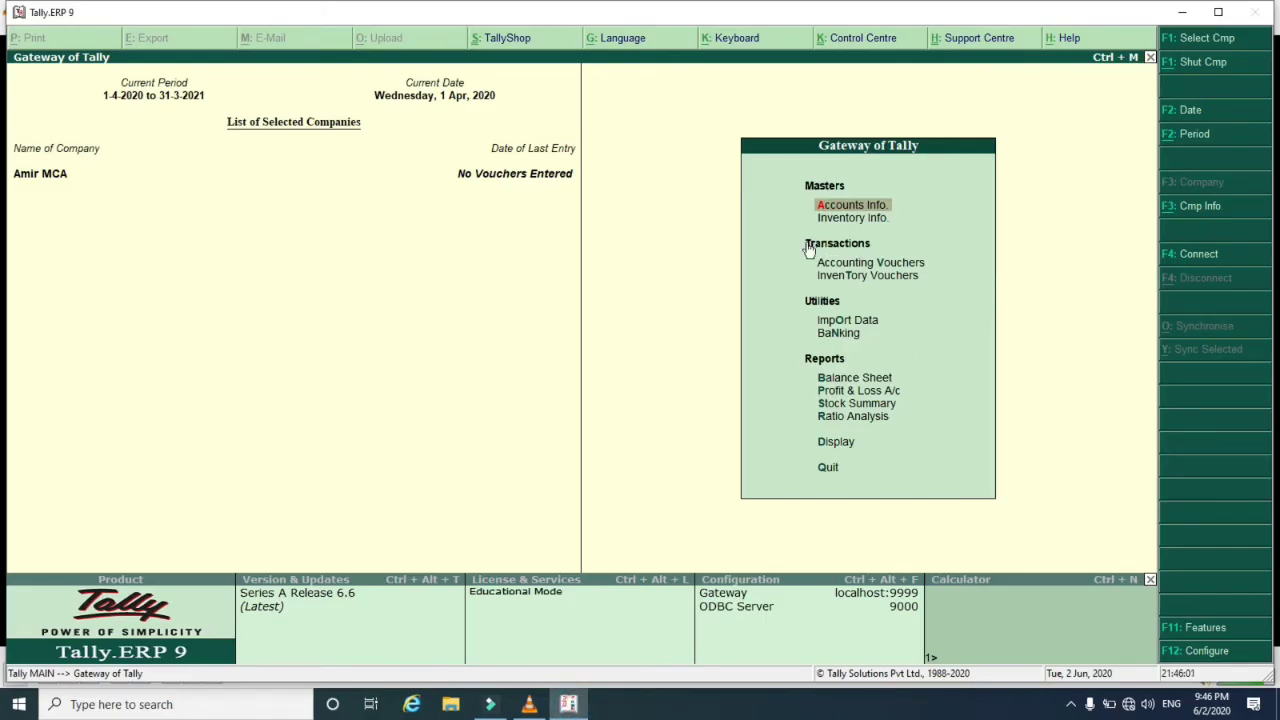
{"action": "key", "text": "Down"}
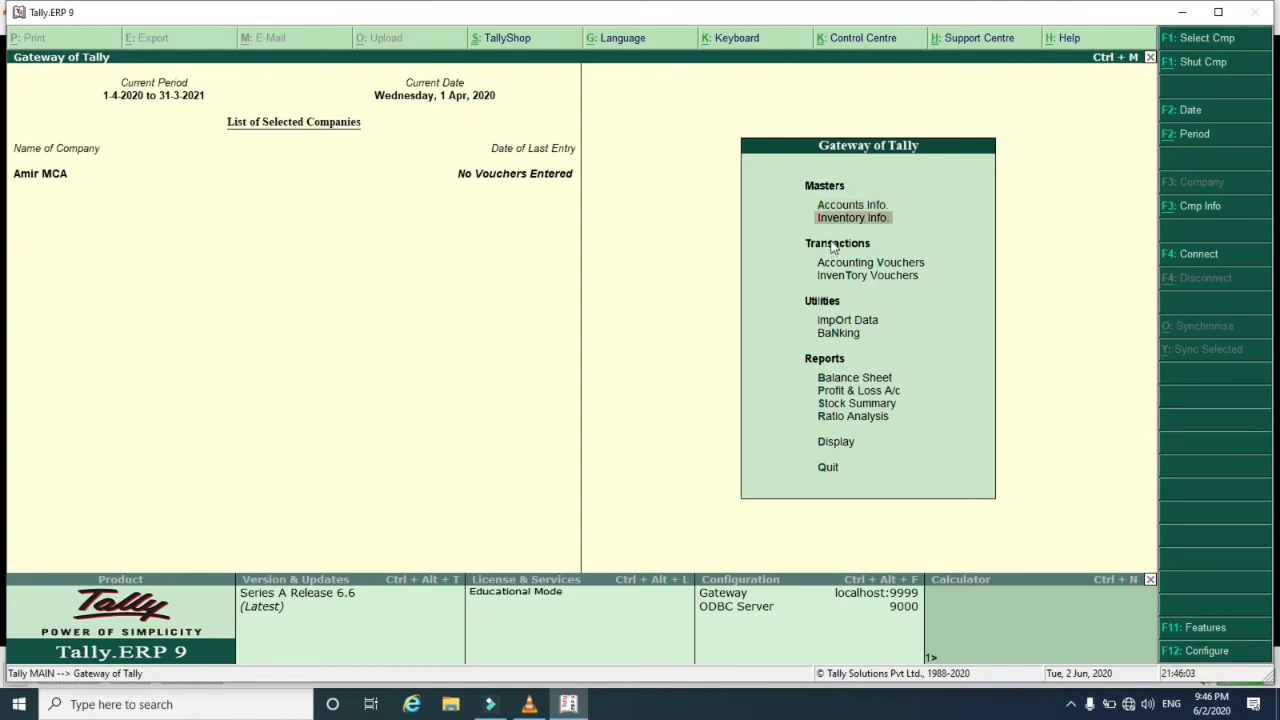
{"action": "key", "text": "Down"}
{"action": "key", "text": "Return"}
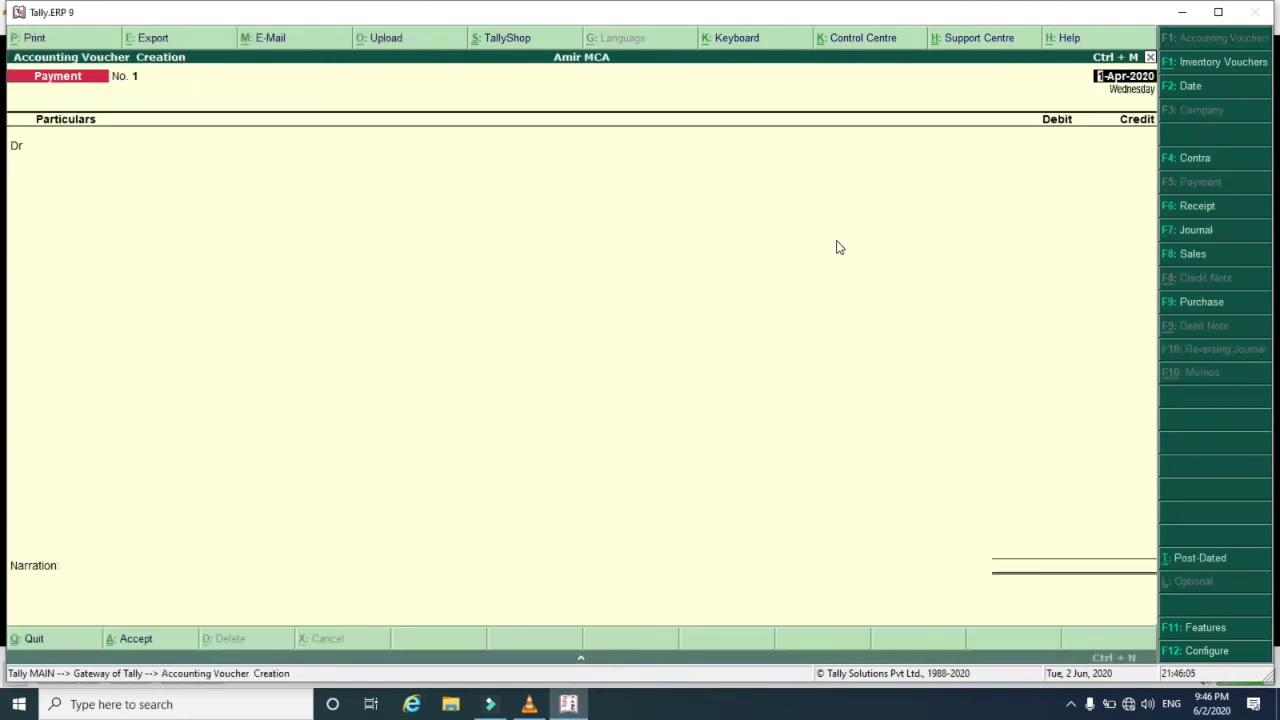
{"action": "left_click", "coordinate": [1223, 305]}
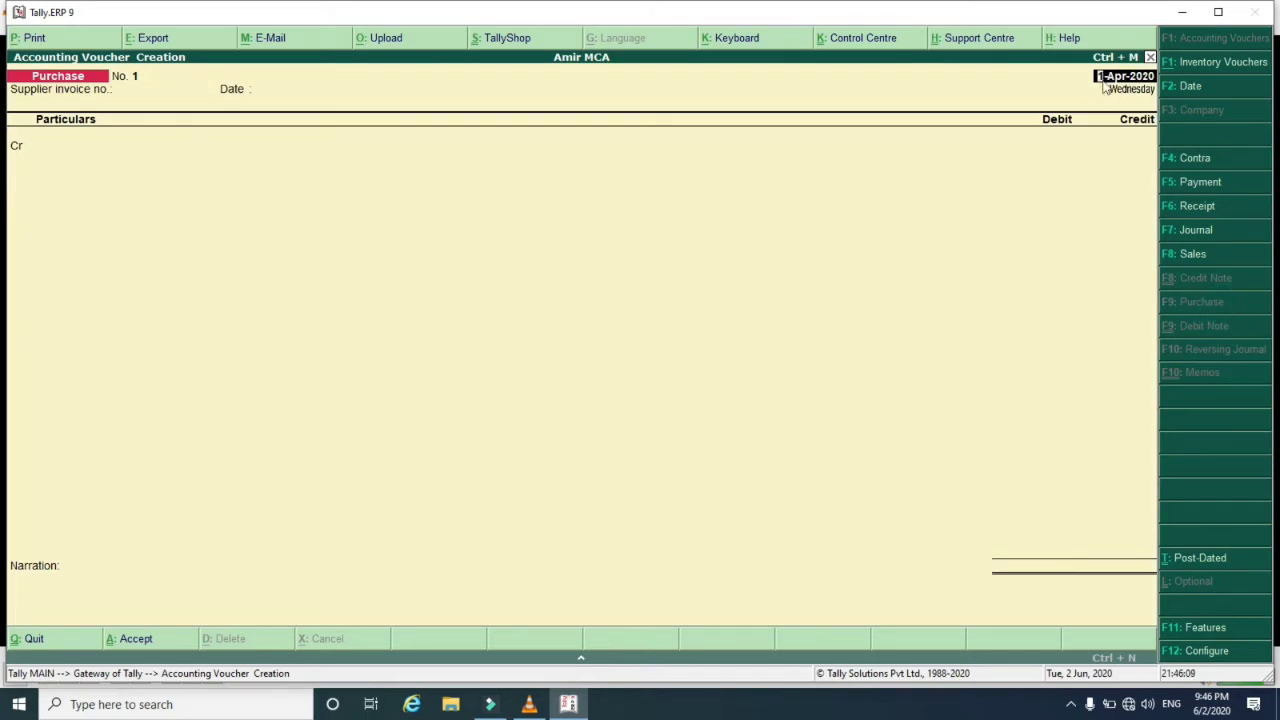
{"action": "key", "text": "Return"}
{"action": "key", "text": "Return"}
{"action": "key", "text": "Return"}
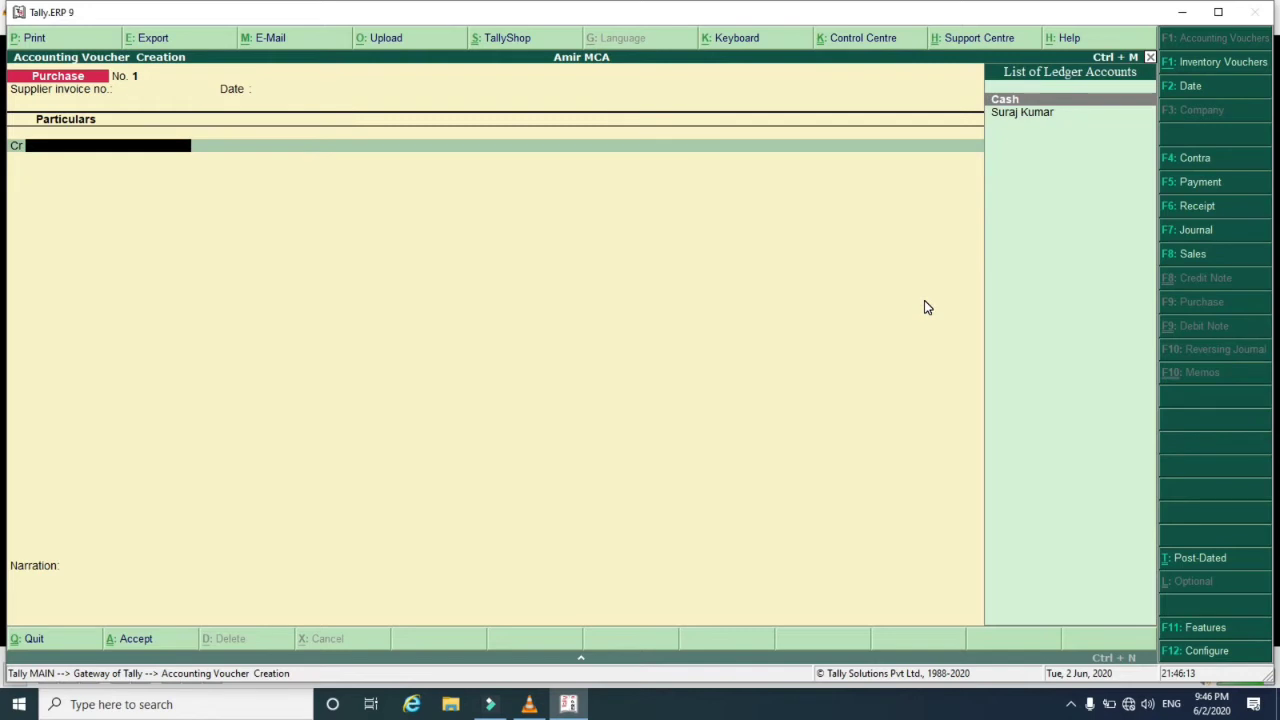
Credit the supplier's ledger with 20,000 in the Purchase voucher, accepting the default supplier's details.
{"action": "key", "text": "Down"}
{"action": "key", "text": "Return"}
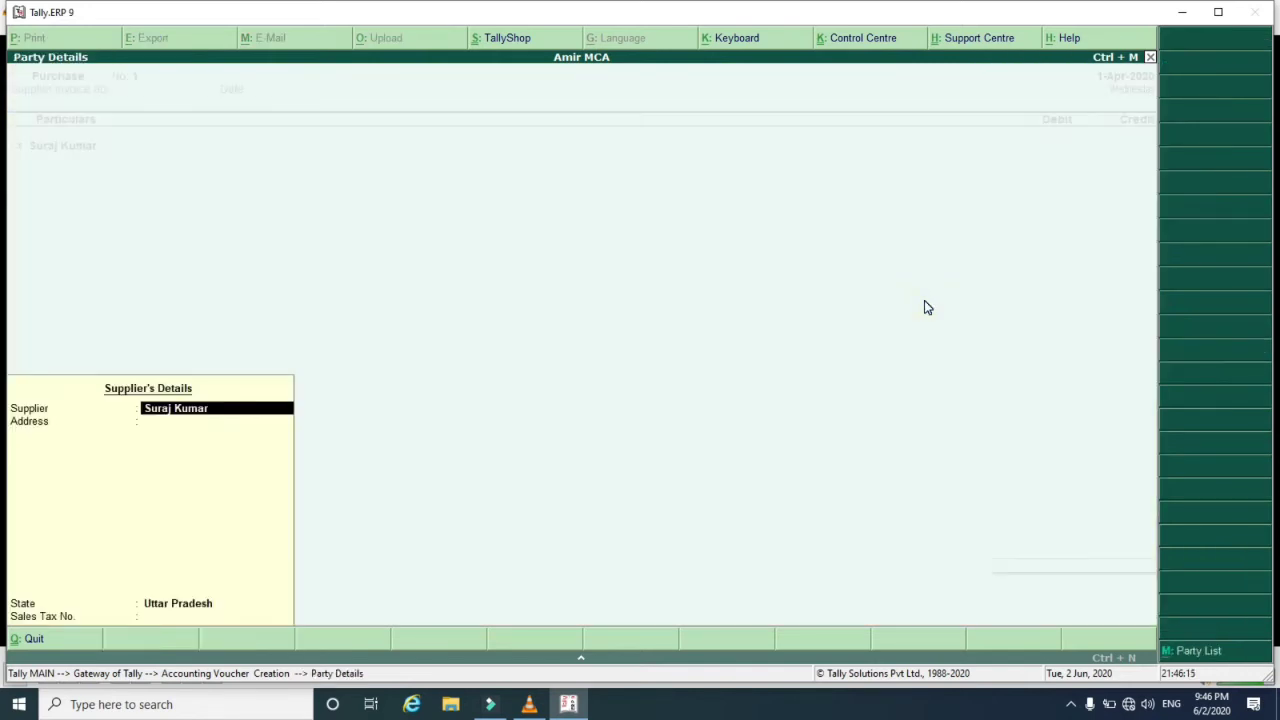
{"action": "key", "text": "Return"}
{"action": "key", "text": "Return"}
{"action": "key", "text": "Return"}
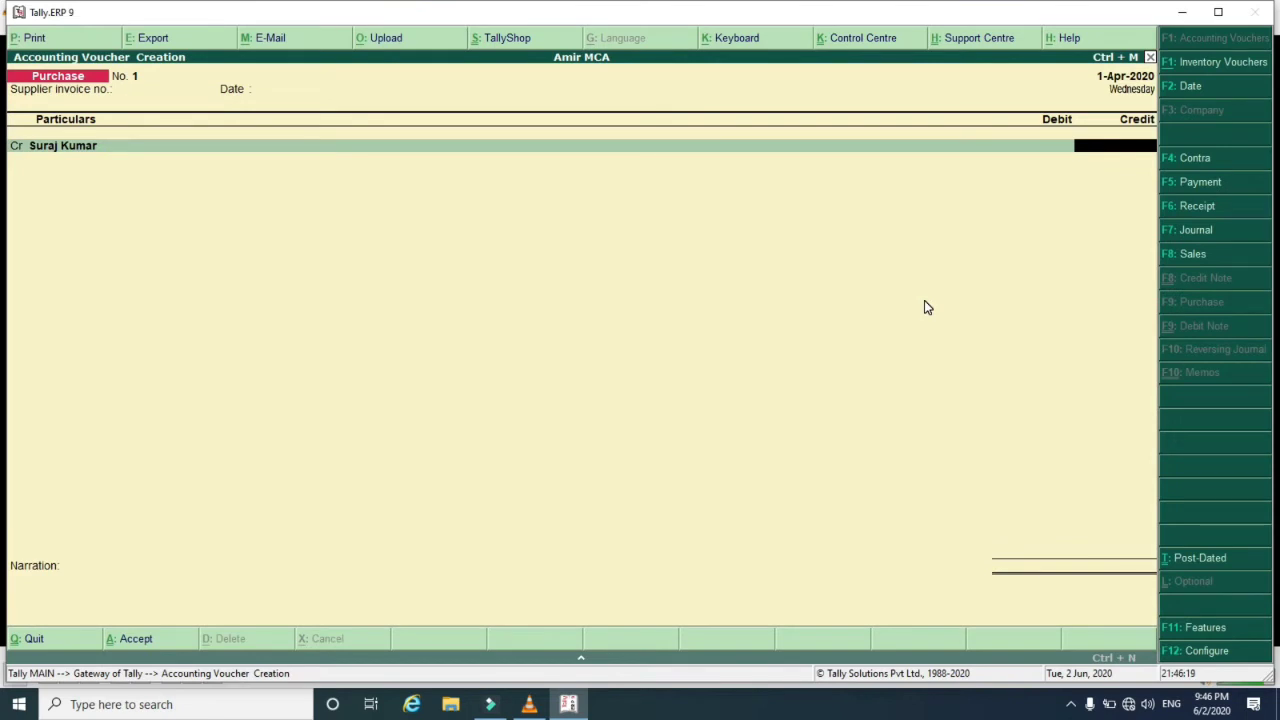
{"action": "type", "text": "20,0"}
{"action": "type", "text": "0000"}
{"action": "key", "text": "Return"}
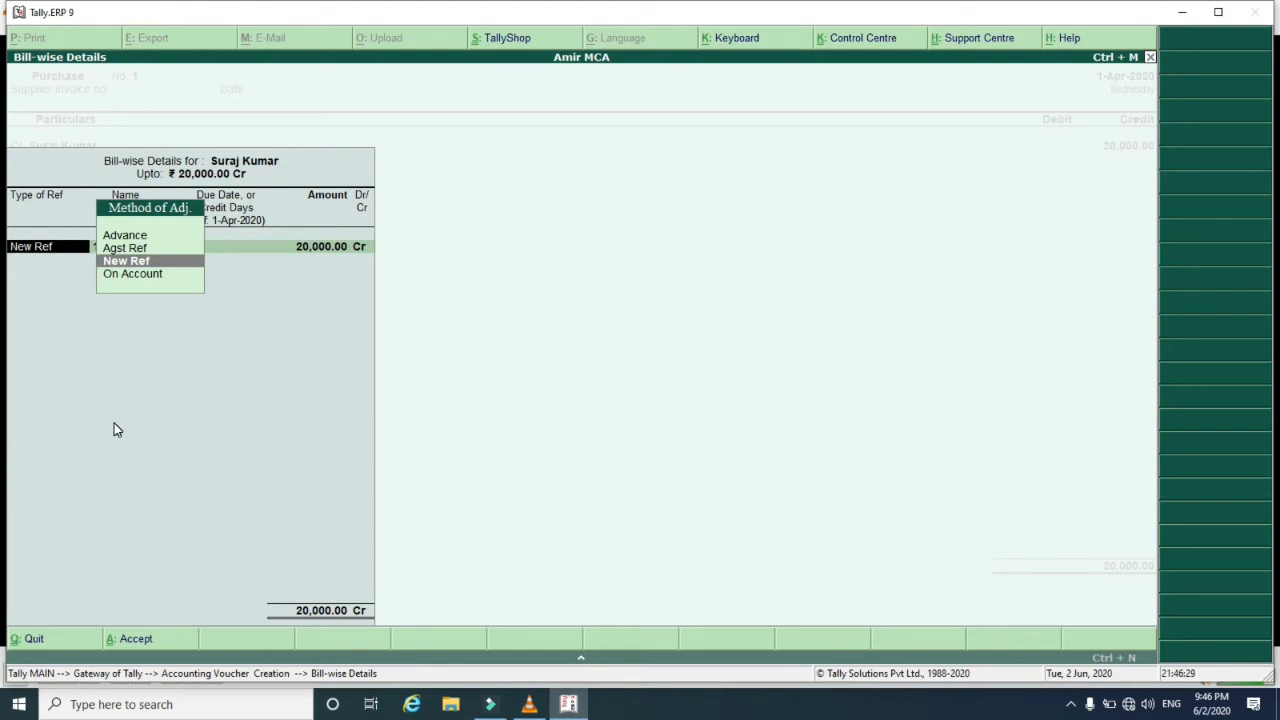
Check the bill terms in VLC media player, and record the 20,000 credit in Tally.ERP 9 as New Ref 102 with 10 credit days.
{"action": "key", "text": "Return"}
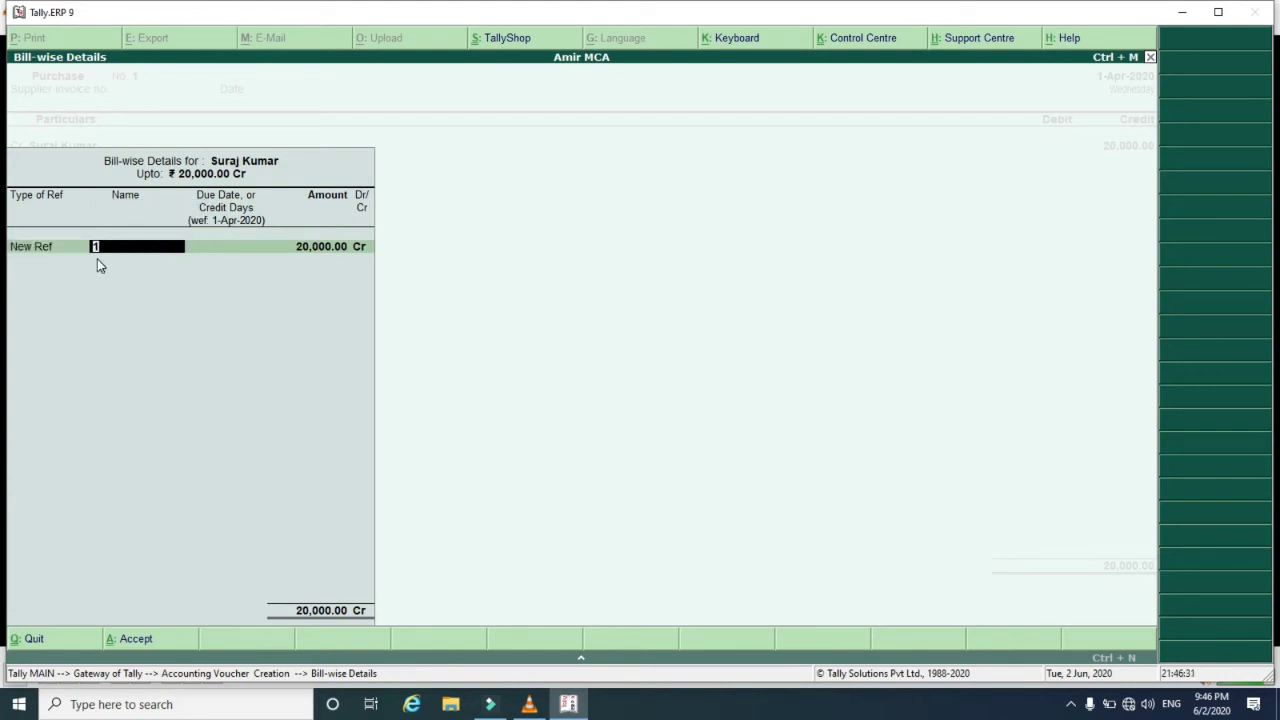
{"action": "left_click", "coordinate": [529, 704]}
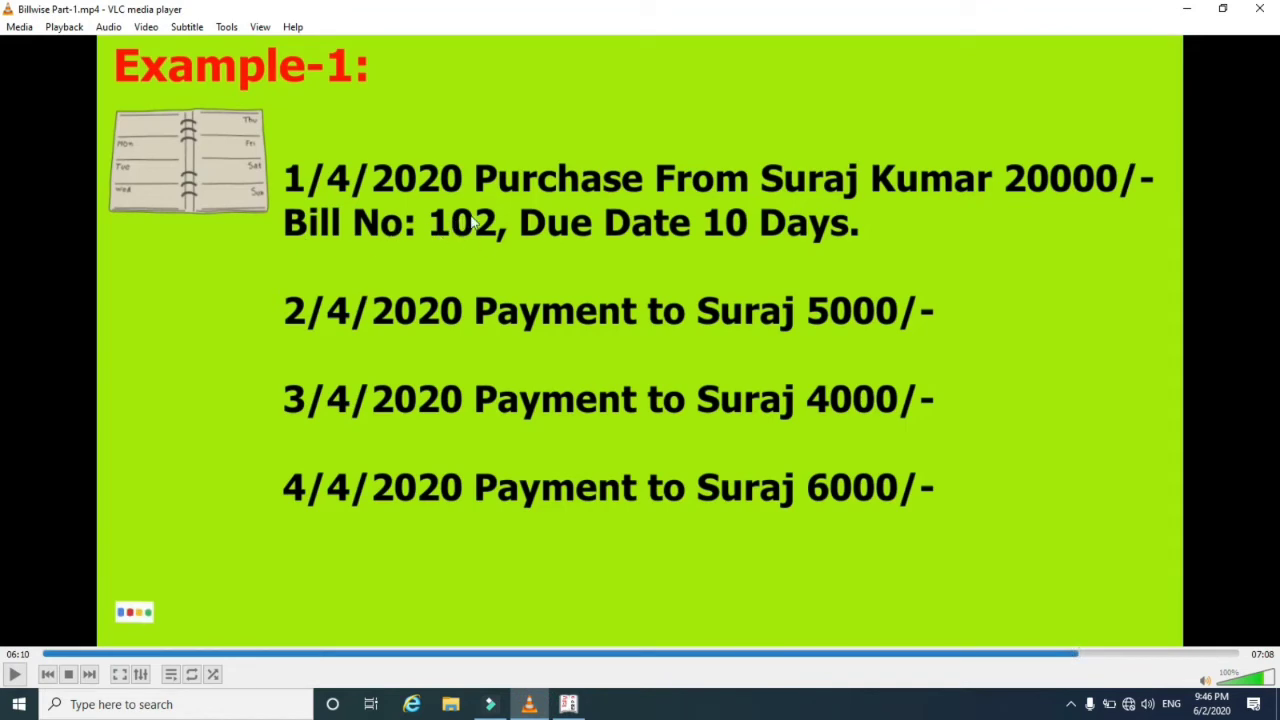
{"action": "left_click", "coordinate": [568, 704]}
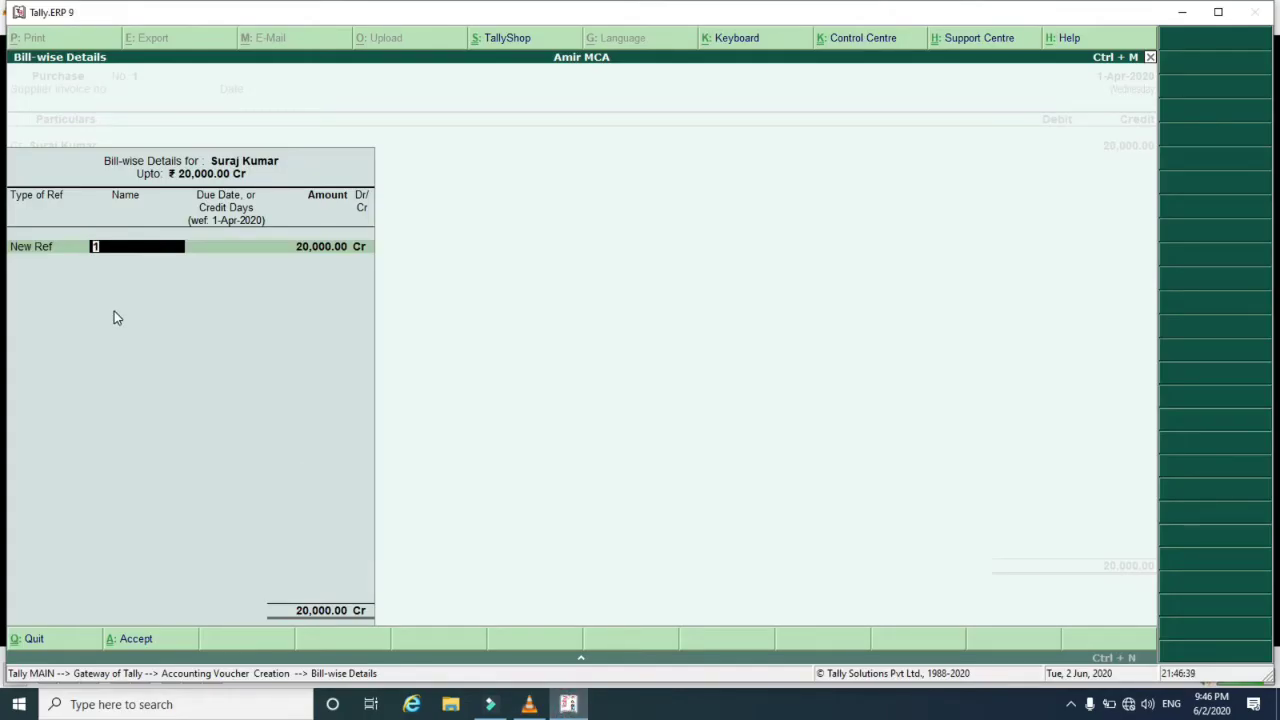
{"action": "type", "text": "02"}
{"action": "key", "text": "Return"}
{"action": "type", "text": "10"}
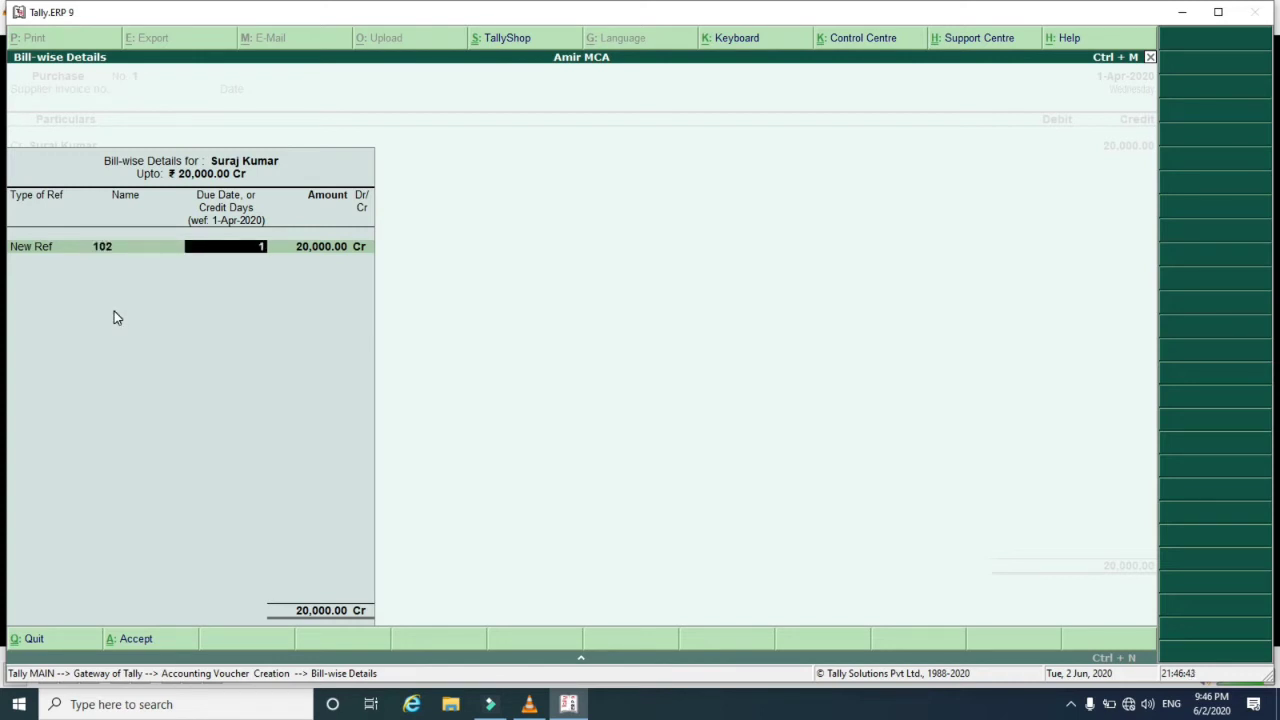
{"action": "key", "text": "Return"}
{"action": "key", "text": "Return"}
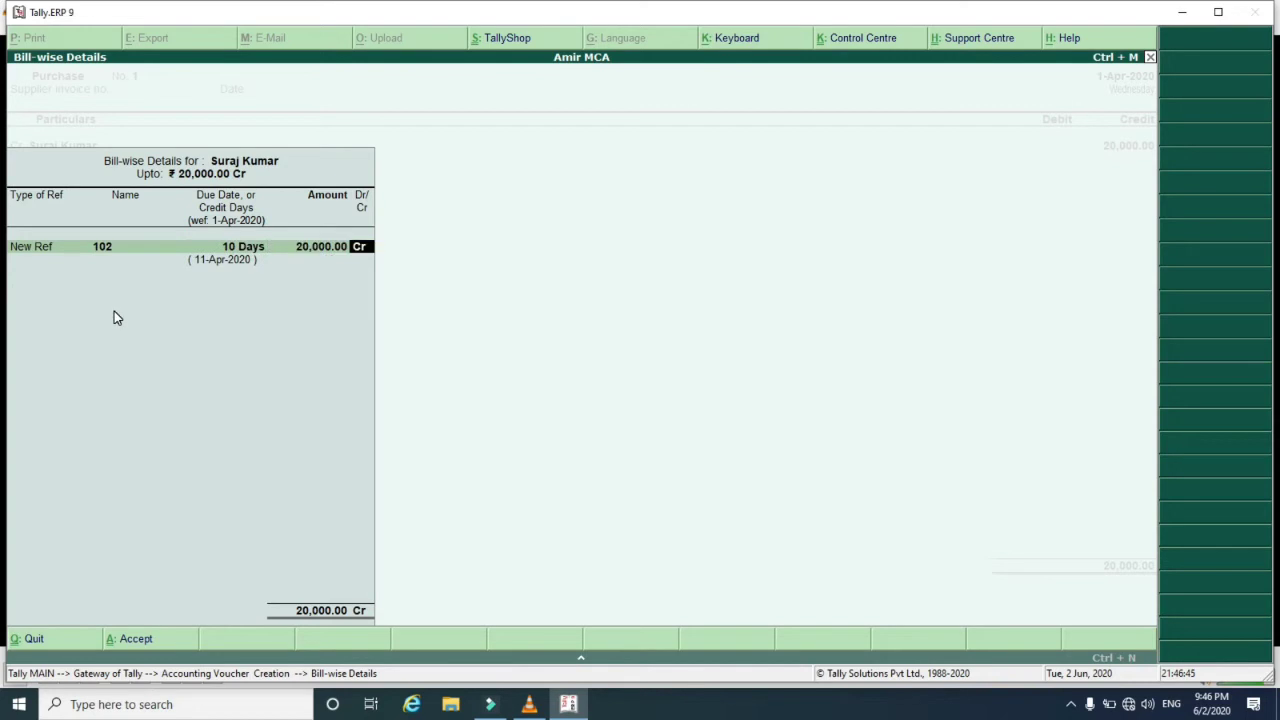
{"action": "key", "text": "Return"}
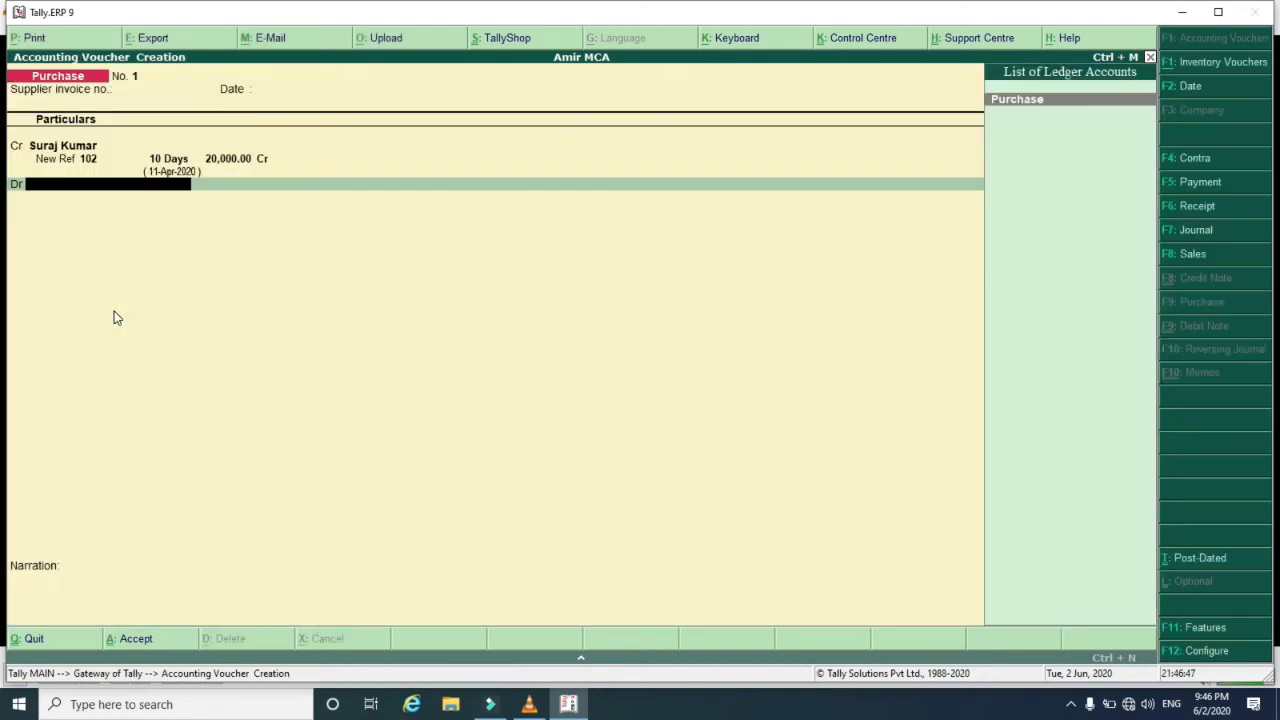
Debit the Purchase ledger with 20,000, leave the narration empty, and save the Purchase voucher.
{"action": "key", "text": "Return"}
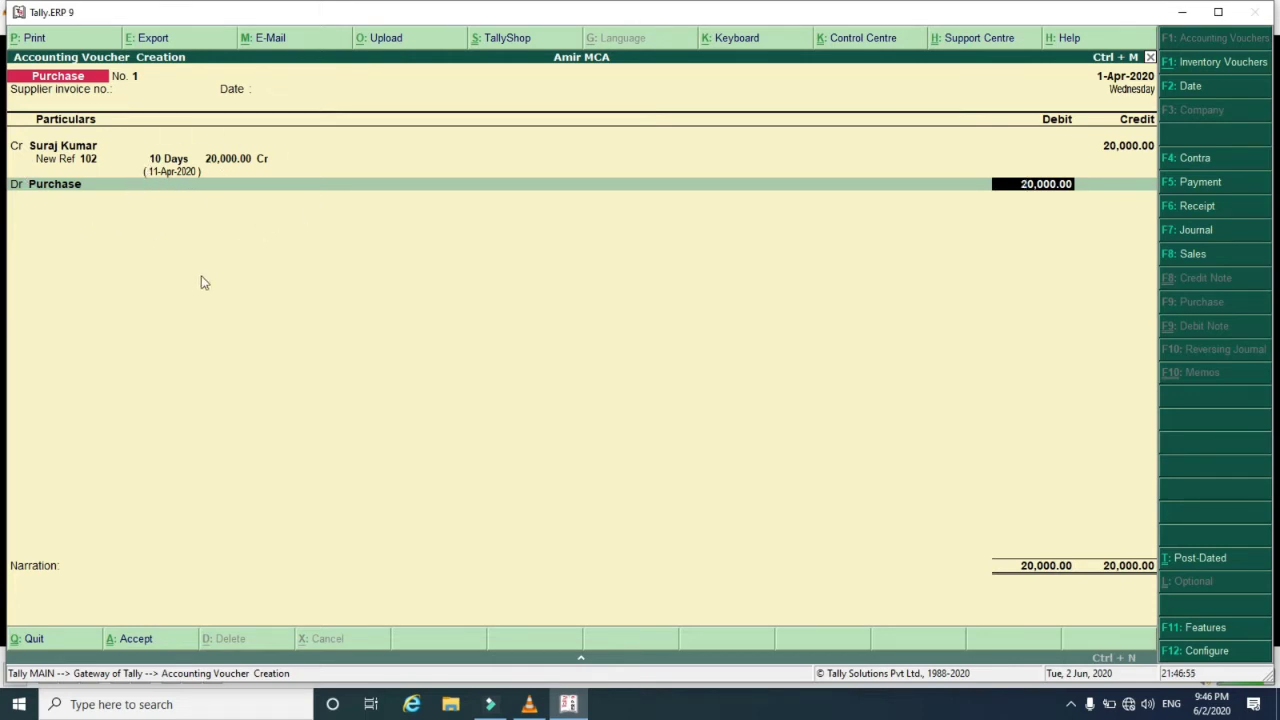
{"action": "key", "text": "Return"}
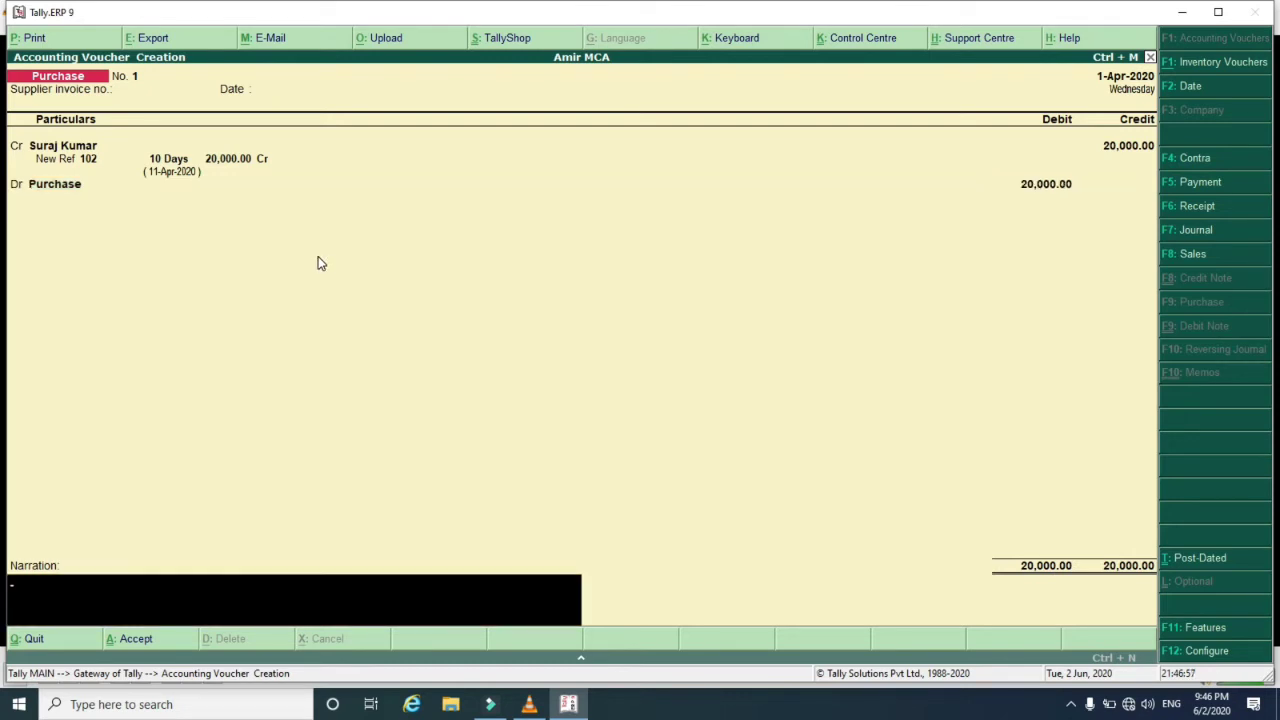
{"action": "key", "text": "Return"}
{"action": "key", "text": "Return"}
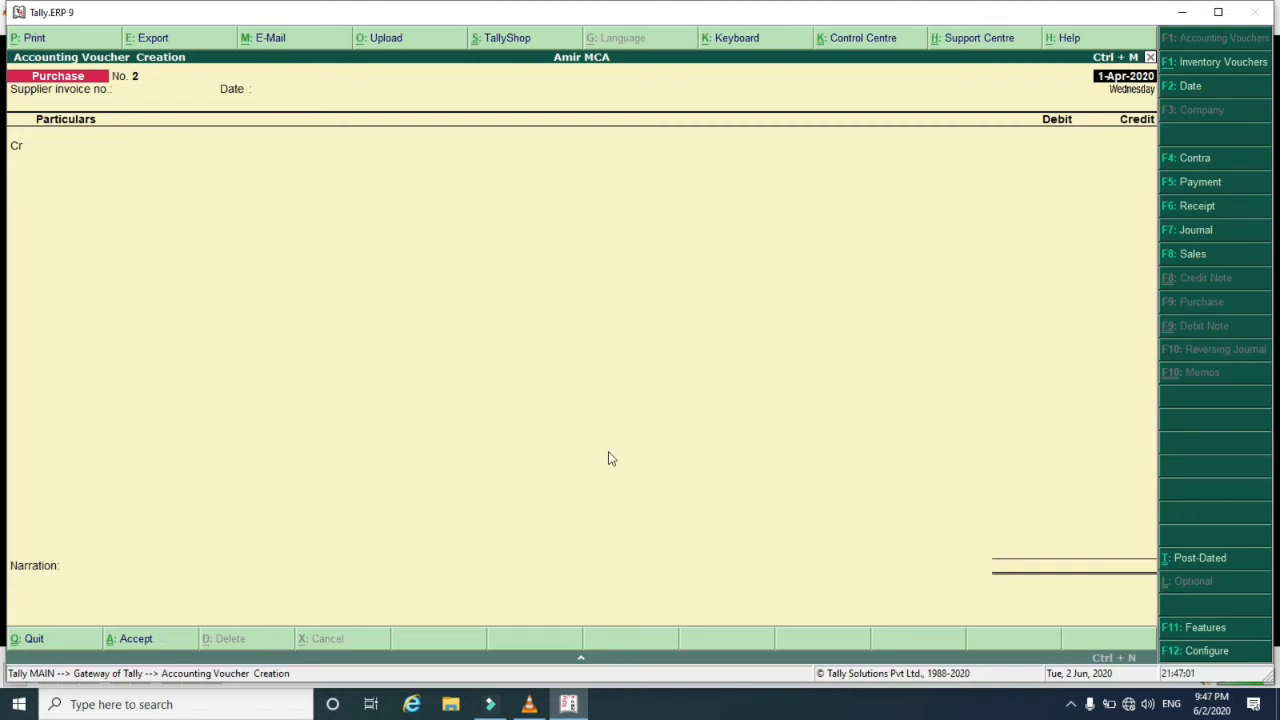
Check the Example-1 payments in VLC media player, and quit voucher creation in Tally.ERP 9 to the Gateway of Tally.
{"action": "left_click", "coordinate": [529, 704]}
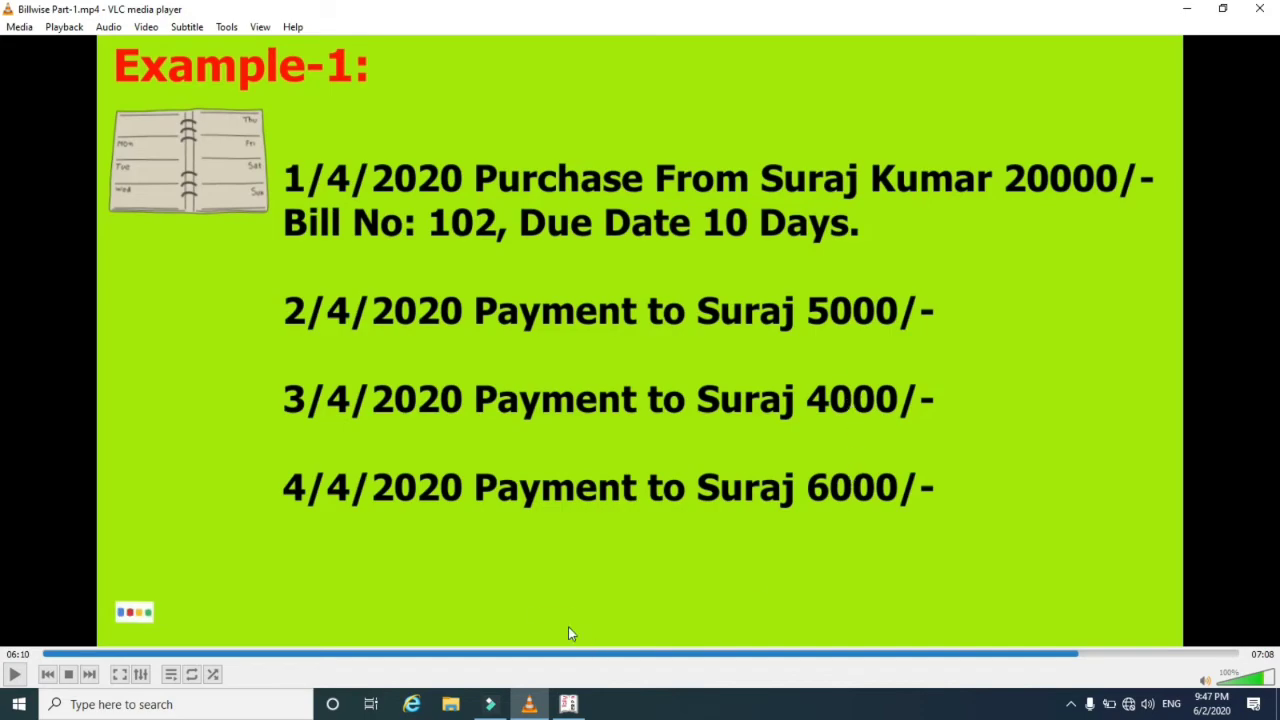
{"action": "left_click", "coordinate": [568, 704]}
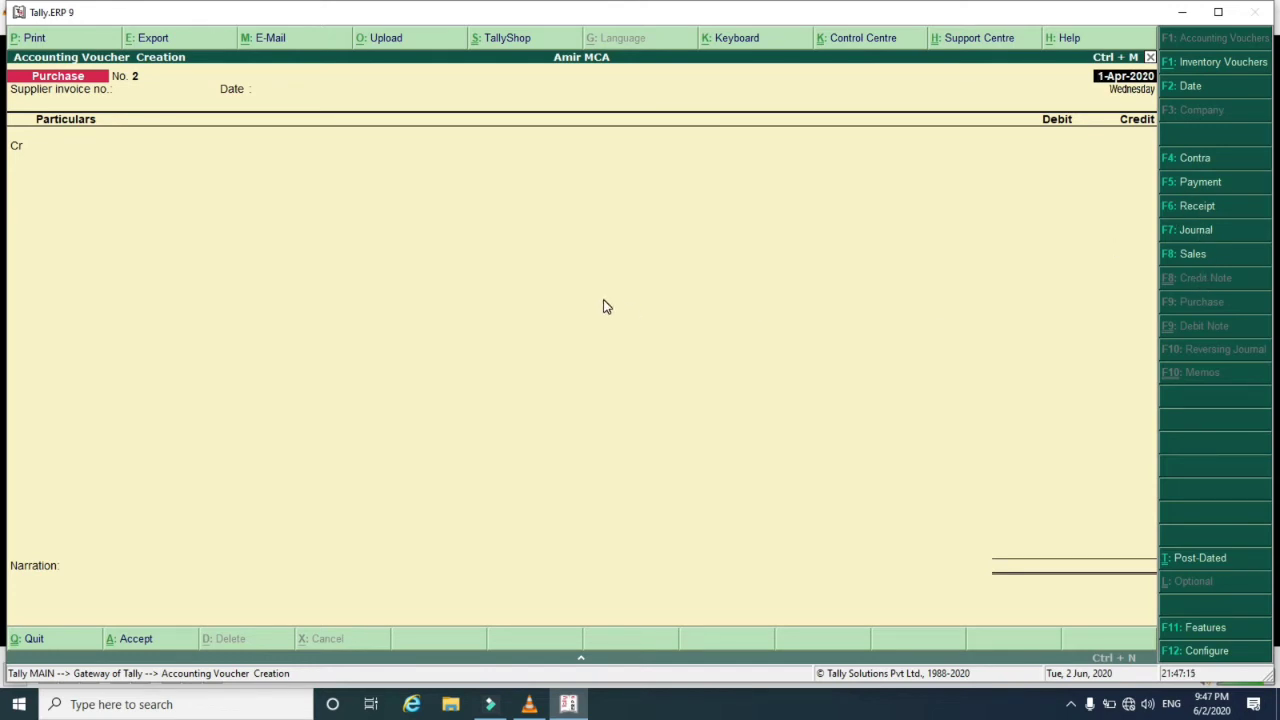
{"action": "key", "text": "Escape"}
{"action": "key", "text": "y"}
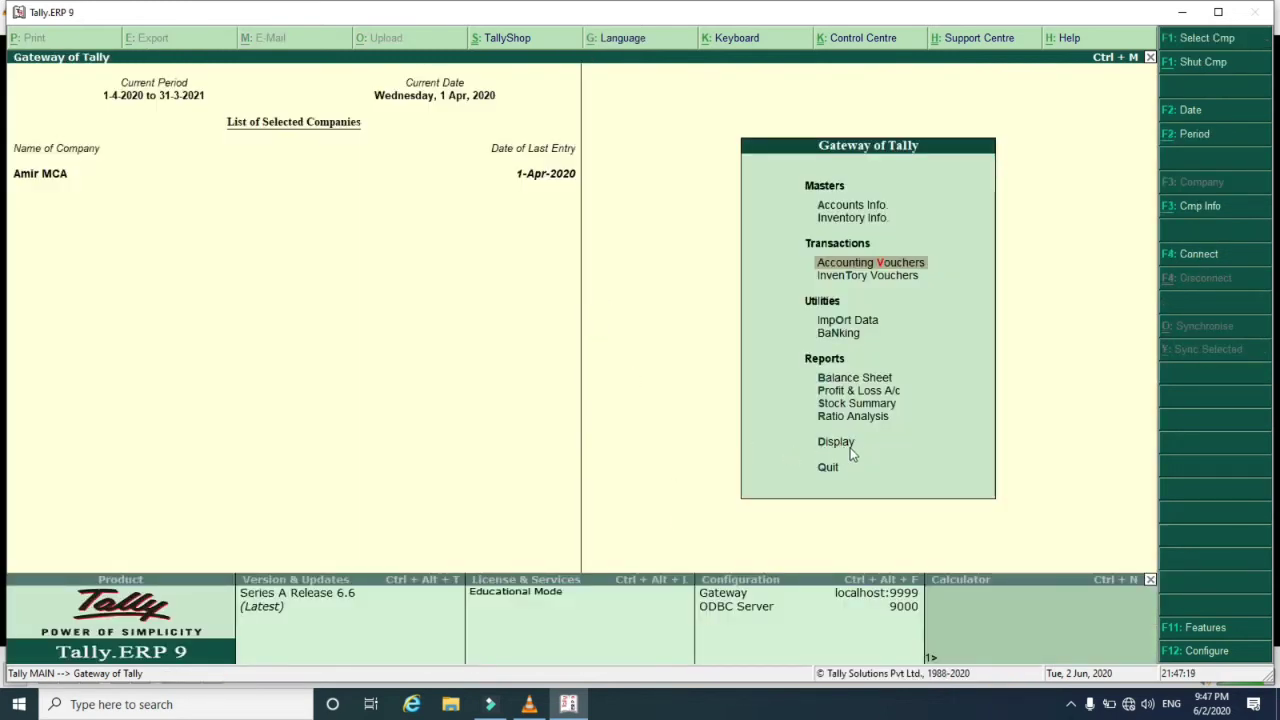
Display the outstanding Payables report under Statements of Accounts to examine the supplier's pending bill.
{"action": "key", "text": "Down"}
{"action": "key", "text": "Down"}
{"action": "key", "text": "Down"}
{"action": "key", "text": "Down"}
{"action": "key", "text": "Down"}
{"action": "key", "text": "Down"}
{"action": "key", "text": "Down"}
{"action": "key", "text": "Down"}
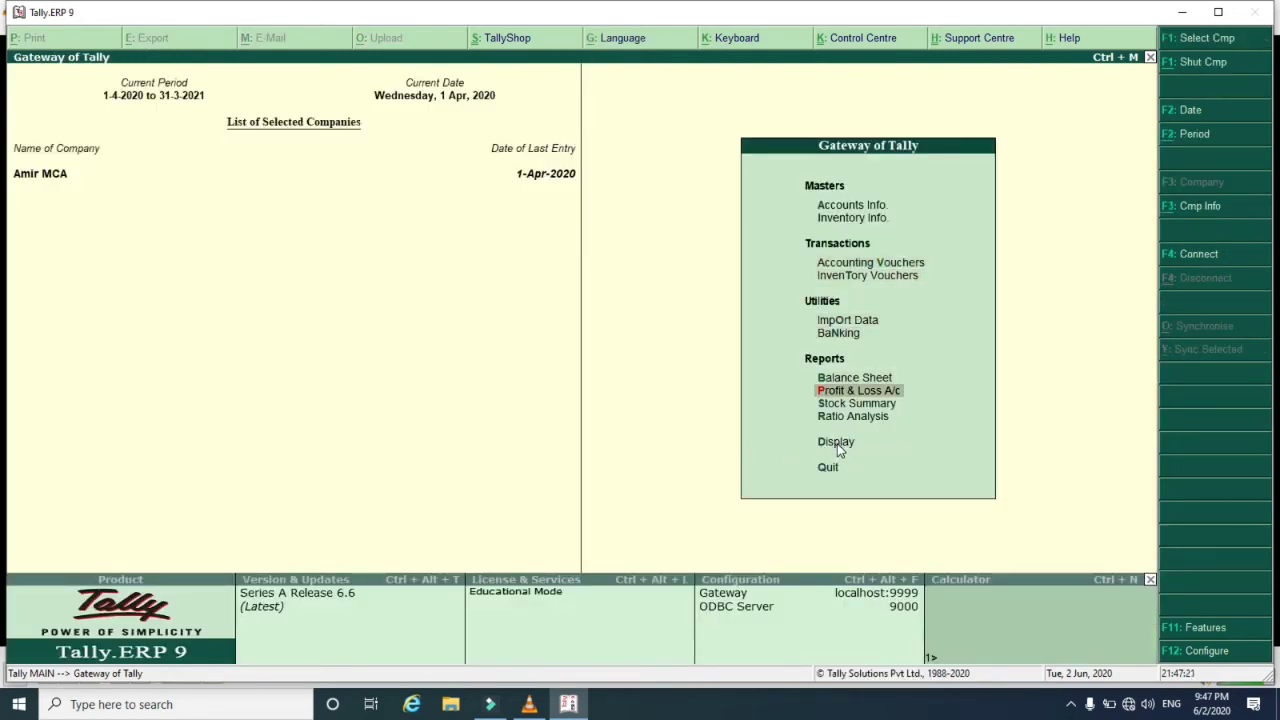
{"action": "key", "text": "Return"}
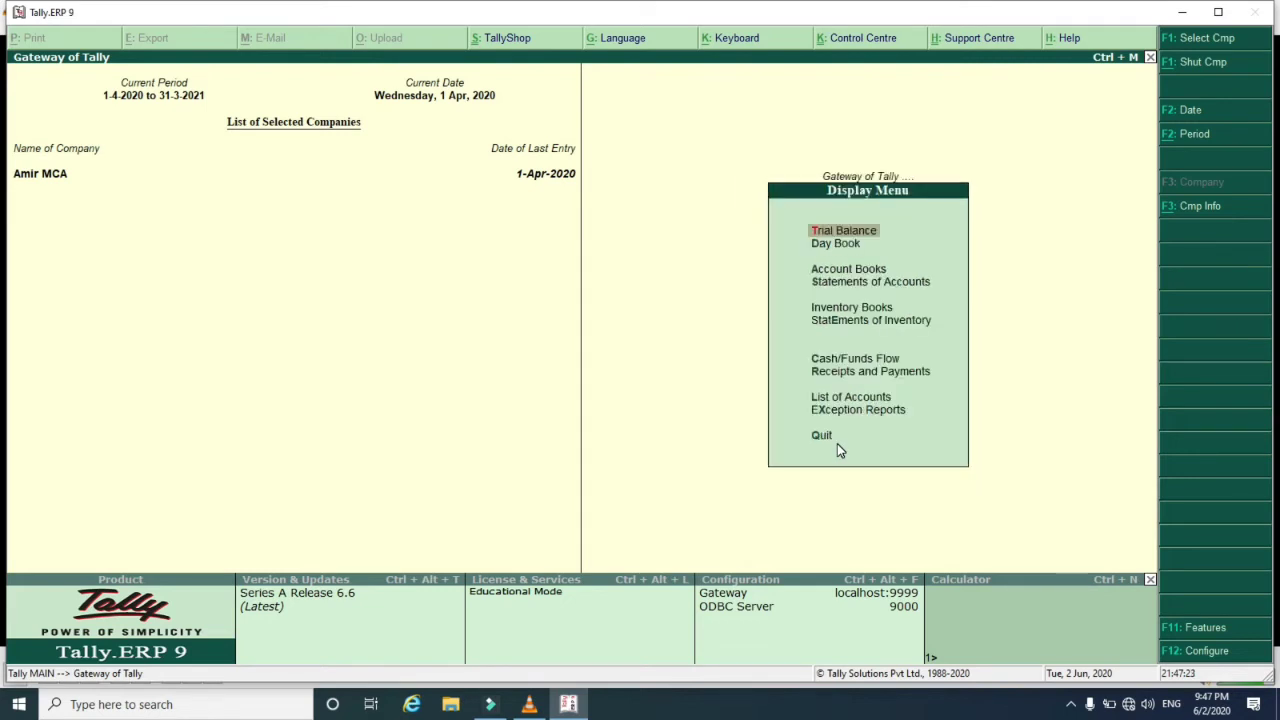
{"action": "key", "text": "Down"}
{"action": "key", "text": "Down"}
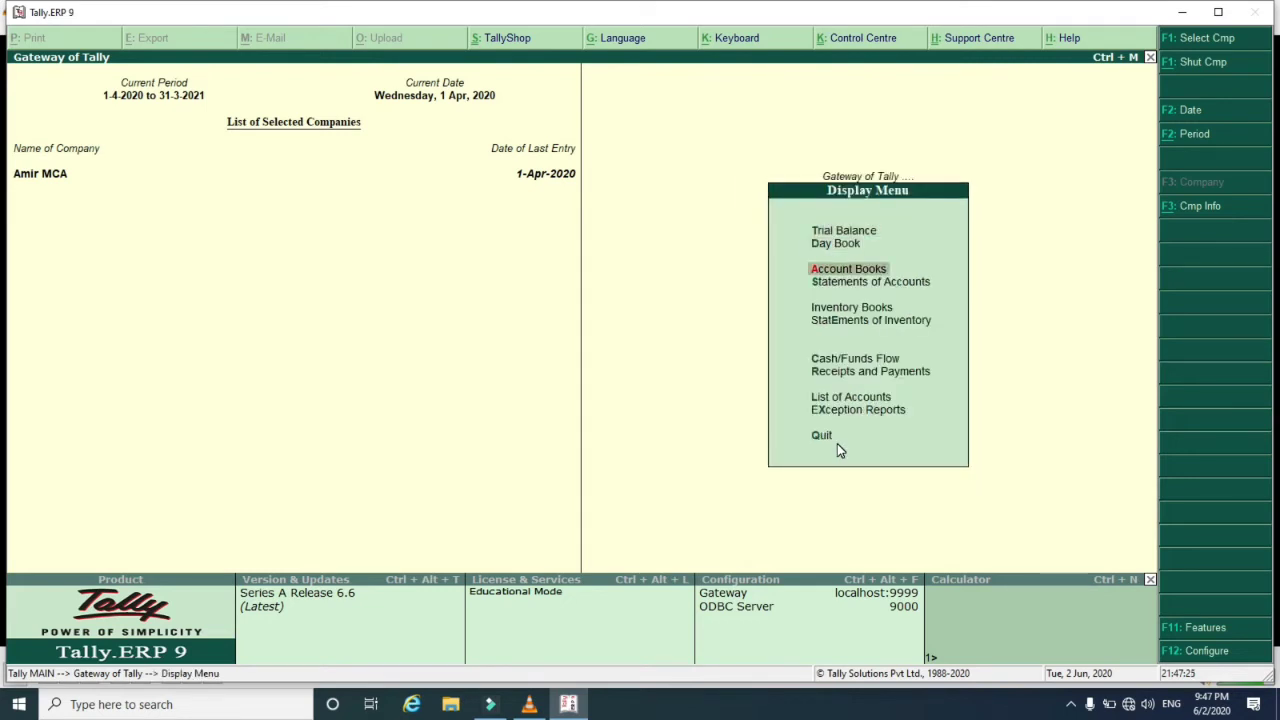
{"action": "key", "text": "Down"}
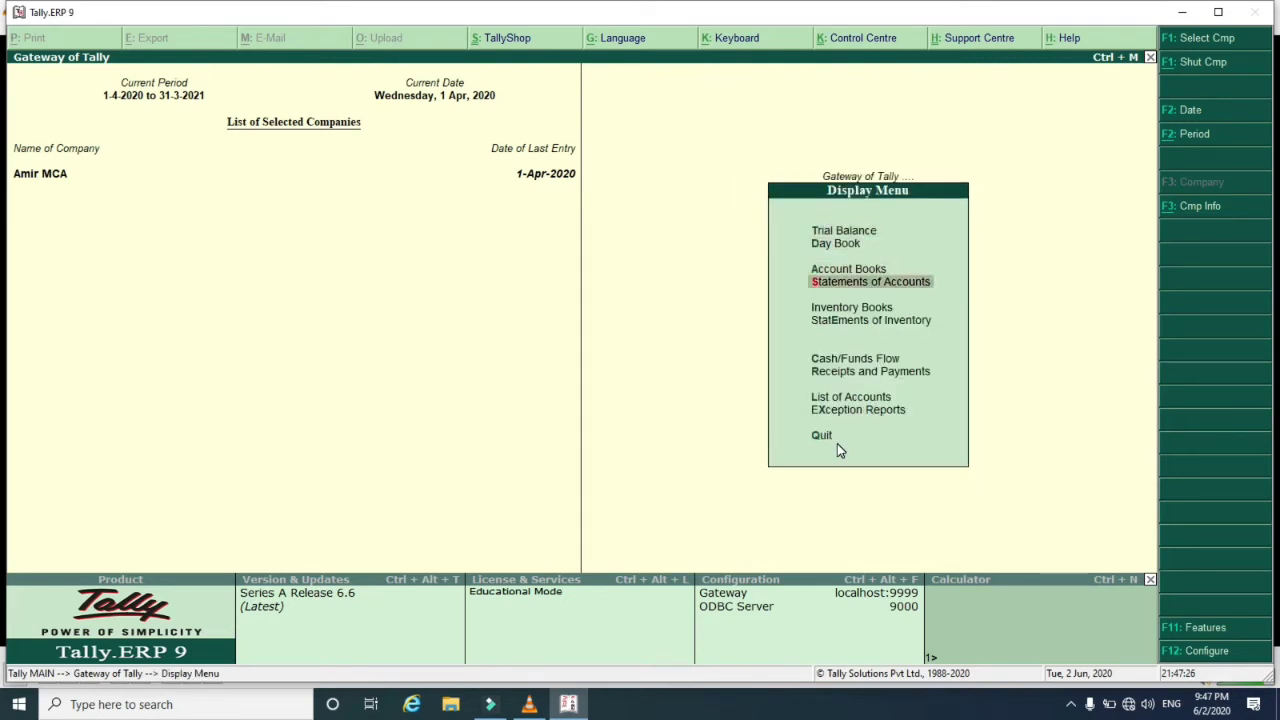
{"action": "left_click", "coordinate": [827, 285]}
{"action": "key", "text": "Return"}
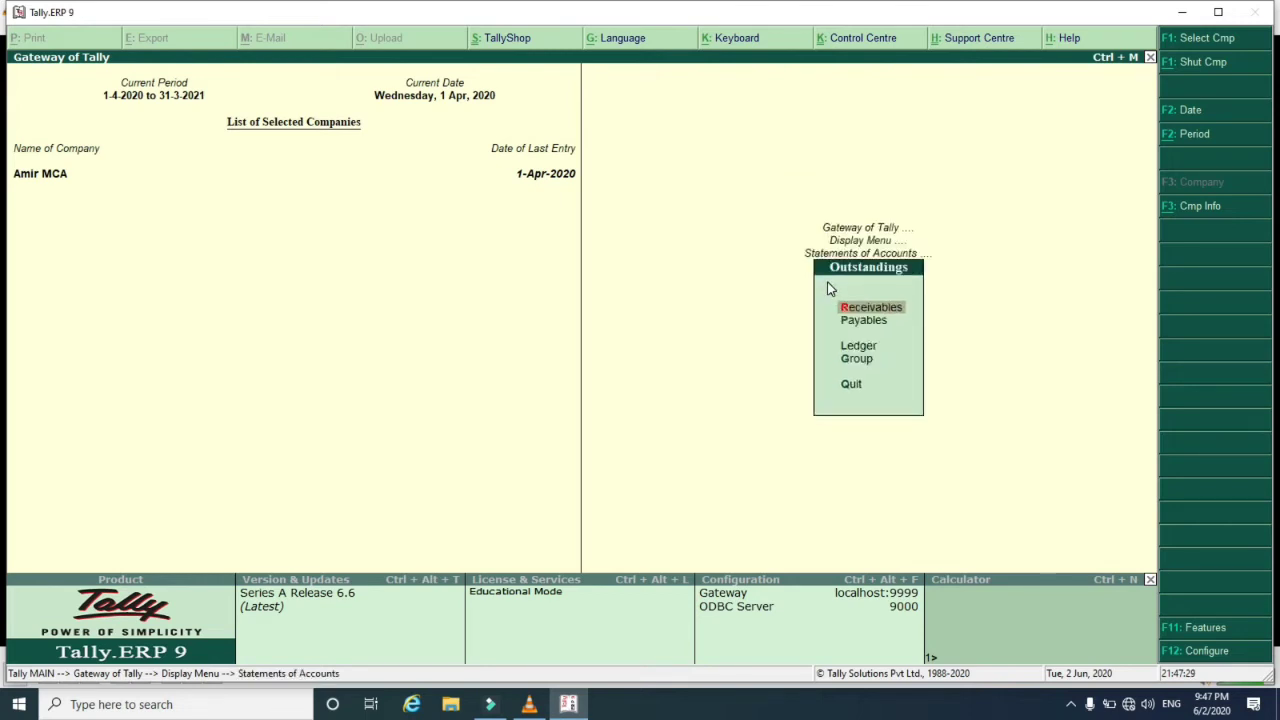
{"action": "key", "text": "Down"}
{"action": "key", "text": "Return"}
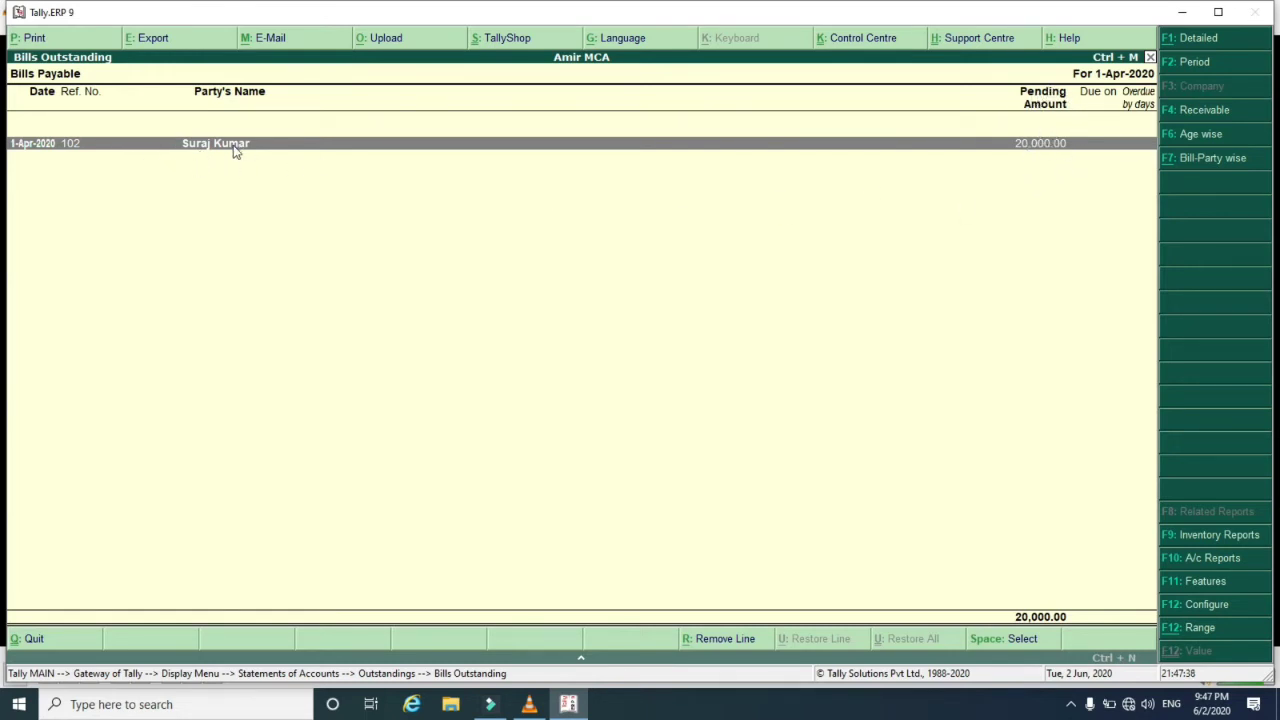
Expand the details of bill 102 in Bills Payable, and return to the Gateway of Tally.
{"action": "key", "text": "shift+Return"}
{"action": "key", "text": "Escape"}
{"action": "key", "text": "Escape"}
{"action": "key", "text": "Escape"}
{"action": "key", "text": "Escape"}
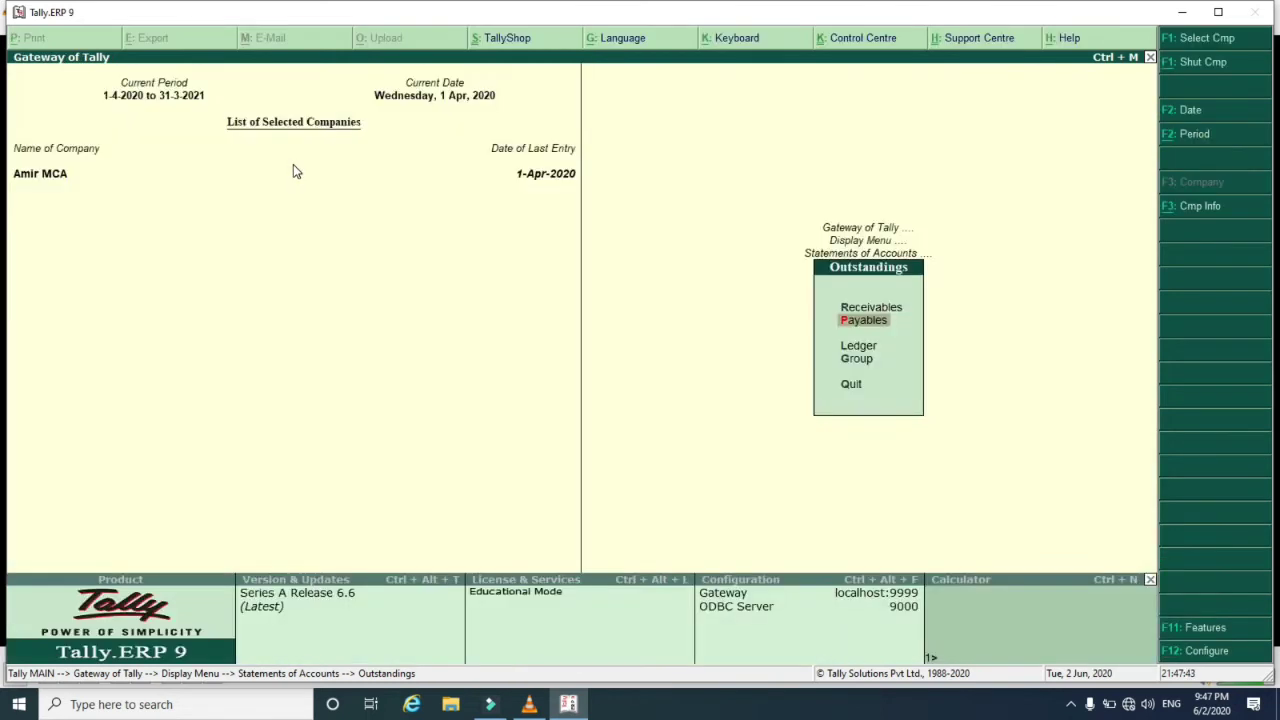
Open Accounting Vouchers and start a Payment voucher dated 2/4/2020.
{"action": "key", "text": "Down"}
{"action": "key", "text": "Down"}
{"action": "key", "text": "Down"}
{"action": "key", "text": "Down"}
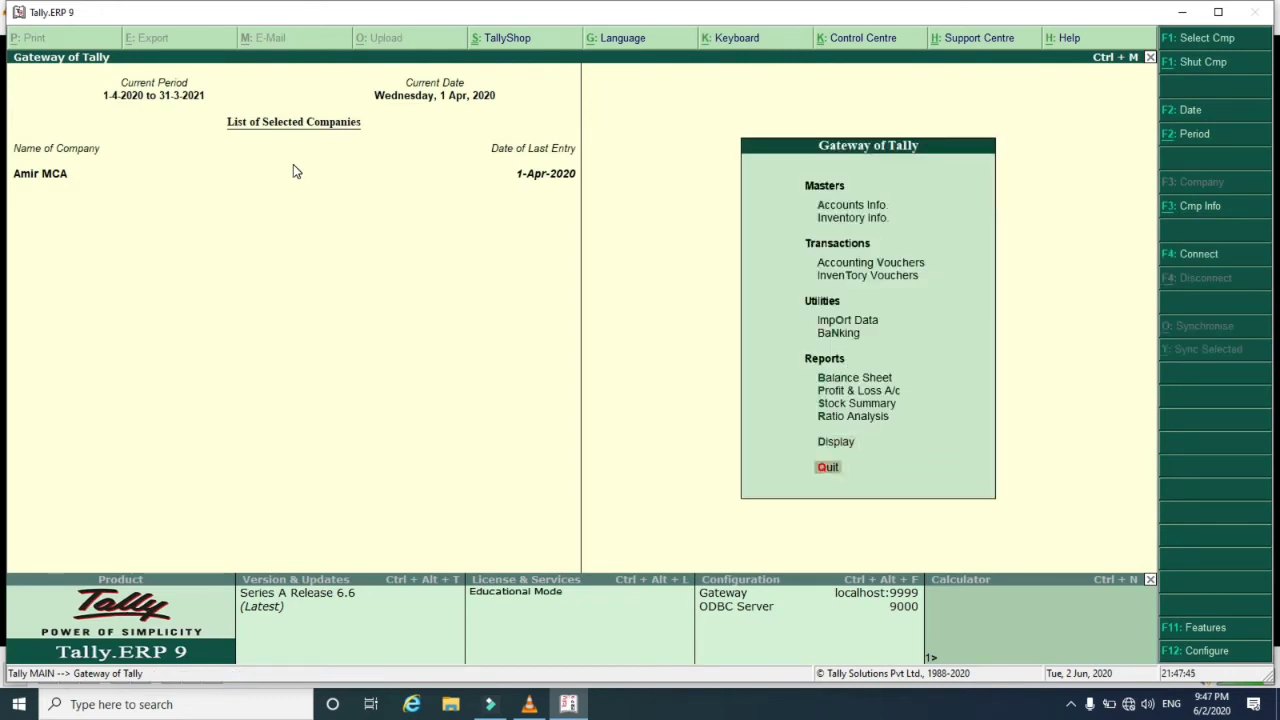
{"action": "key", "text": "Return"}
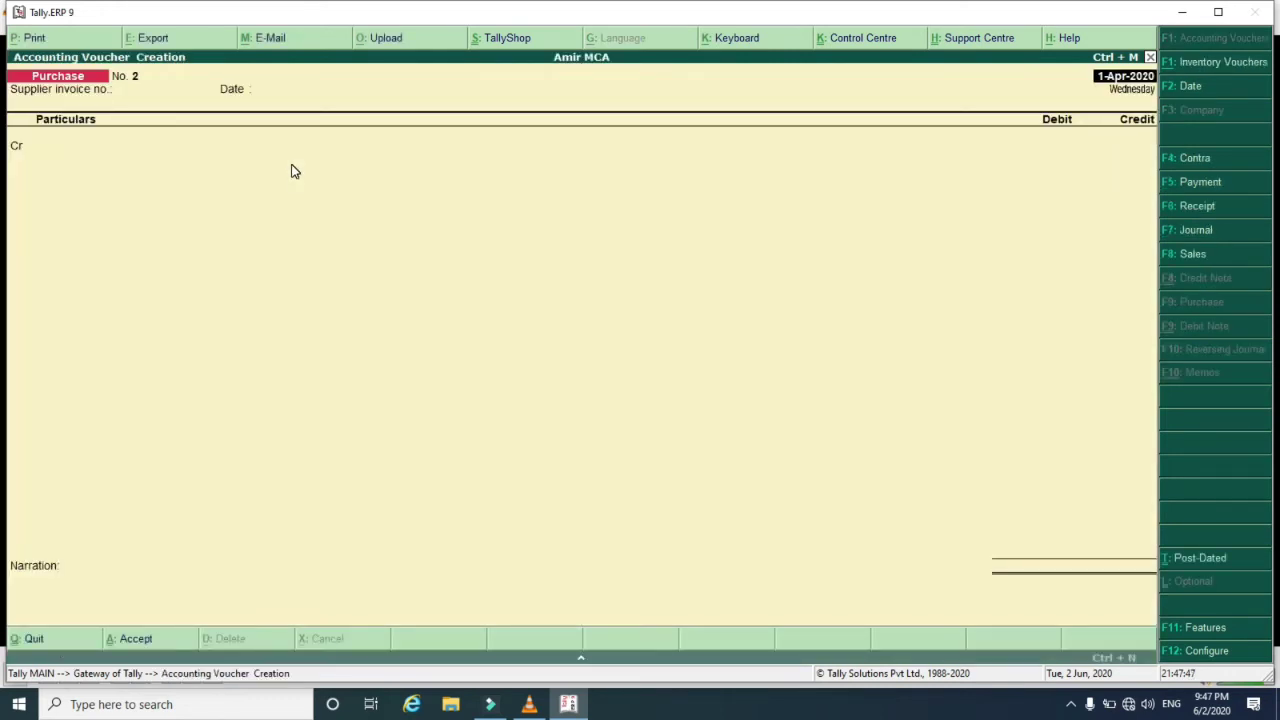
{"action": "left_click", "coordinate": [1195, 184]}
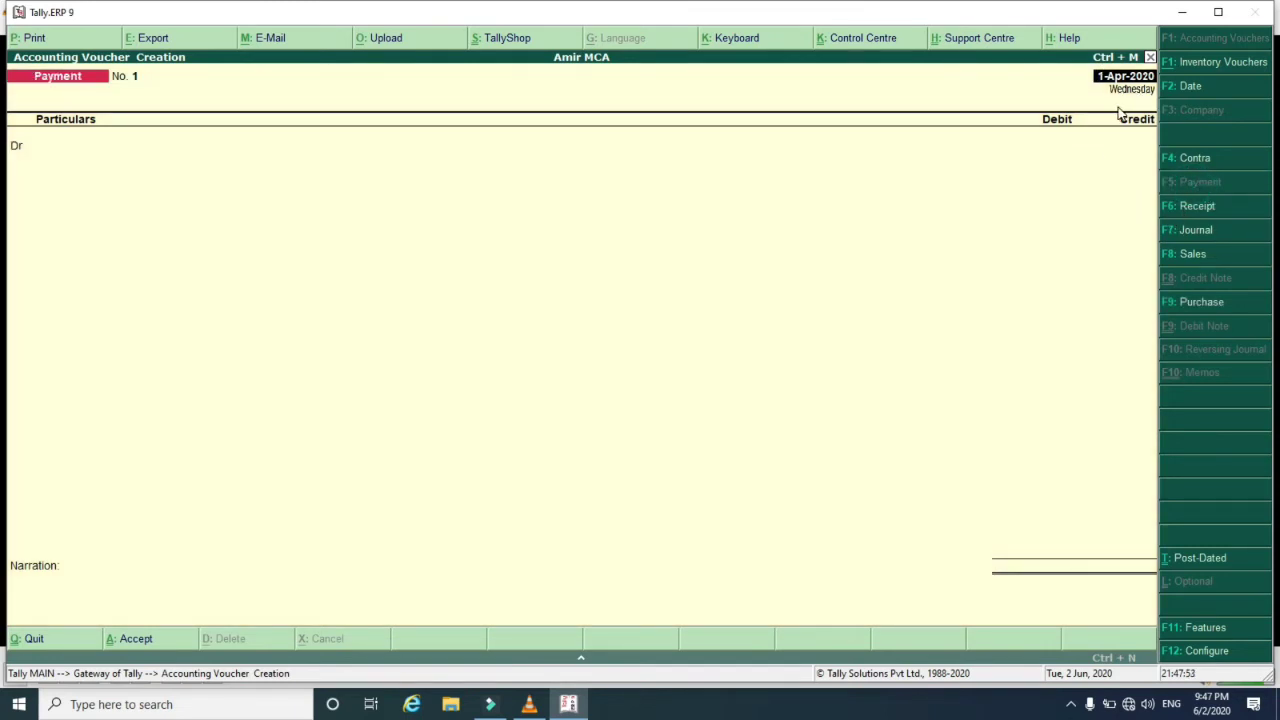
{"action": "type", "text": "2/4/2020"}
{"action": "key", "text": "Return"}
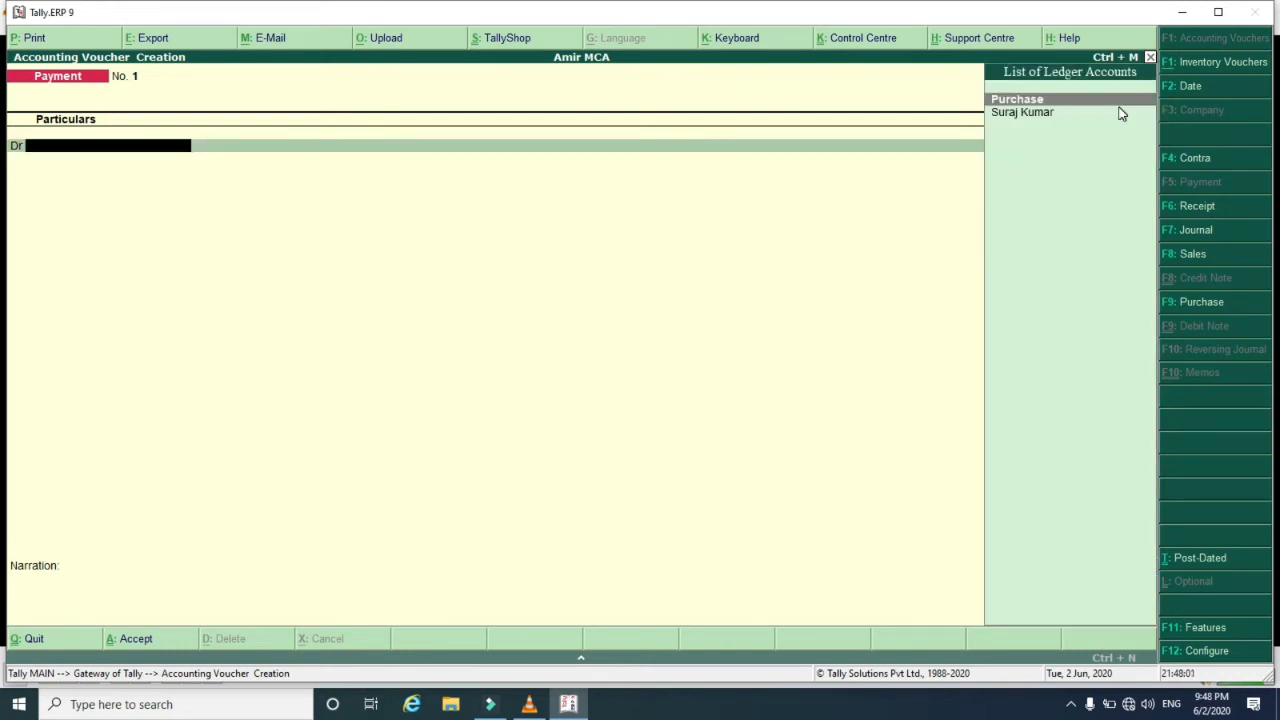
Debit the supplier's ledger 5,000 in the payment voucher, checking the 2/4/2020 payment of Example-1 in VLC media player.
{"action": "left_click", "coordinate": [1121, 113]}
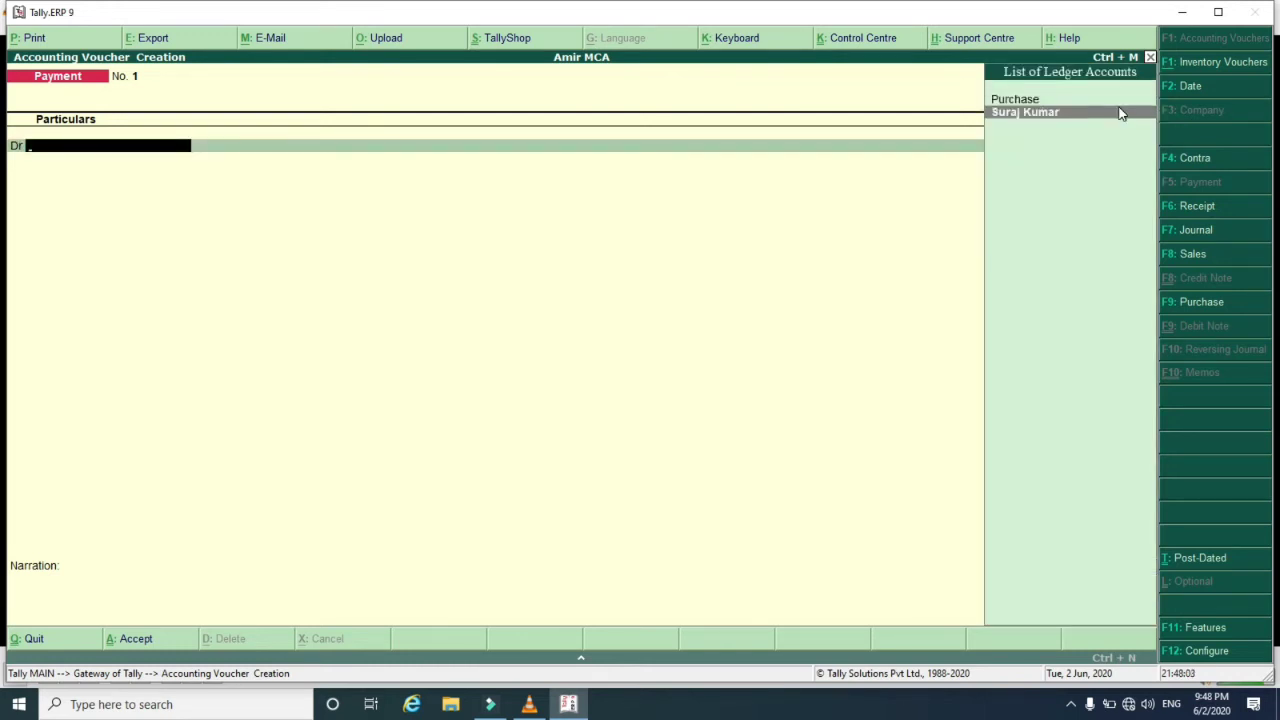
{"action": "left_click", "coordinate": [1121, 113]}
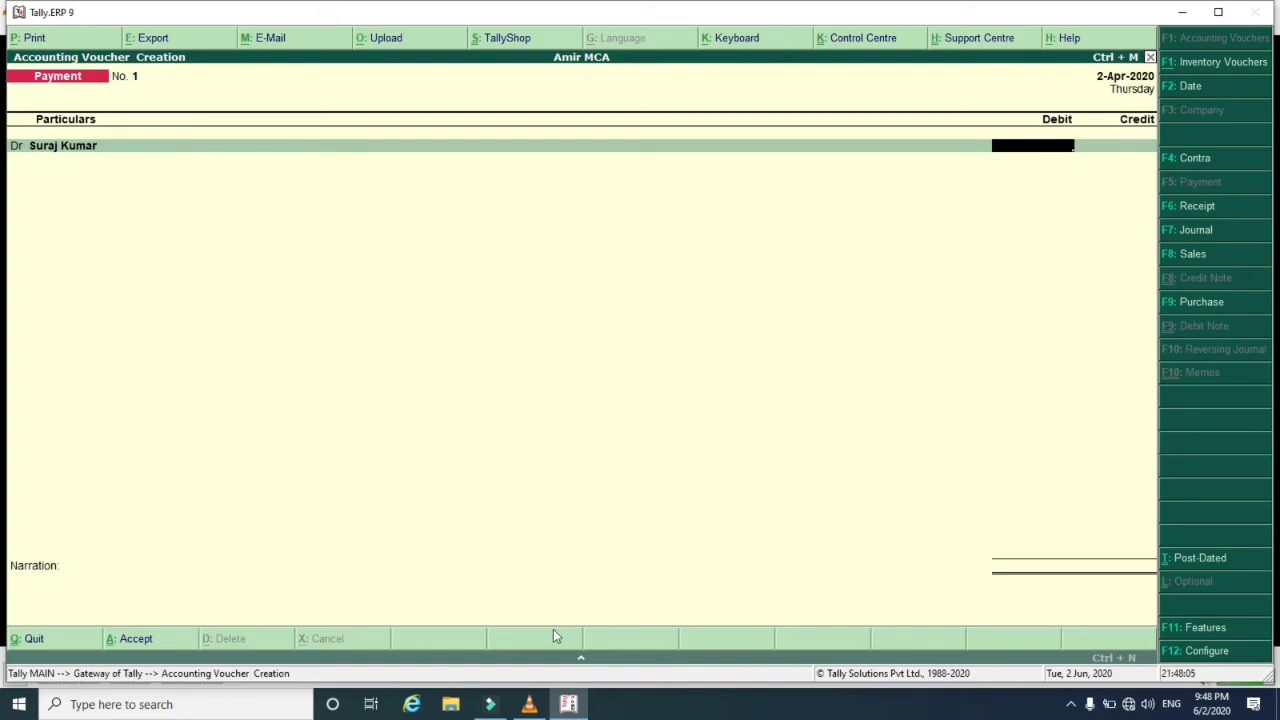
{"action": "left_click", "coordinate": [533, 707]}
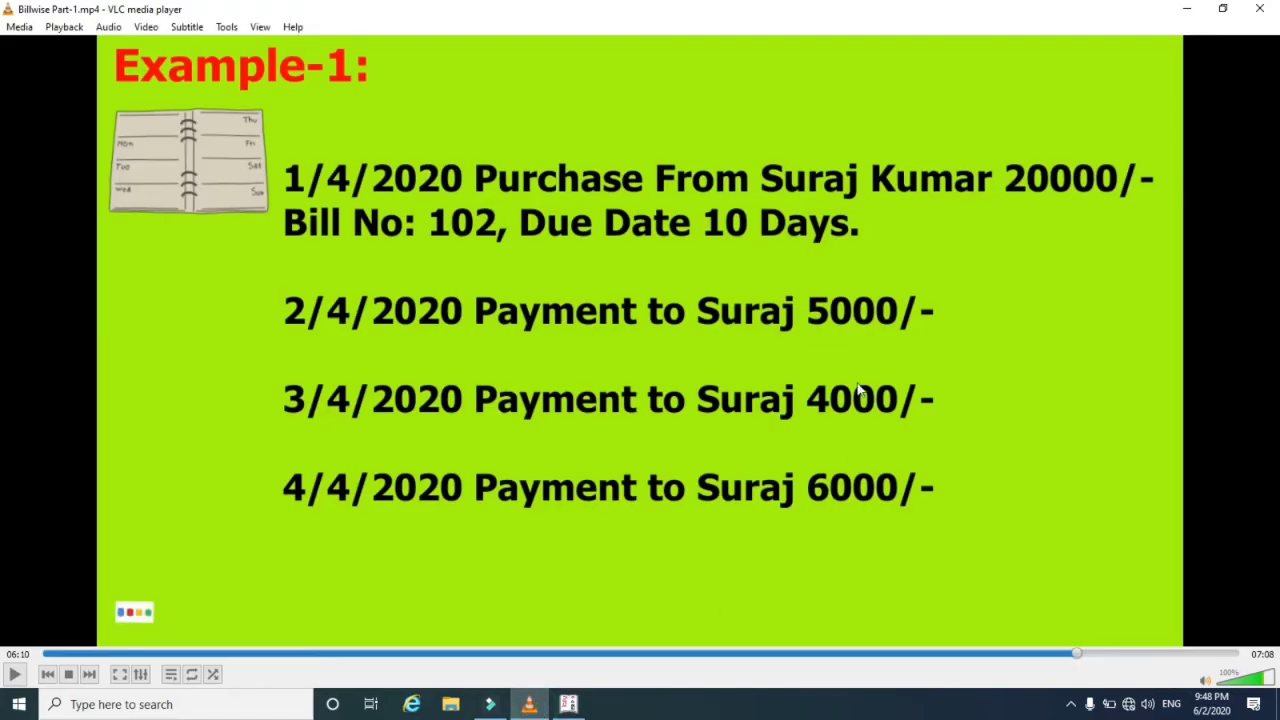
{"action": "left_click", "coordinate": [568, 704]}
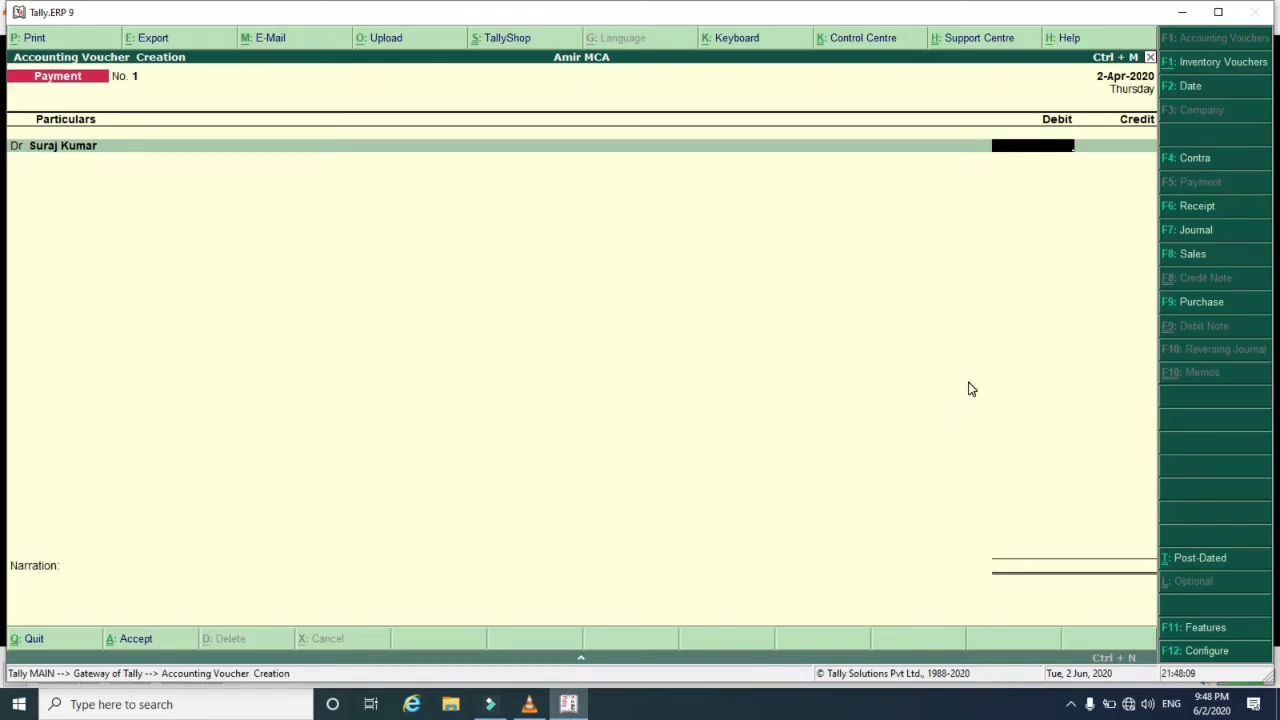
{"action": "type", "text": "5,000"}
{"action": "key", "text": "Return"}
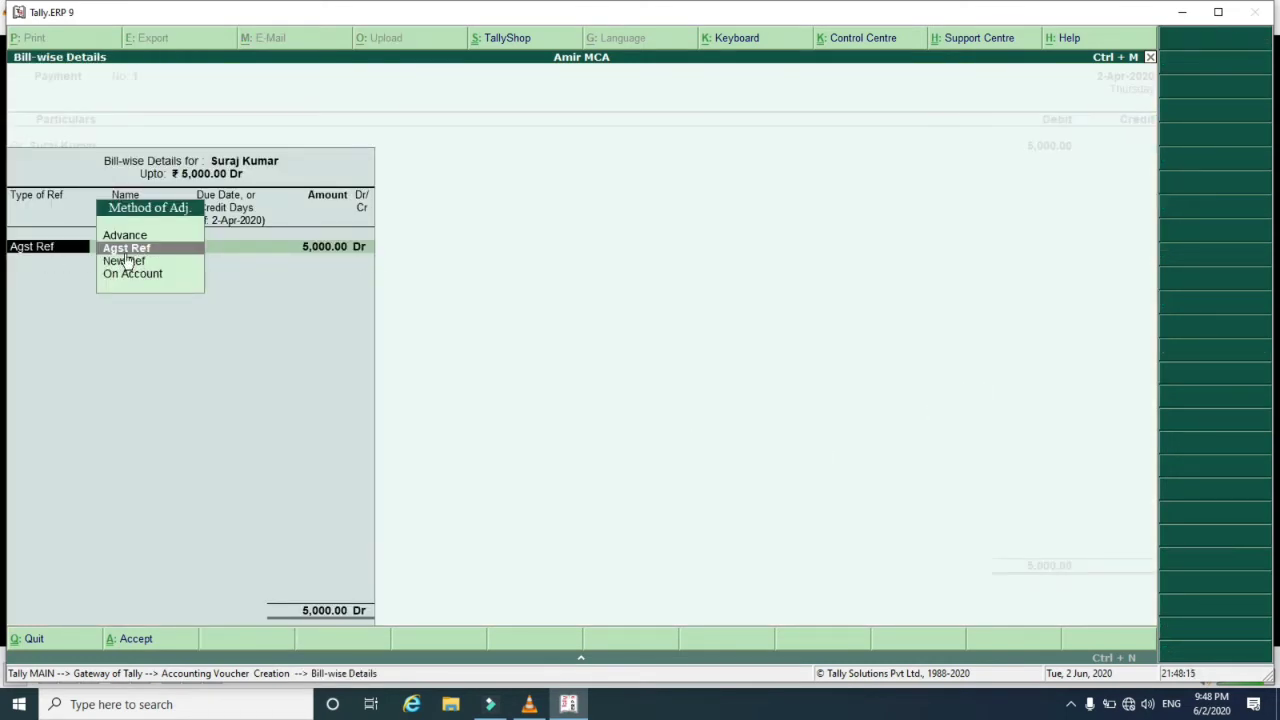
Allocate the 5,000 payment as Agst Ref to bill 102, credit Cash, and save the voucher without a narration.
{"action": "key", "text": "Return"}
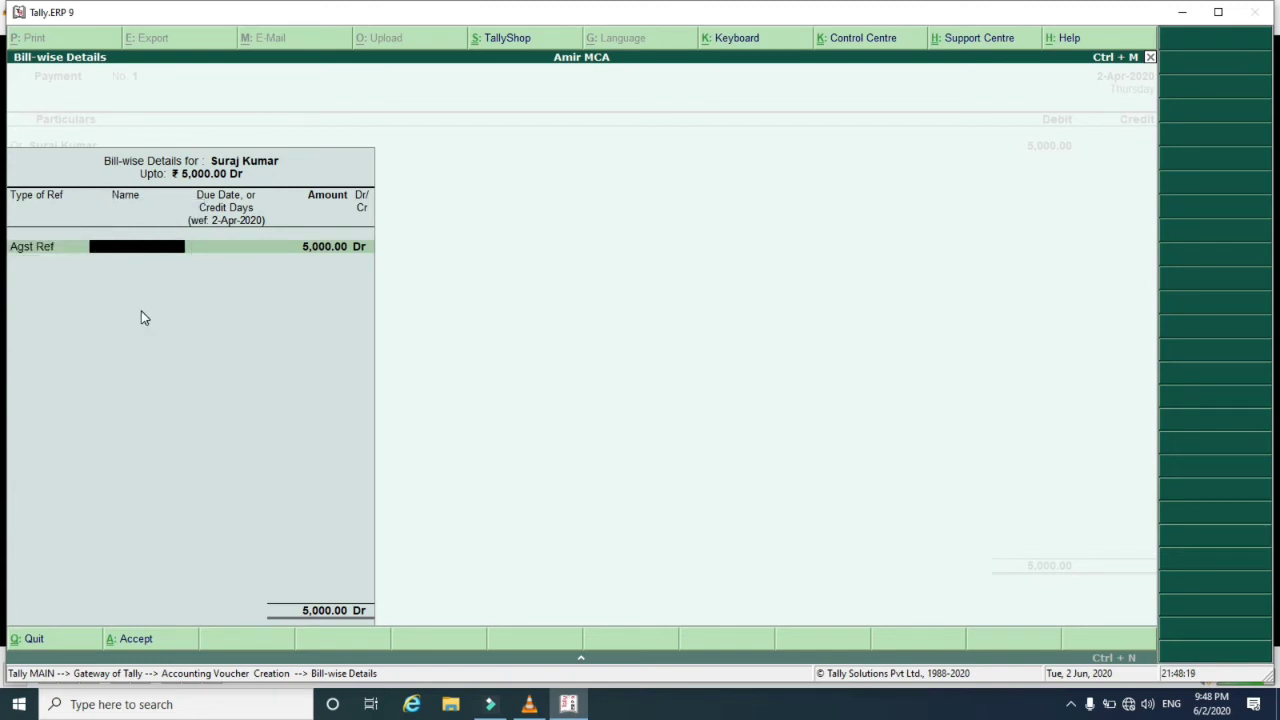
{"action": "type", "text": "102"}
{"action": "key", "text": "Return"}
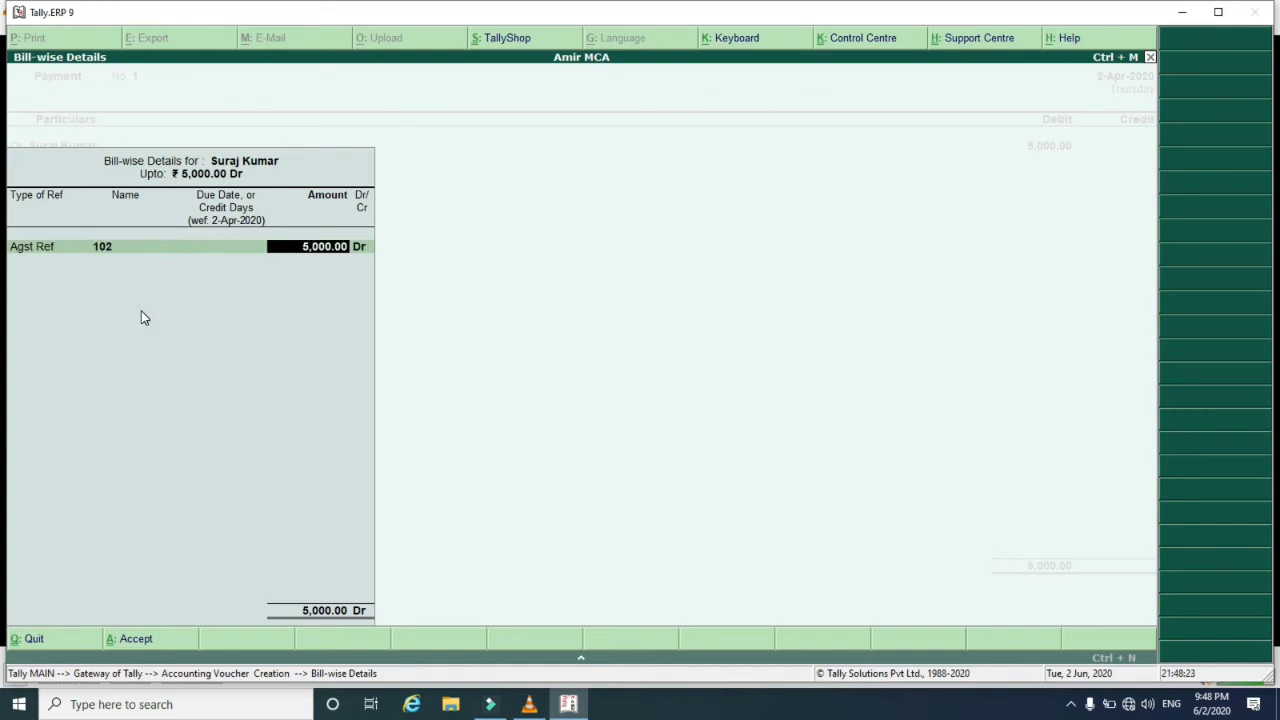
{"action": "key", "text": "Return"}
{"action": "key", "text": "Return"}
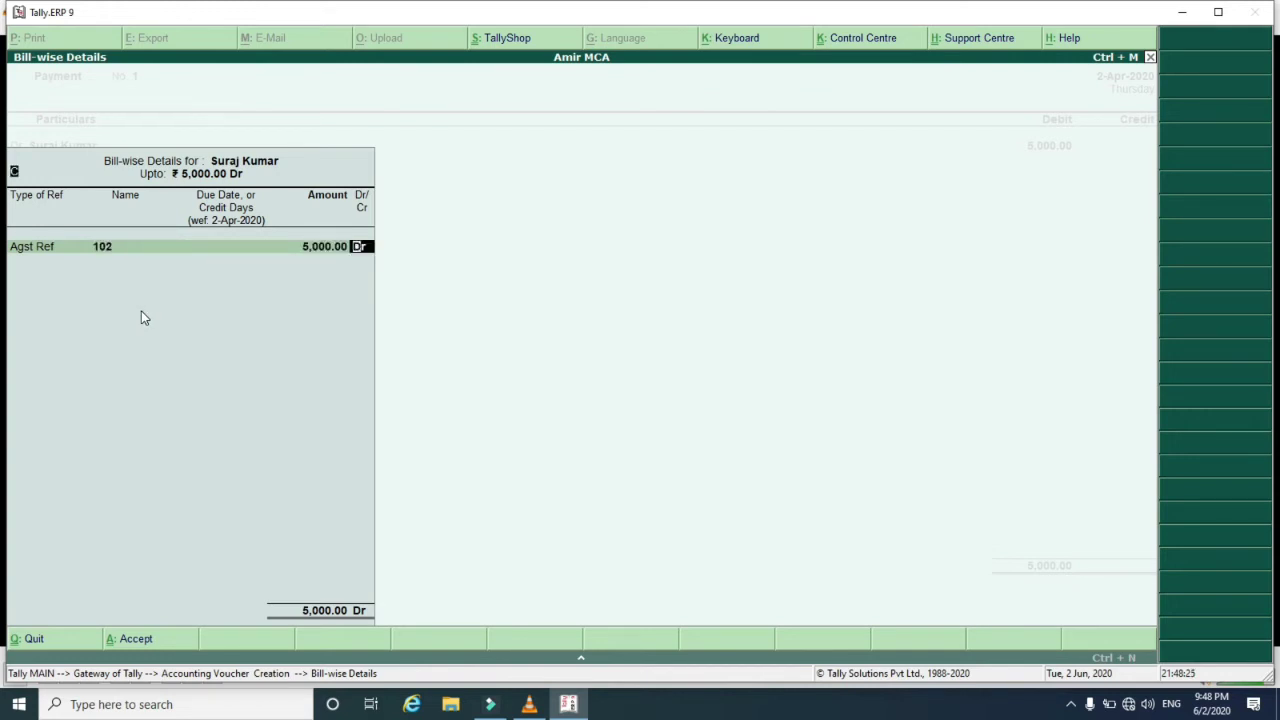
{"action": "key", "text": "Return"}
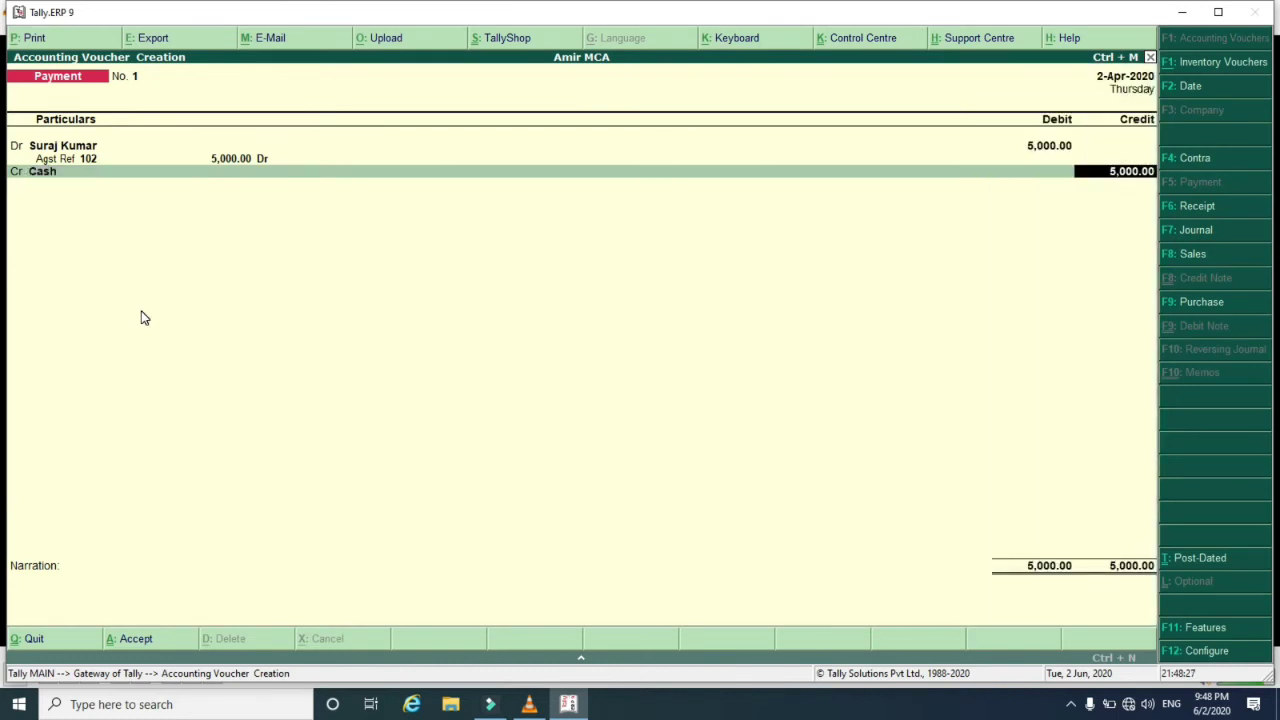
{"action": "key", "text": "Return"}
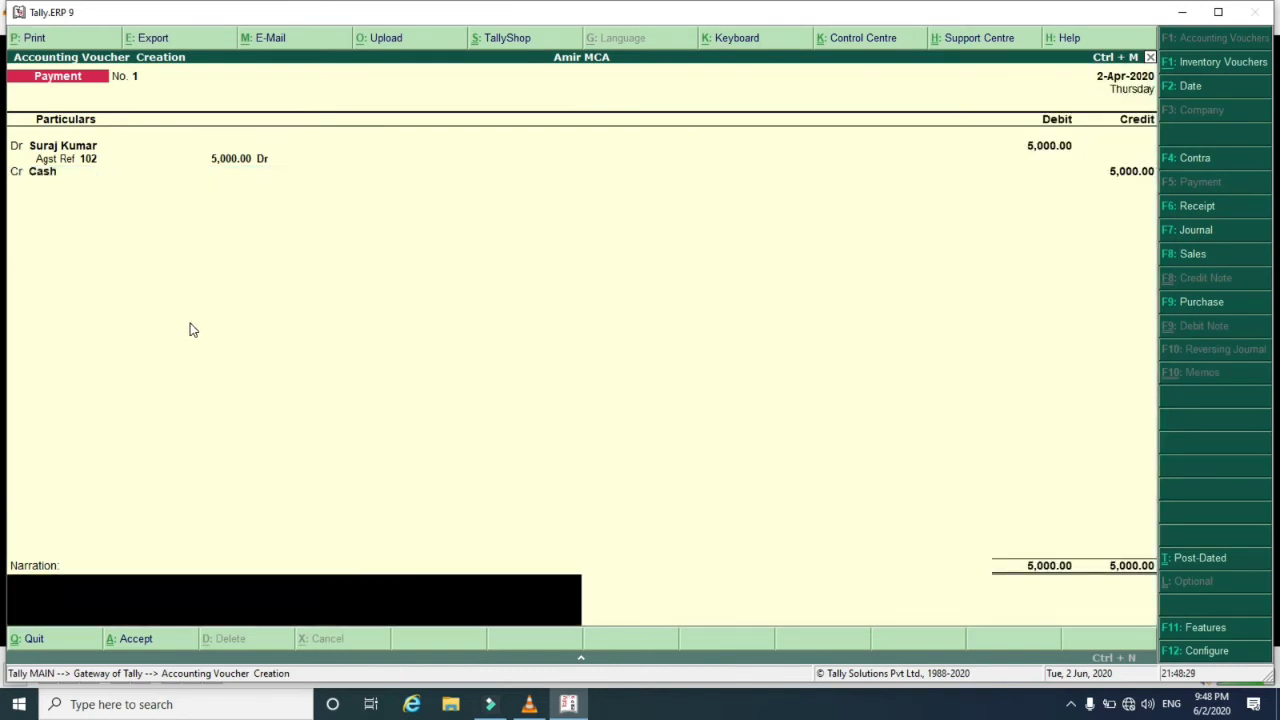
{"action": "key", "text": "Return"}
{"action": "key", "text": "Return"}
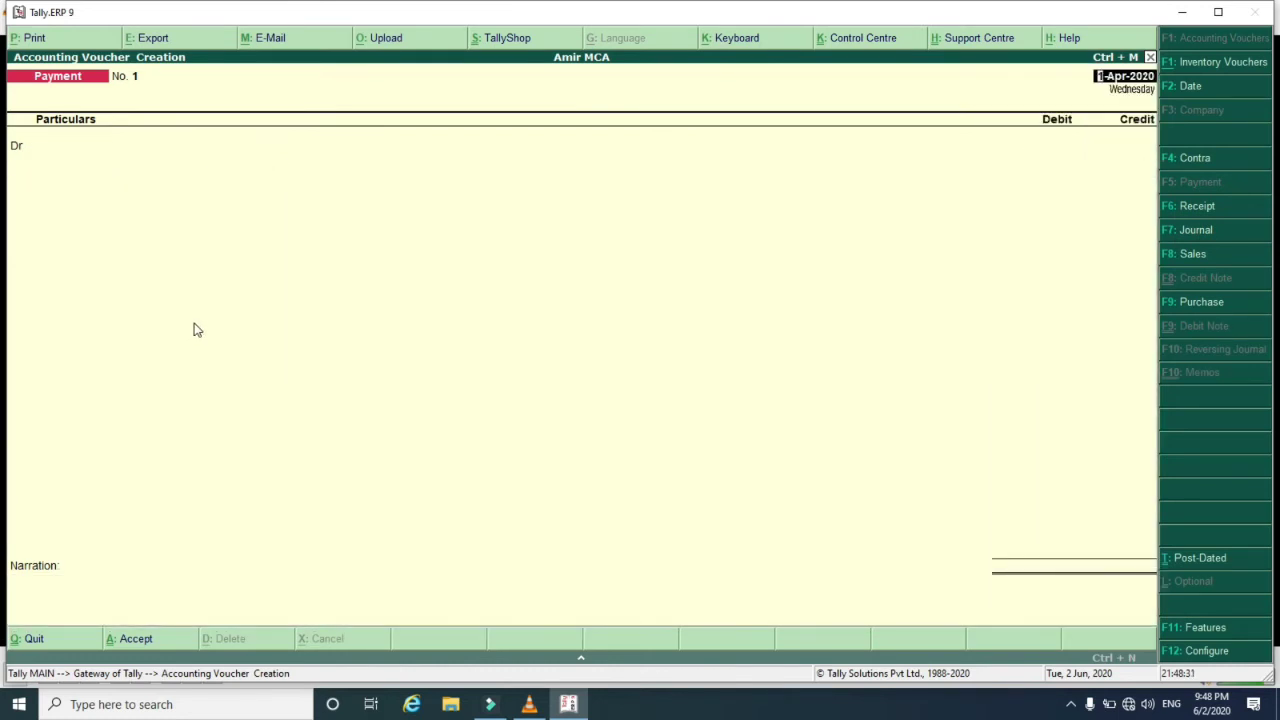
Check the second payment in VLC media player, and debit the supplier's ledger 4,000 in a Tally.ERP 9 payment voucher dated 2/4/2020.
{"action": "left_click", "coordinate": [529, 704]}
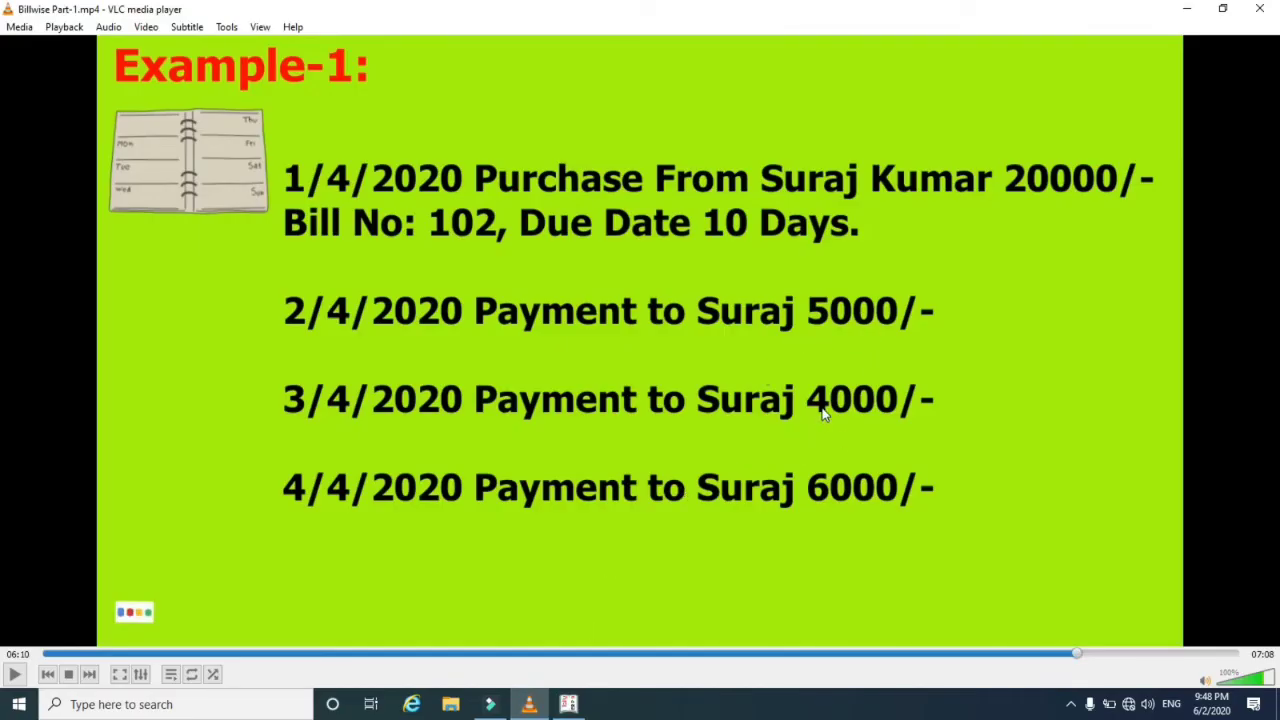
{"action": "left_click", "coordinate": [569, 704]}
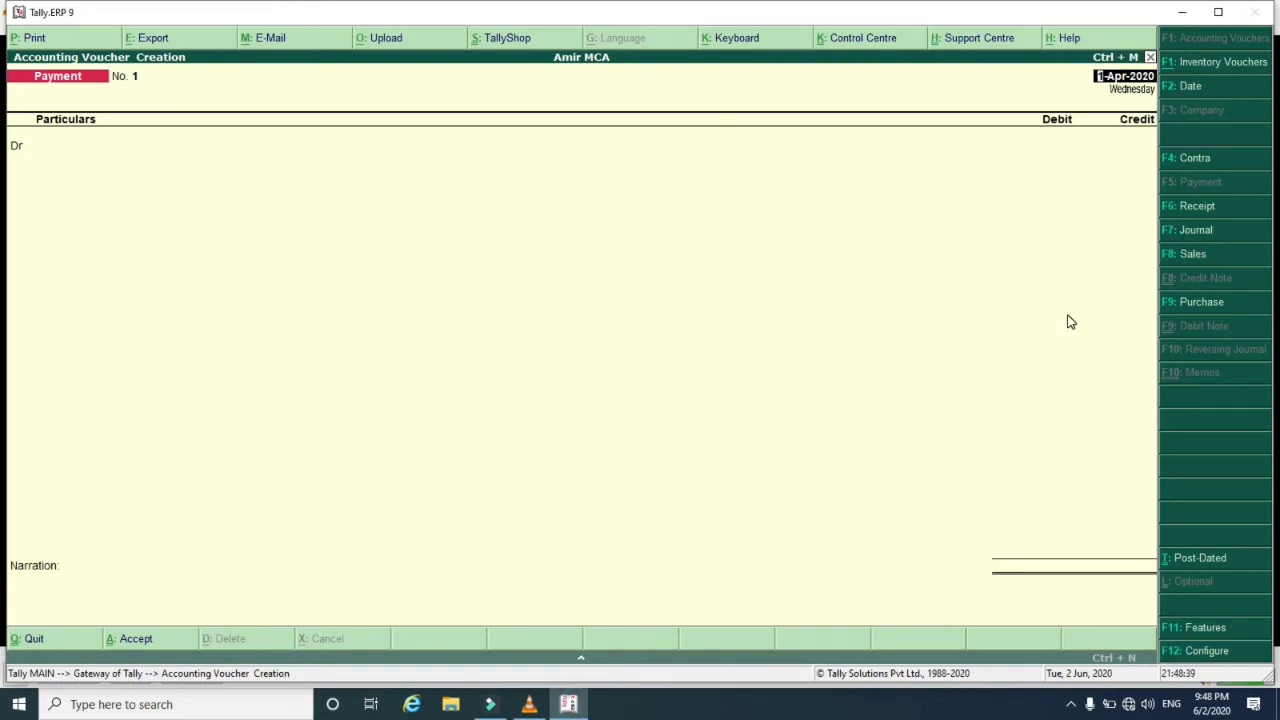
{"action": "type", "text": "2/4/2020"}
{"action": "key", "text": "Return"}
{"action": "key", "text": "Down"}
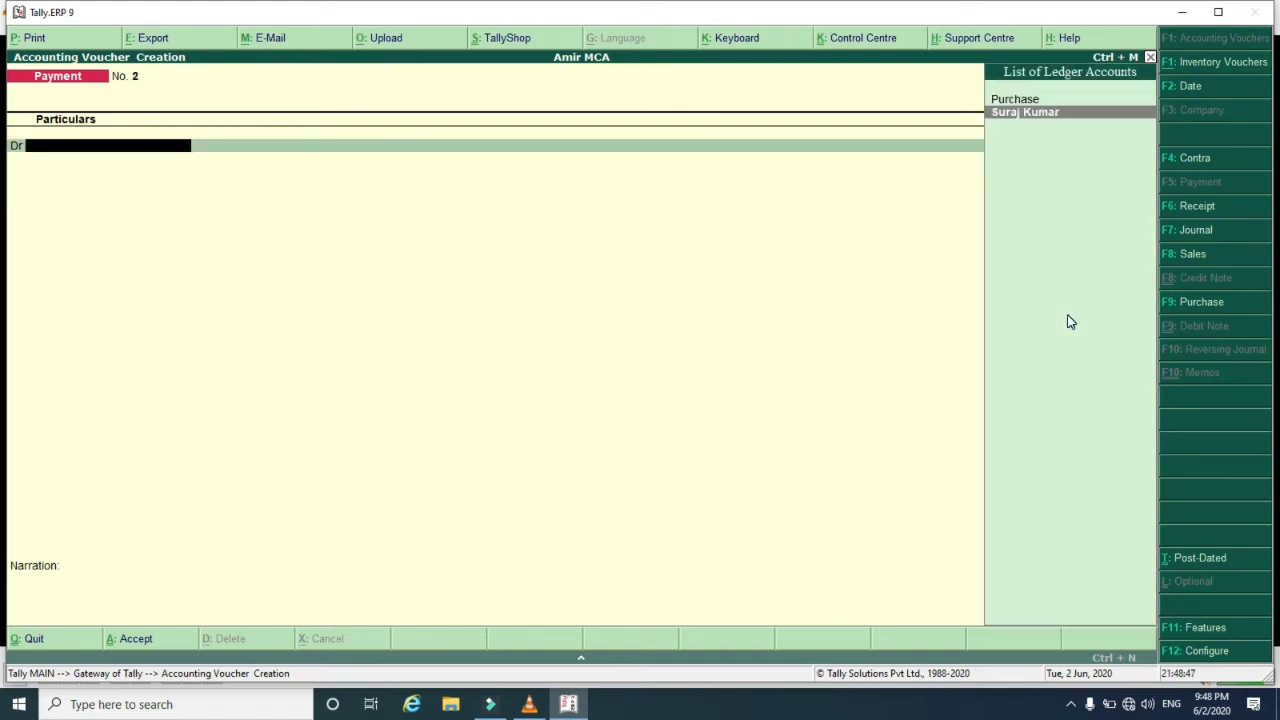
{"action": "key", "text": "Return"}
{"action": "type", "text": "4"}
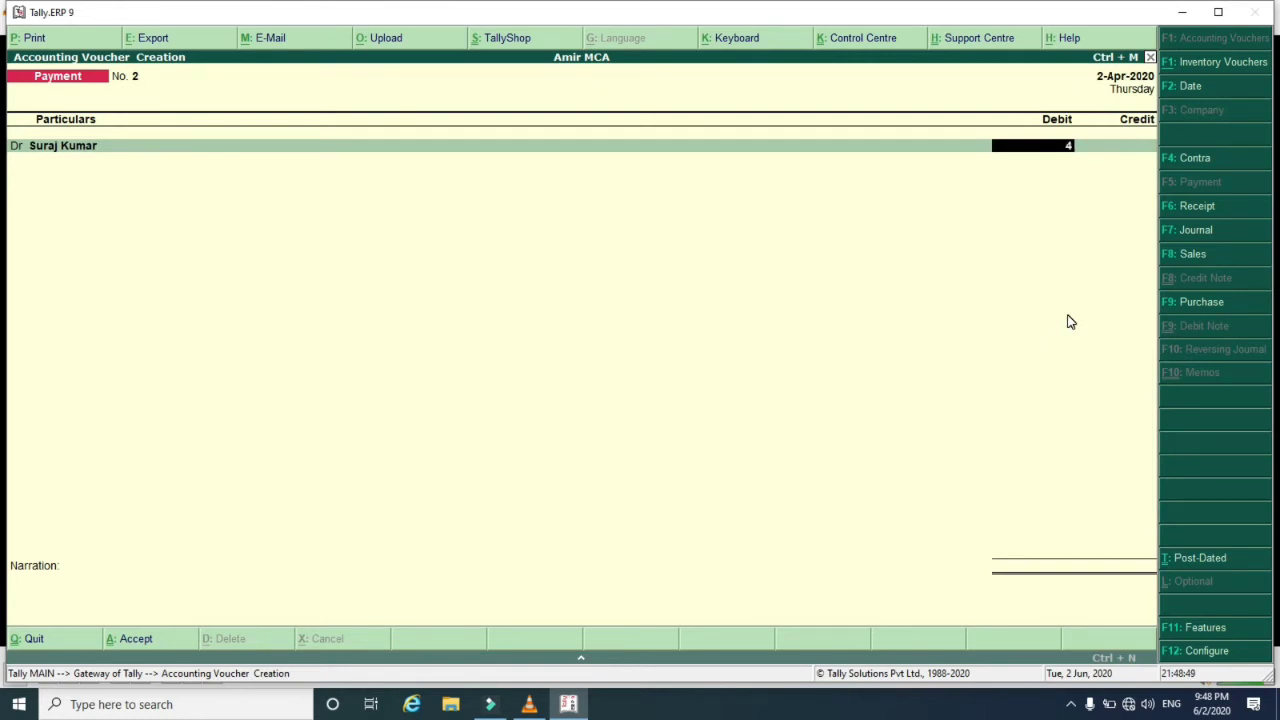
{"action": "type", "text": ",000"}
{"action": "key", "text": "Return"}
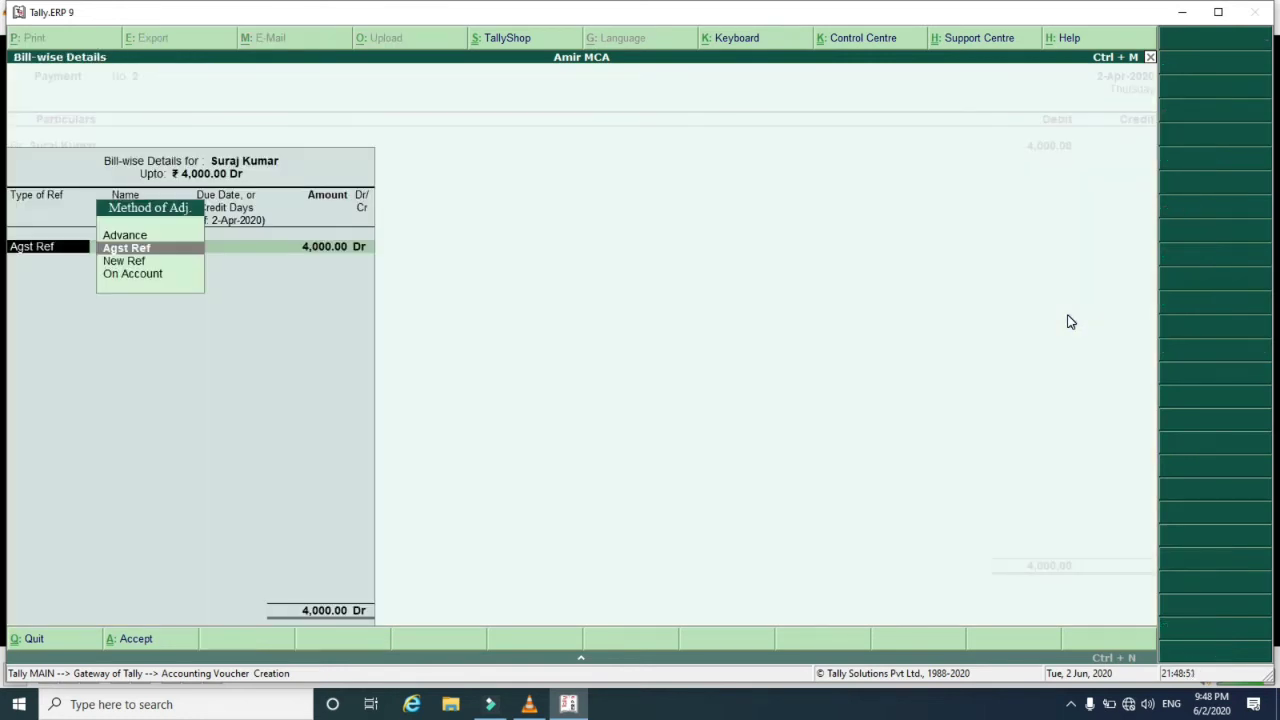
Allocate the 4,000 payment as Agst Ref to bill 102, credit Cash, and save the voucher without a narration.
{"action": "key", "text": "Return"}
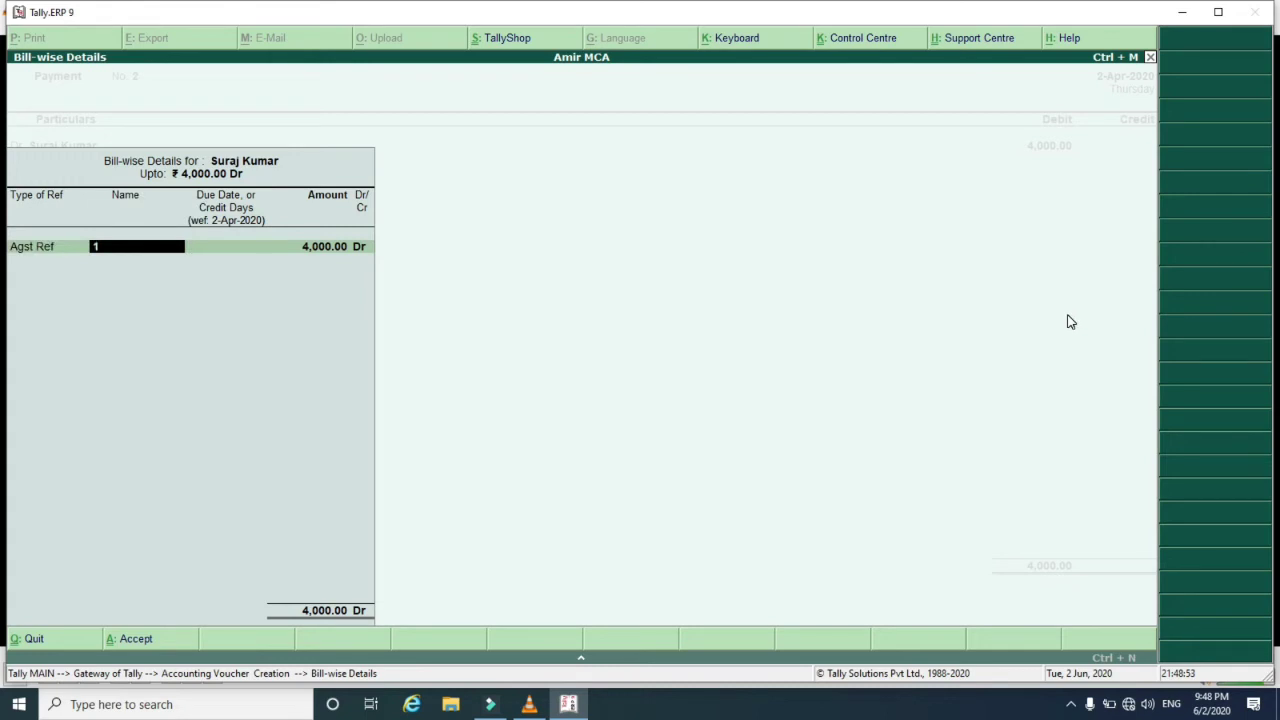
{"action": "key", "text": "Return"}
{"action": "key", "text": "Return"}
{"action": "key", "text": "Return"}
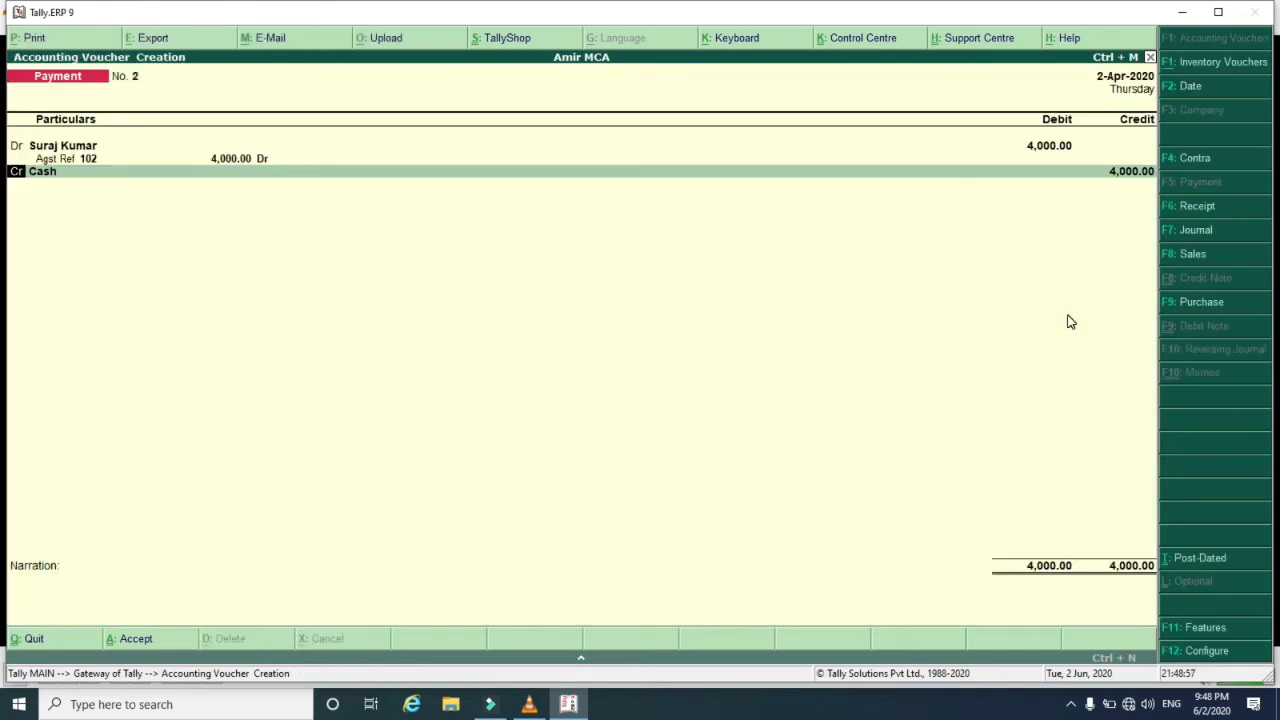
{"action": "key", "text": "Return"}
{"action": "key", "text": "Return"}
{"action": "key", "text": "Return"}
{"action": "key", "text": "Return"}
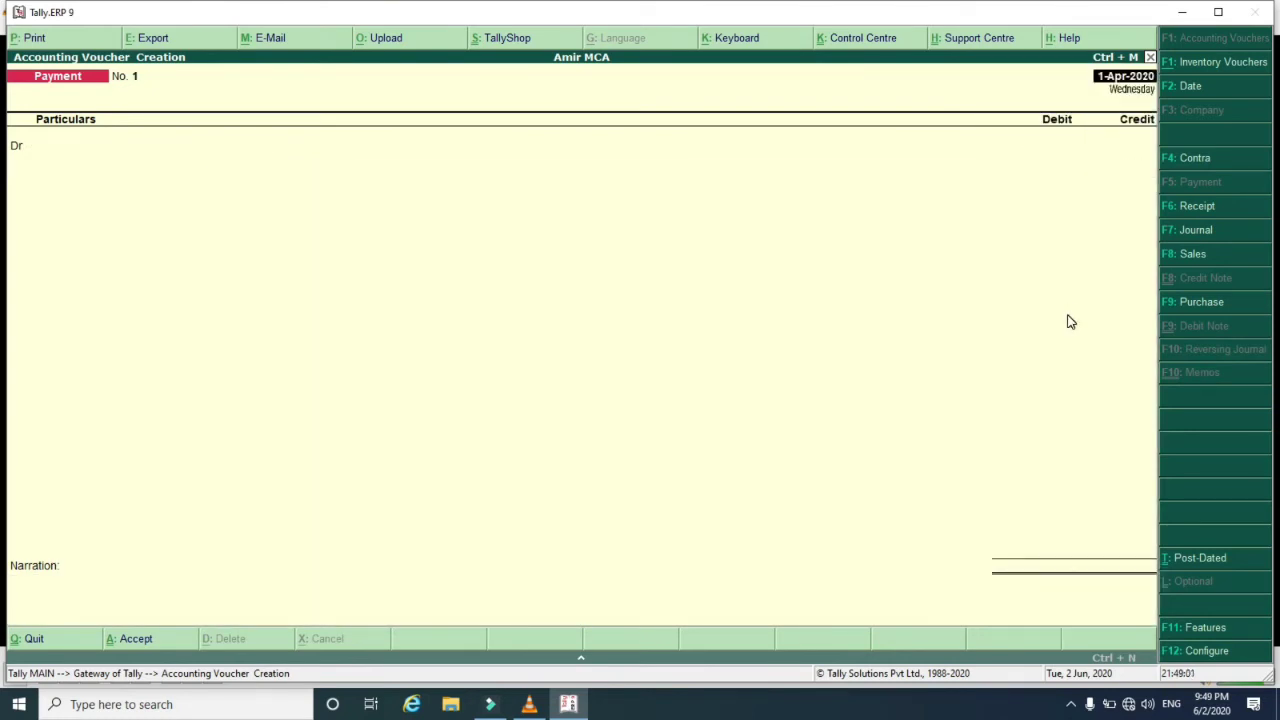
Date the third payment voucher 2/4/2020 and debit the supplier's ledger 6,000.
{"action": "type", "text": "2/4/2020"}
{"action": "key", "text": "Return"}
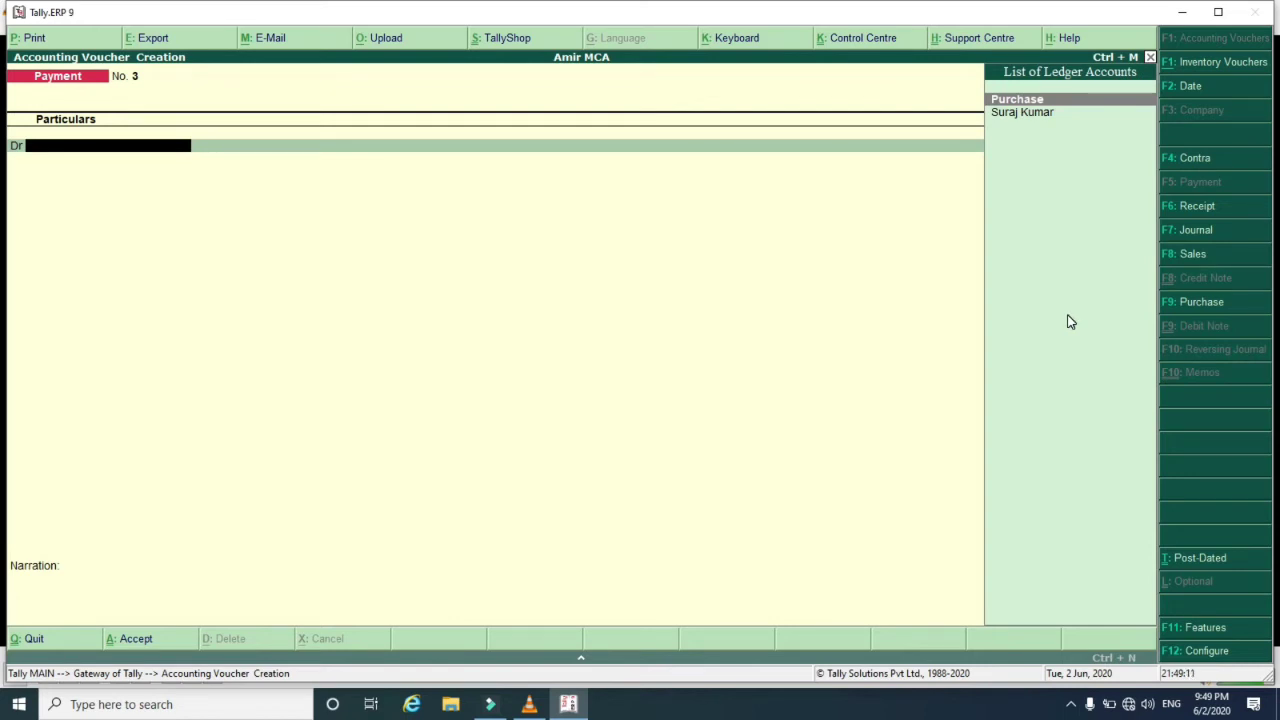
{"action": "key", "text": "Down"}
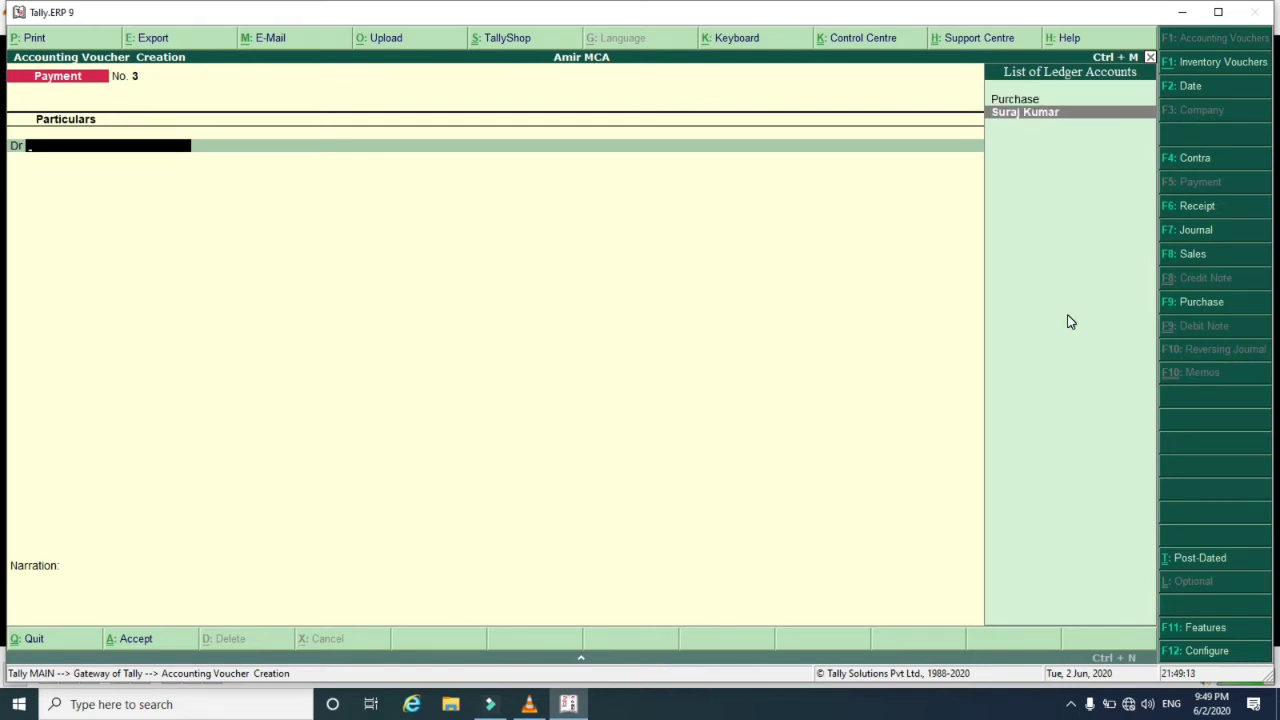
{"action": "key", "text": "Return"}
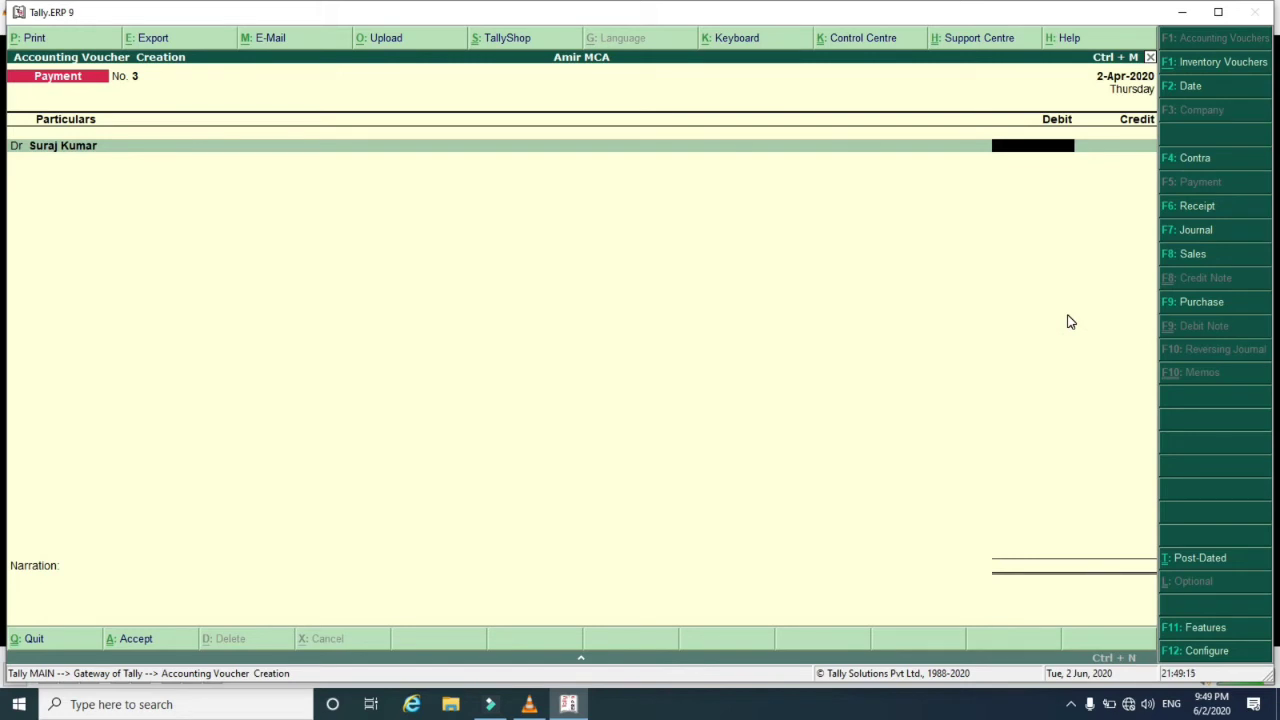
{"action": "type", "text": "6,000"}
{"action": "key", "text": "Return"}
Allocate the 6,000 payment as Agst Ref to bill 102, credit Cash, and save the voucher without a narration.
{"action": "key", "text": "Return"}
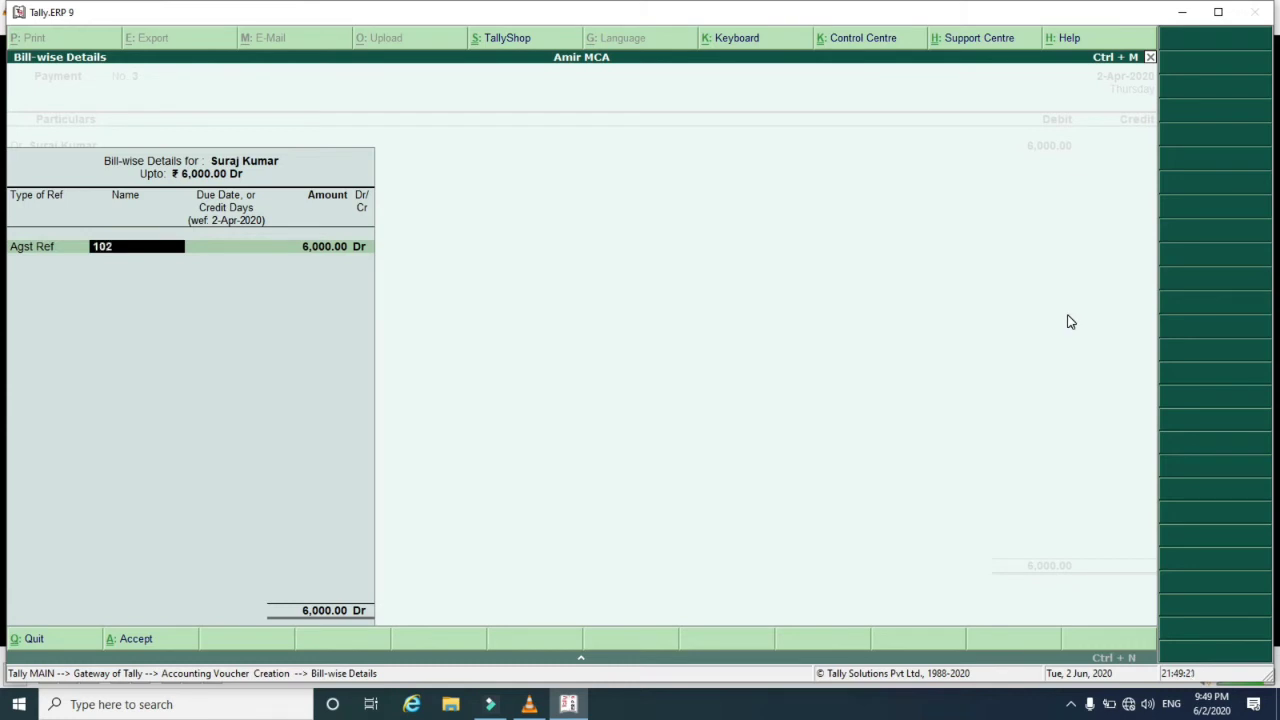
{"action": "key", "text": "Return"}
{"action": "key", "text": "Return"}
{"action": "key", "text": "Return"}
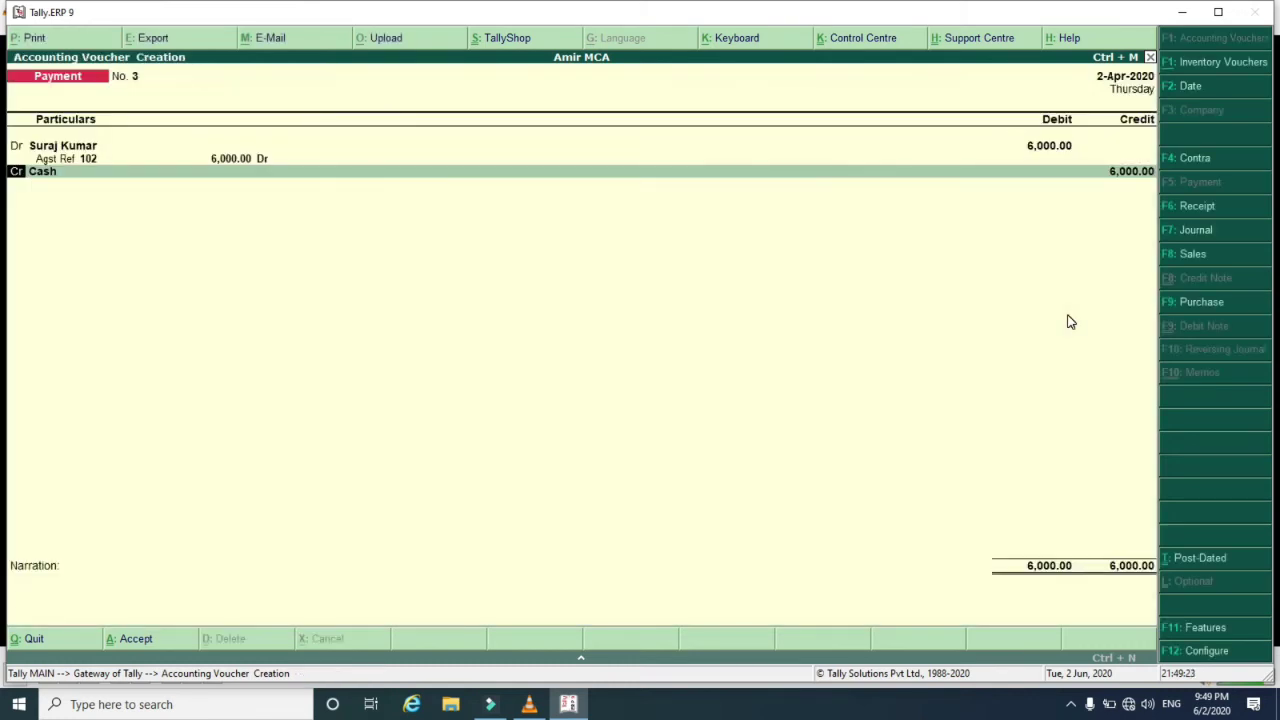
{"action": "key", "text": "Return"}
{"action": "key", "text": "Return"}
{"action": "key", "text": "Return"}
{"action": "key", "text": "Return"}
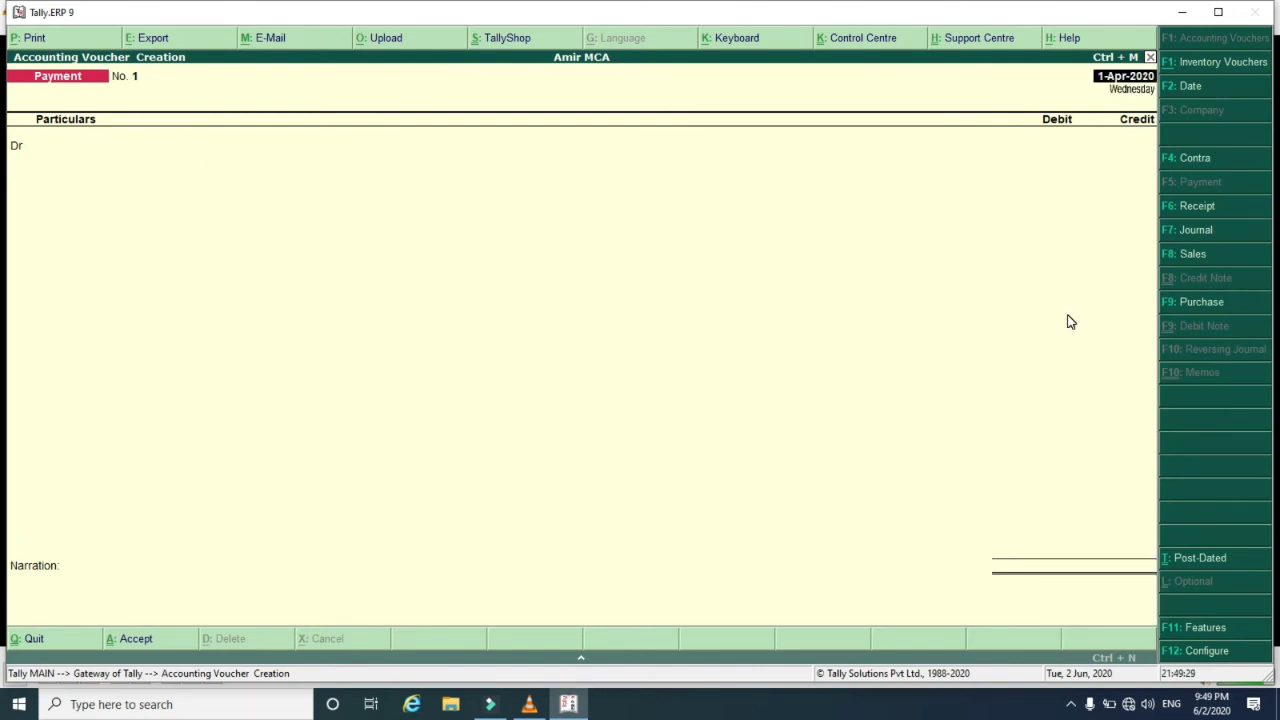
Quit voucher creation and display the outstanding Payables report under Statements of Accounts to examine the supplier's remaining balance.
{"action": "key", "text": "Escape"}
{"action": "key", "text": "Return"}
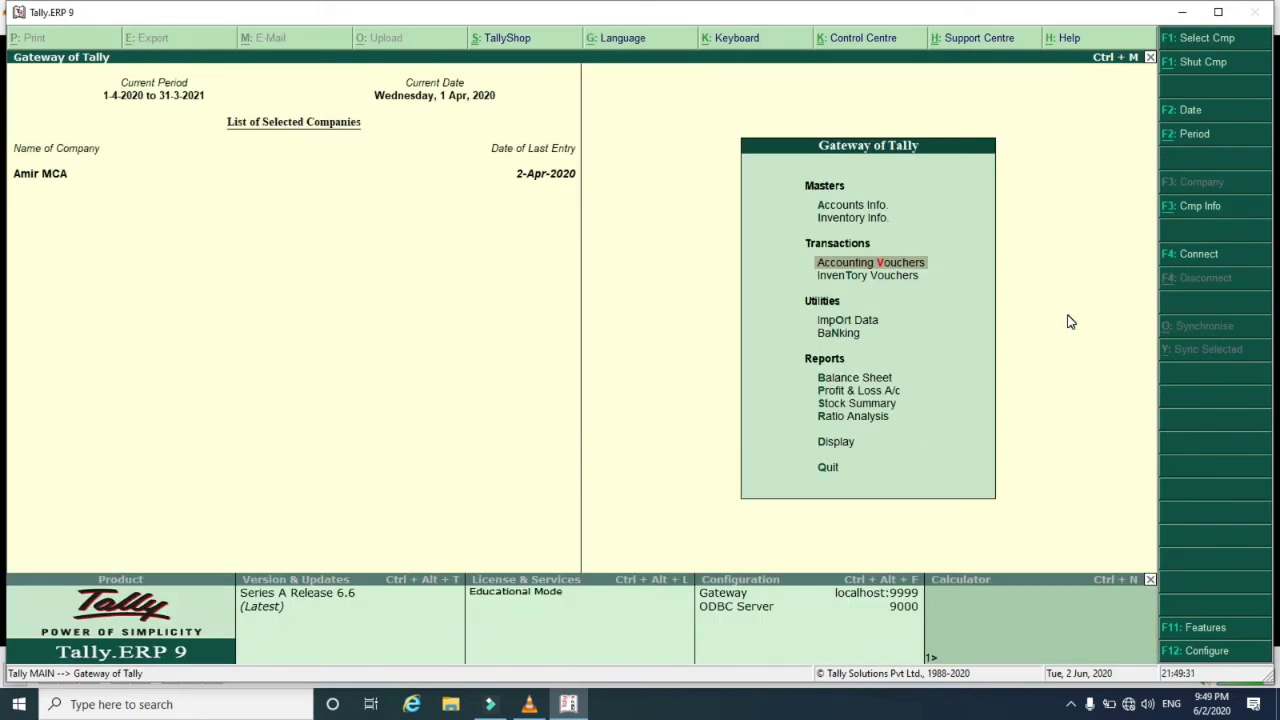
{"action": "key", "text": "Down"}
{"action": "key", "text": "Down"}
{"action": "key", "text": "Down"}
{"action": "key", "text": "Down"}
{"action": "key", "text": "Down"}
{"action": "key", "text": "Down"}
{"action": "key", "text": "Down"}
{"action": "key", "text": "Down"}
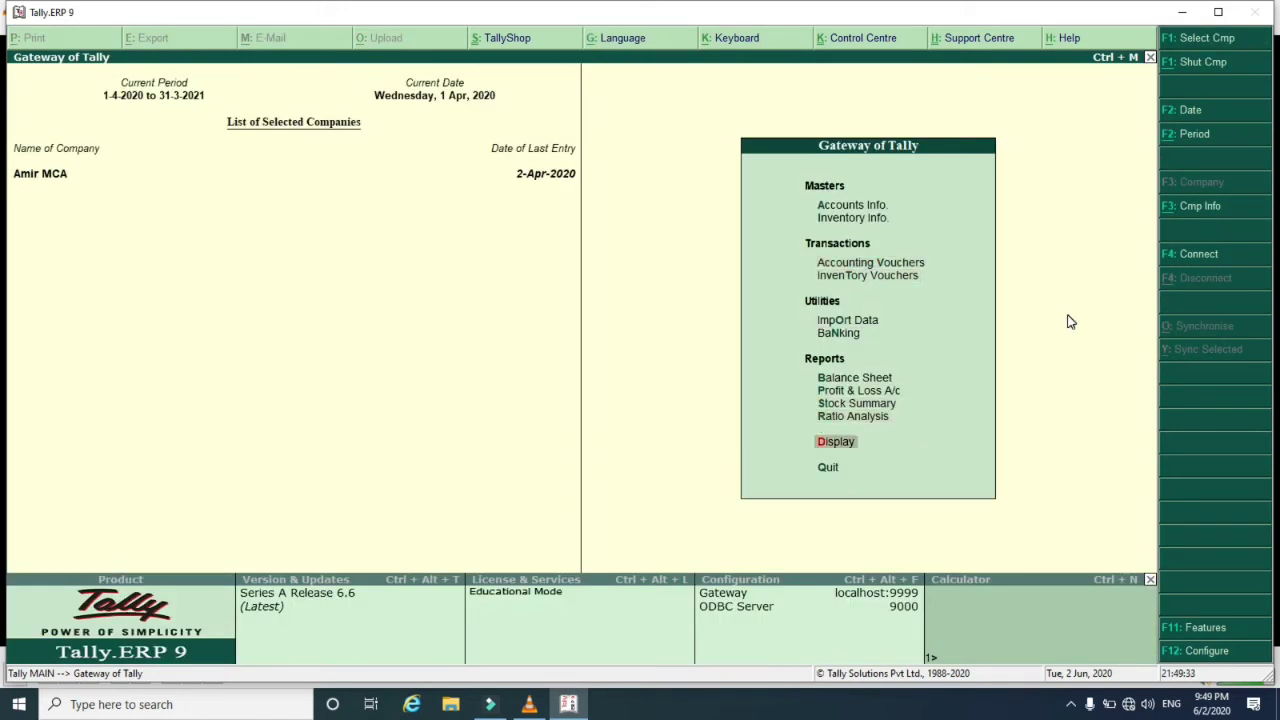
{"action": "key", "text": "Return"}
{"action": "key", "text": "Down"}
{"action": "key", "text": "Down"}
{"action": "key", "text": "Down"}
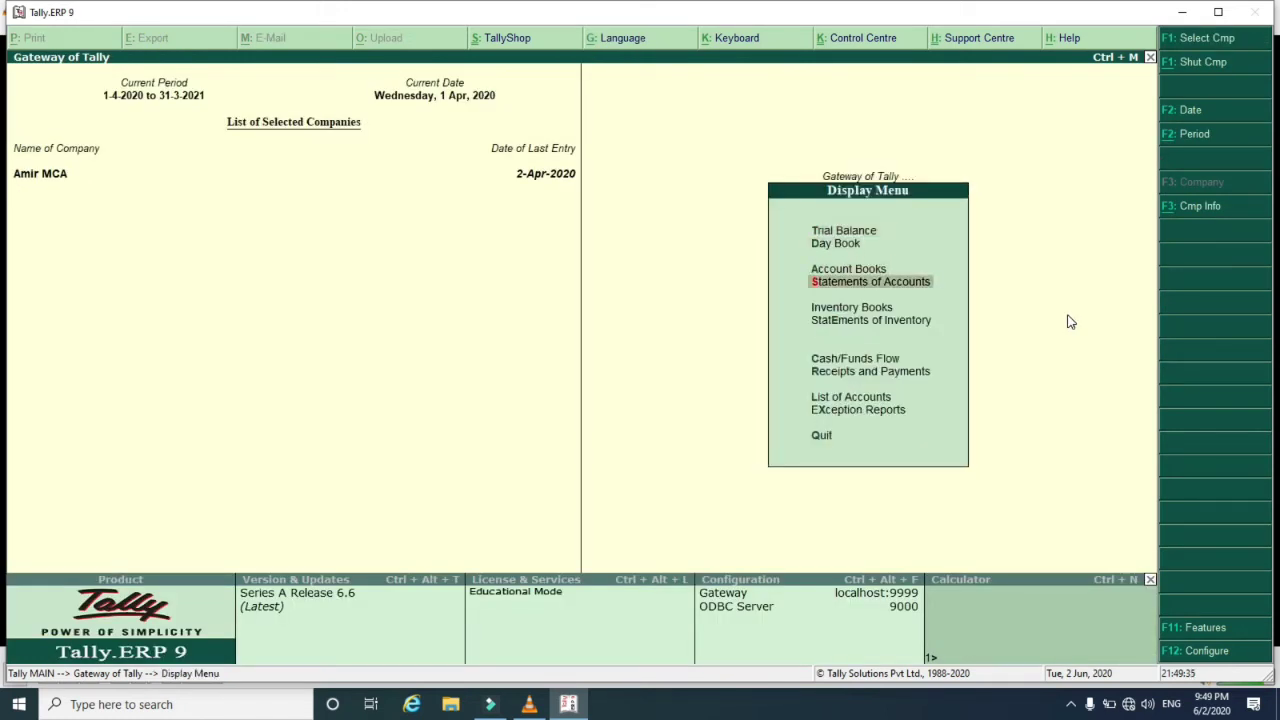
{"action": "key", "text": "Return"}
{"action": "key", "text": "Return"}
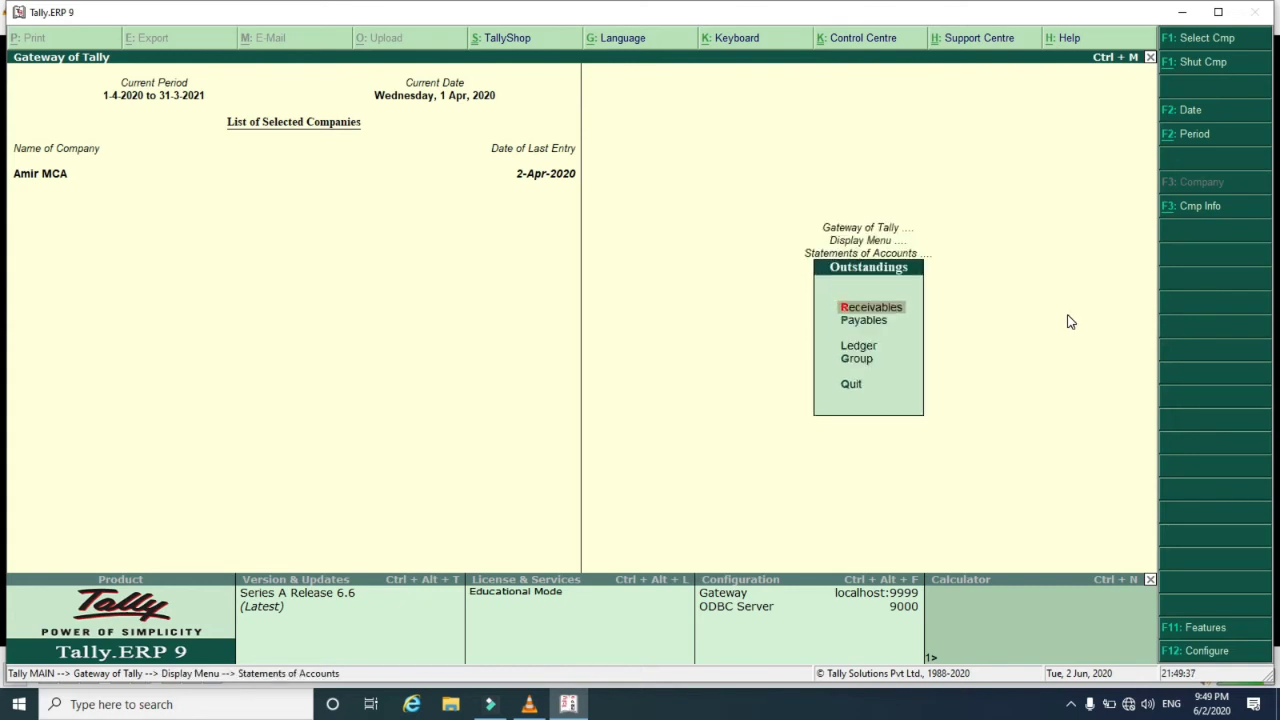
{"action": "key", "text": "Down"}
{"action": "key", "text": "Return"}
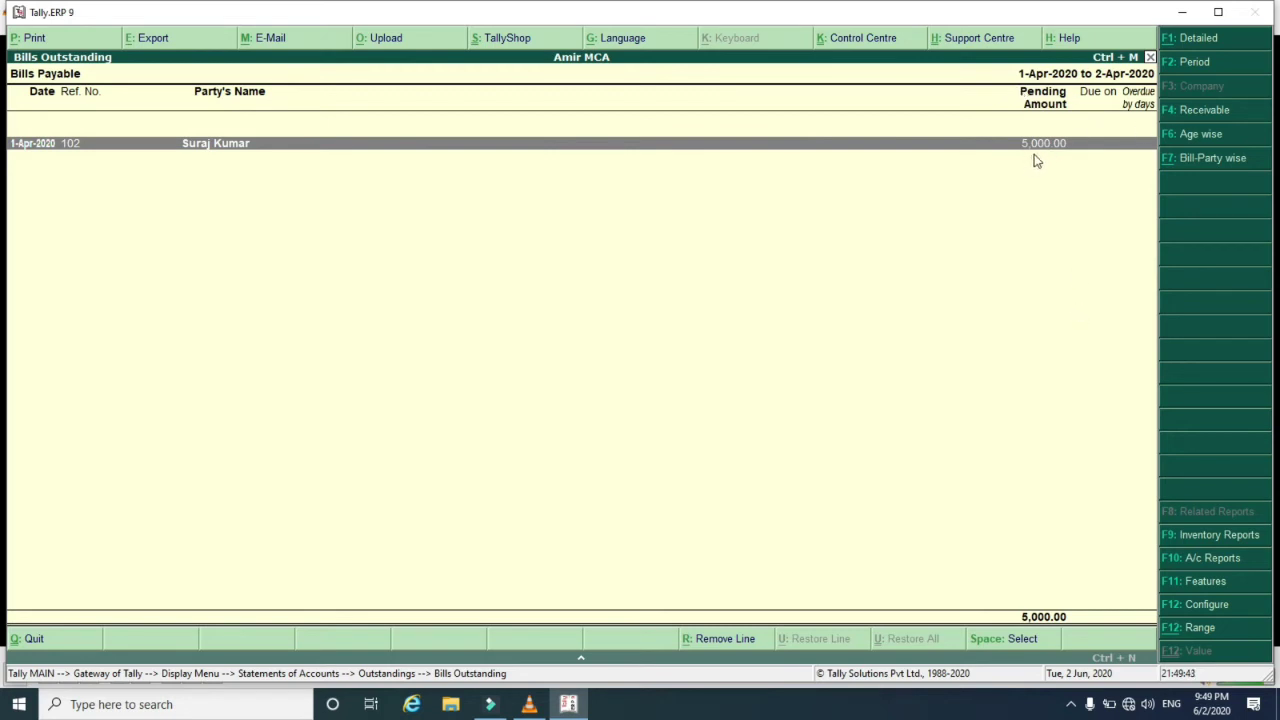
Expand bill 102 in Bills Payable to examine its purchase and payment entries, and return to the Gateway of Tally.
{"action": "key", "text": "shift+Return"}
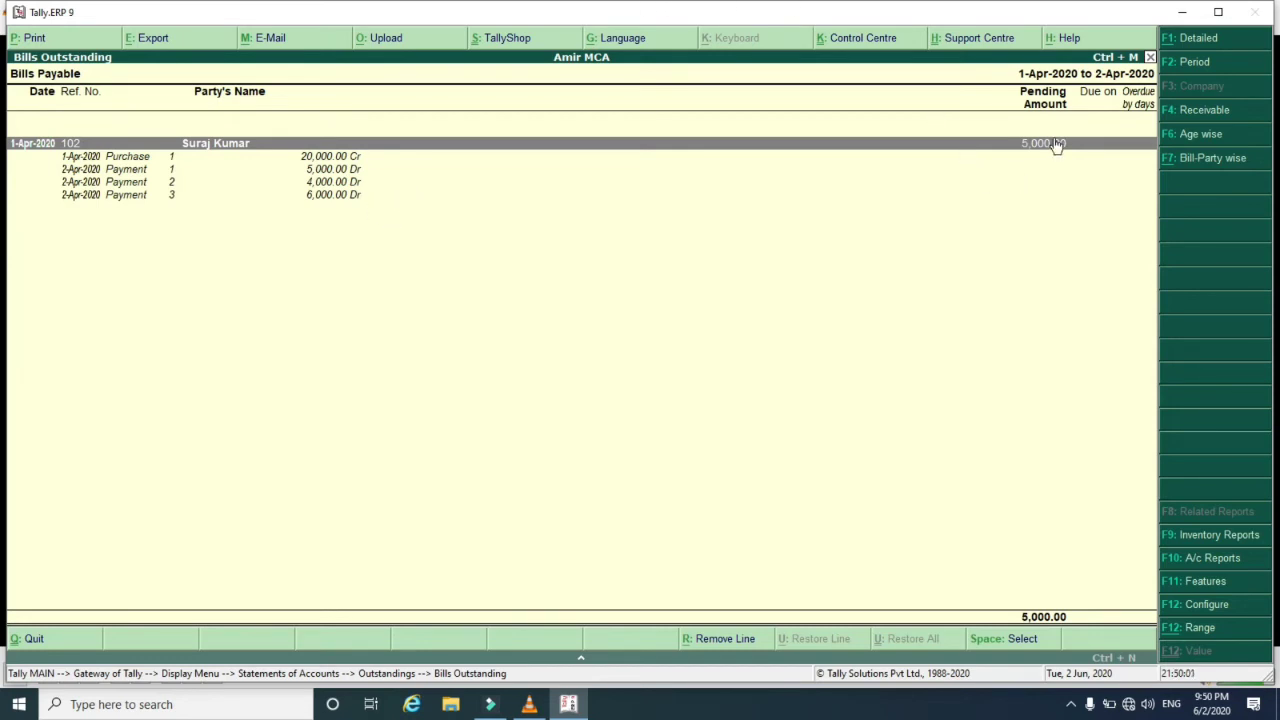
{"action": "key", "text": "Escape"}
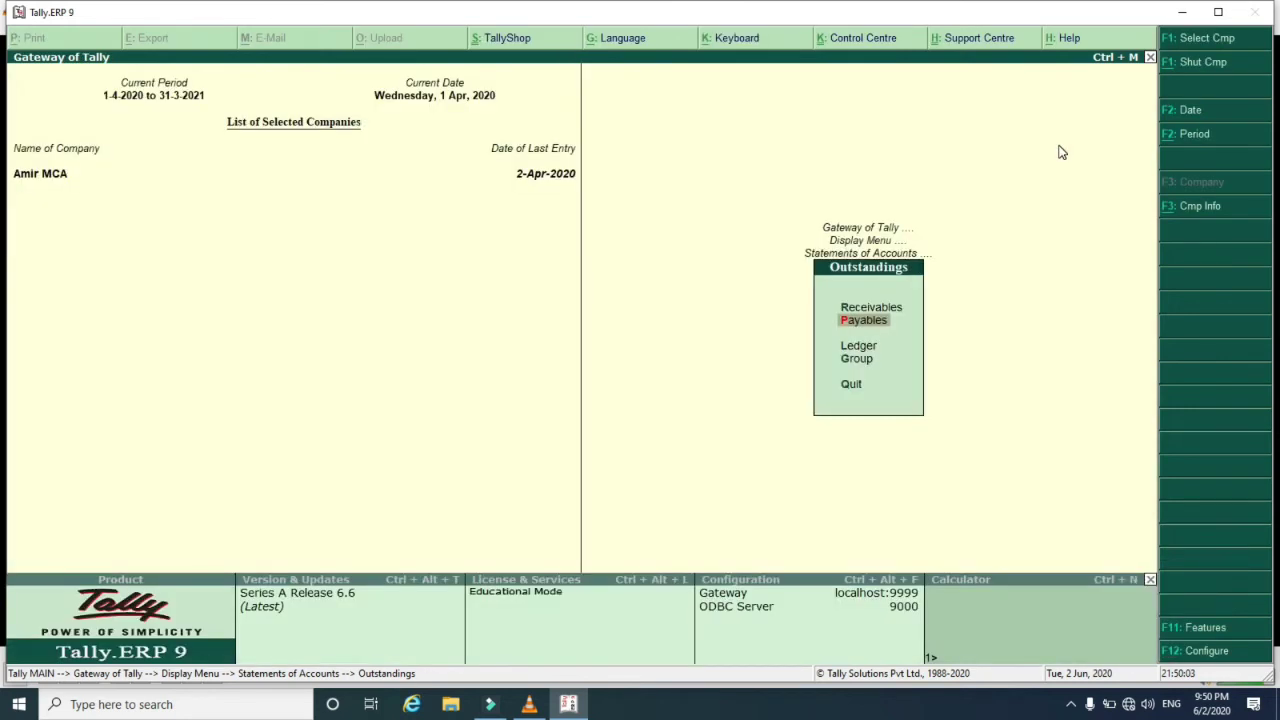
{"action": "key", "text": "Escape"}
{"action": "key", "text": "Escape"}
{"action": "key", "text": "Escape"}
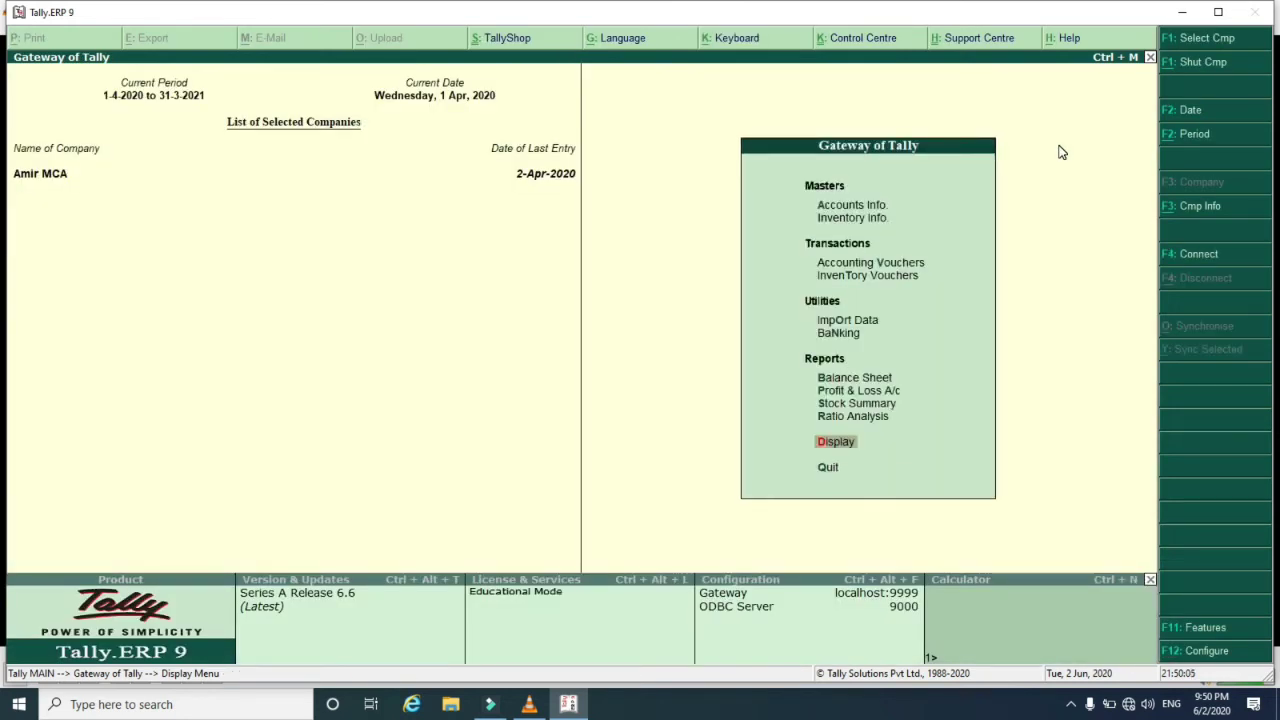
Open Accounting Vouchers from the Gateway of Tally and start a fourth Payment voucher dated 2/4/2020.
{"action": "key", "text": "Down"}
{"action": "key", "text": "Down"}
{"action": "key", "text": "Down"}
{"action": "key", "text": "Down"}
{"action": "key", "text": "Return"}
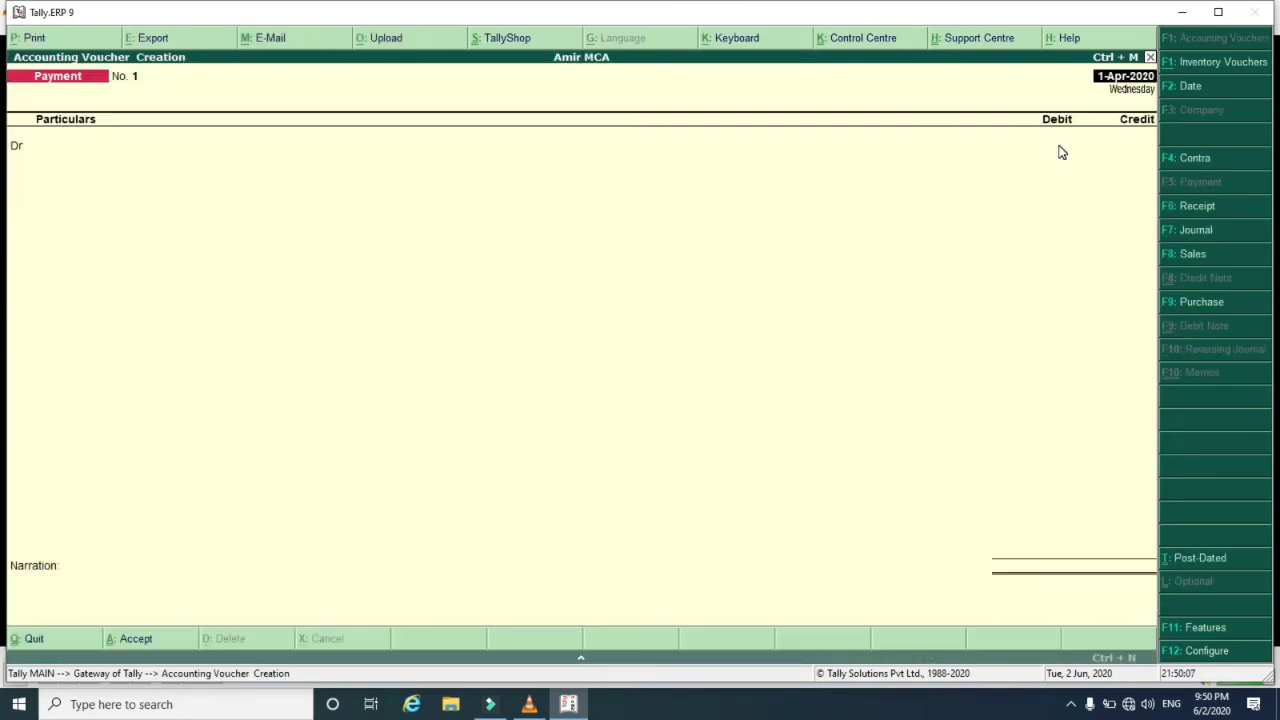
{"action": "type", "text": "2/4/2"}
{"action": "type", "text": "20"}
{"action": "key", "text": "Return"}
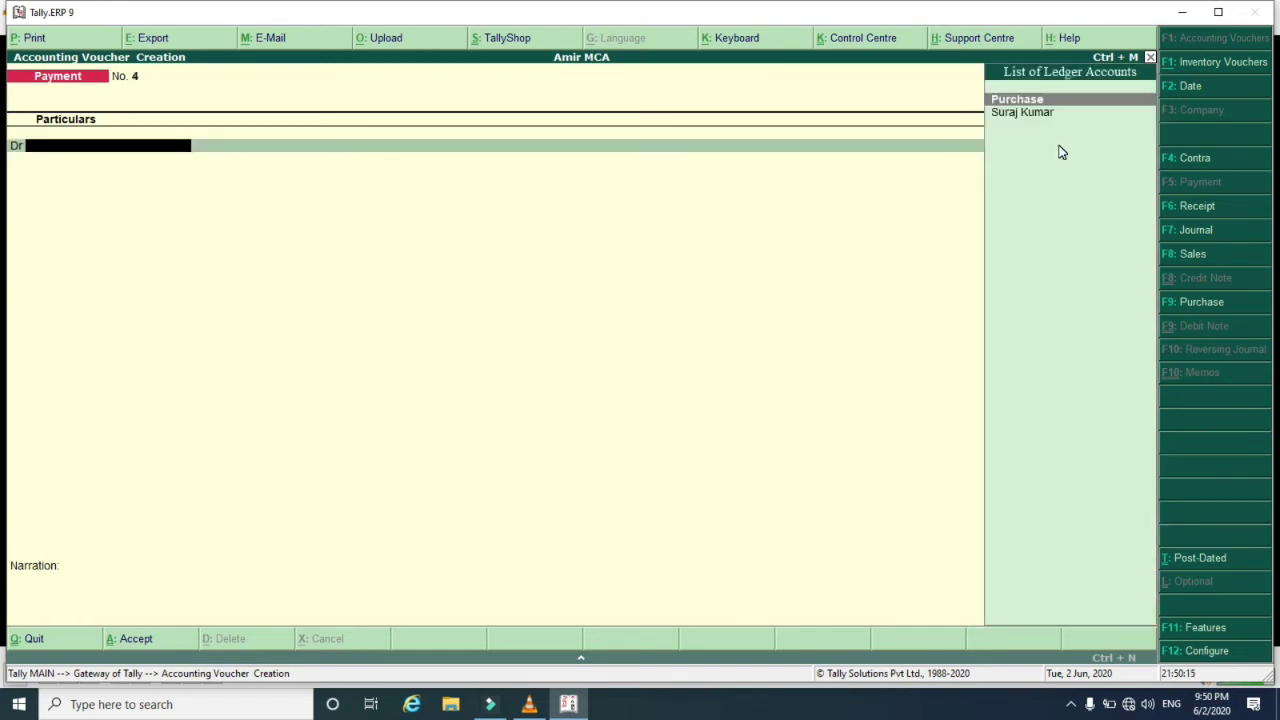
Debit the supplier 5,000 in the Payment voucher and allocate it as Agst Ref to bill 102.
{"action": "key", "text": "Down"}
{"action": "key", "text": "Return"}
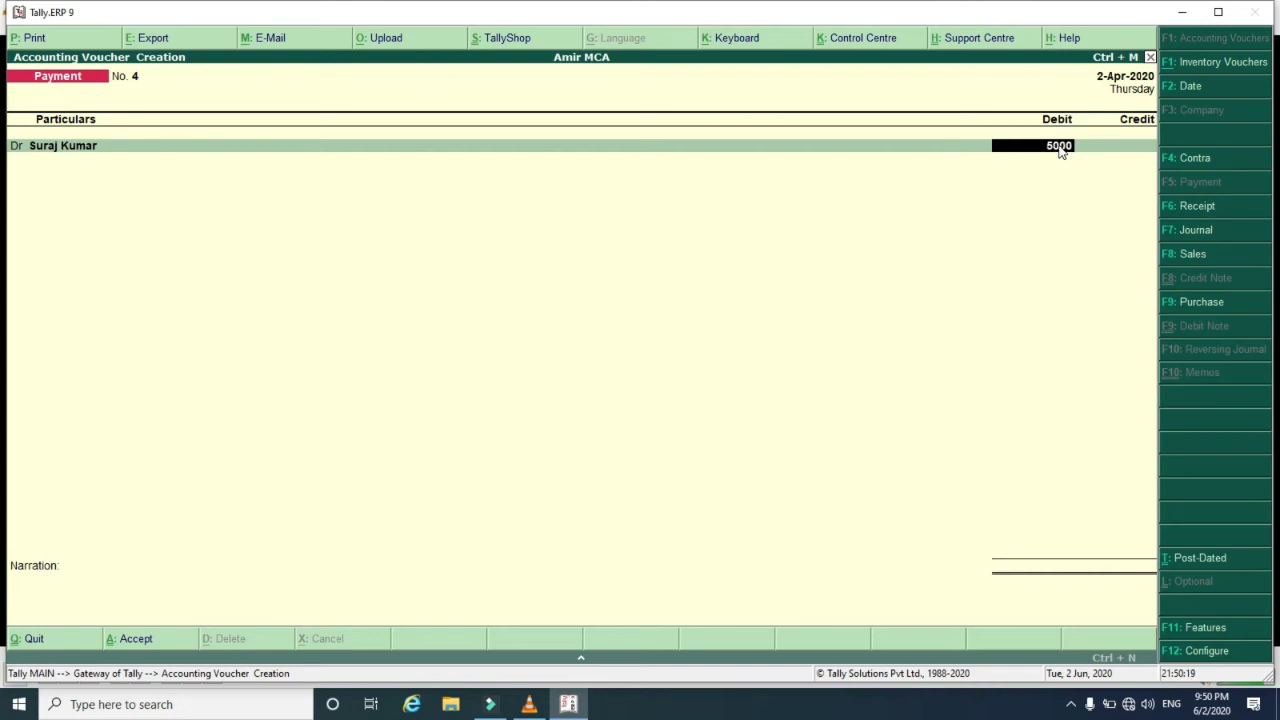
{"action": "key", "text": "Return"}
{"action": "key", "text": "Return"}
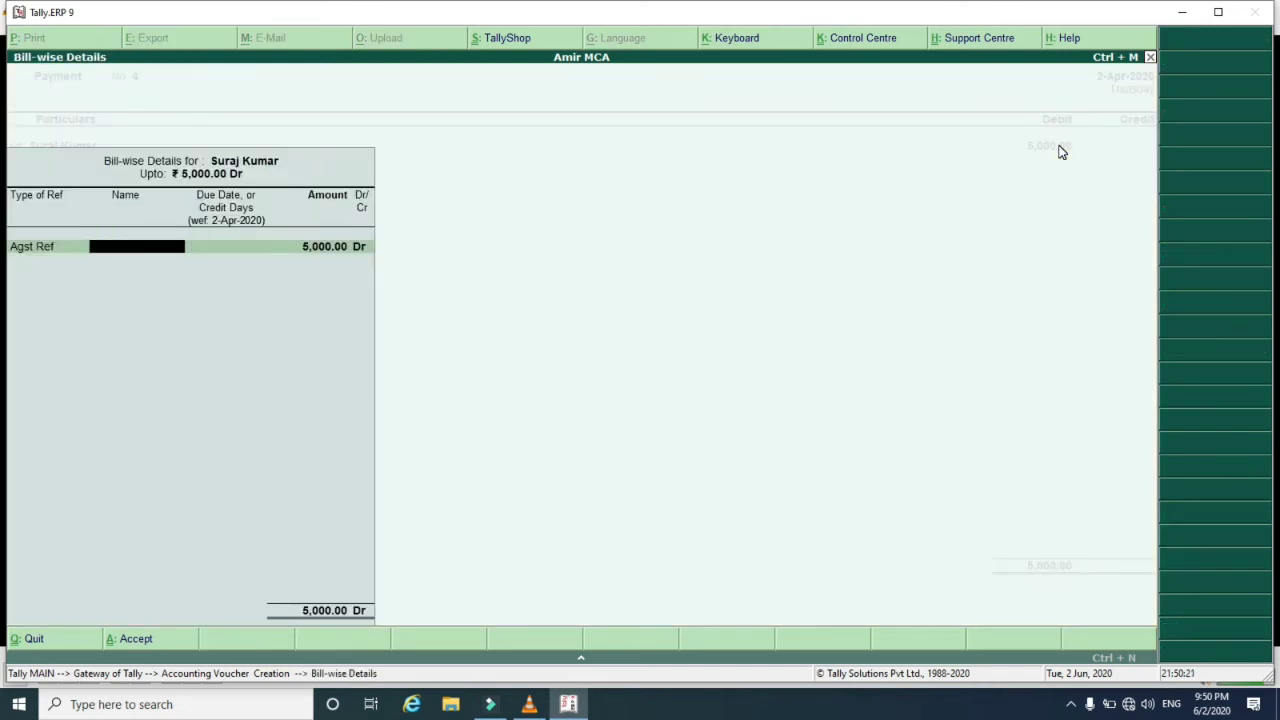
{"action": "type", "text": "10"}
{"action": "key", "text": "Return"}
{"action": "key", "text": "Return"}
{"action": "key", "text": "Return"}
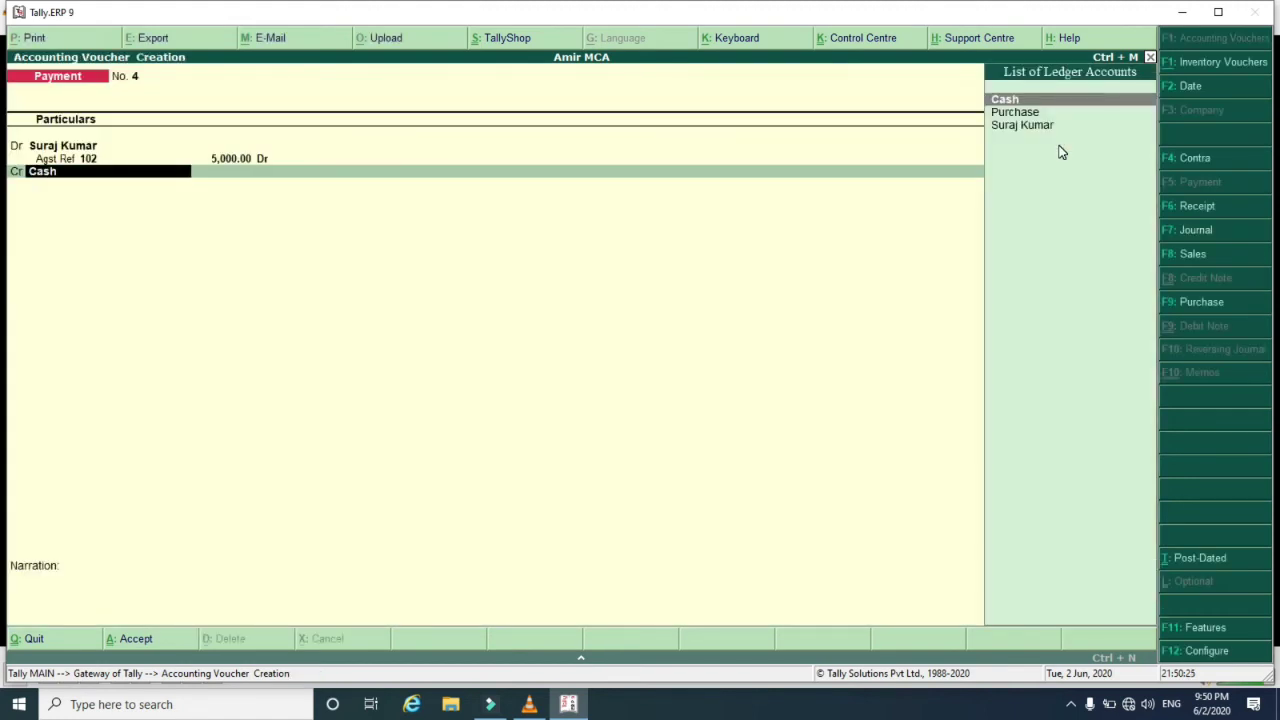
Credit Cash with the full 5,000 and save the Payment voucher without a narration.
{"action": "key", "text": "Return"}
{"action": "key", "text": "Return"}
{"action": "key", "text": "Return"}
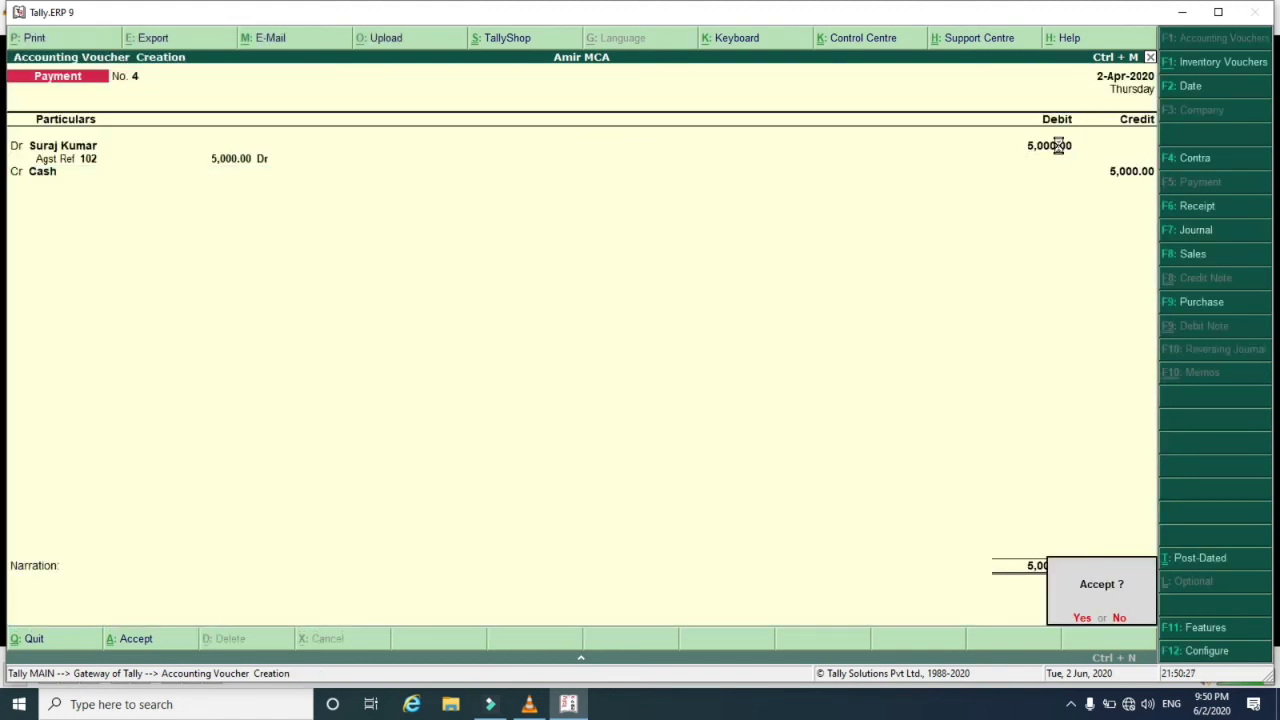
{"action": "key", "text": "Return"}
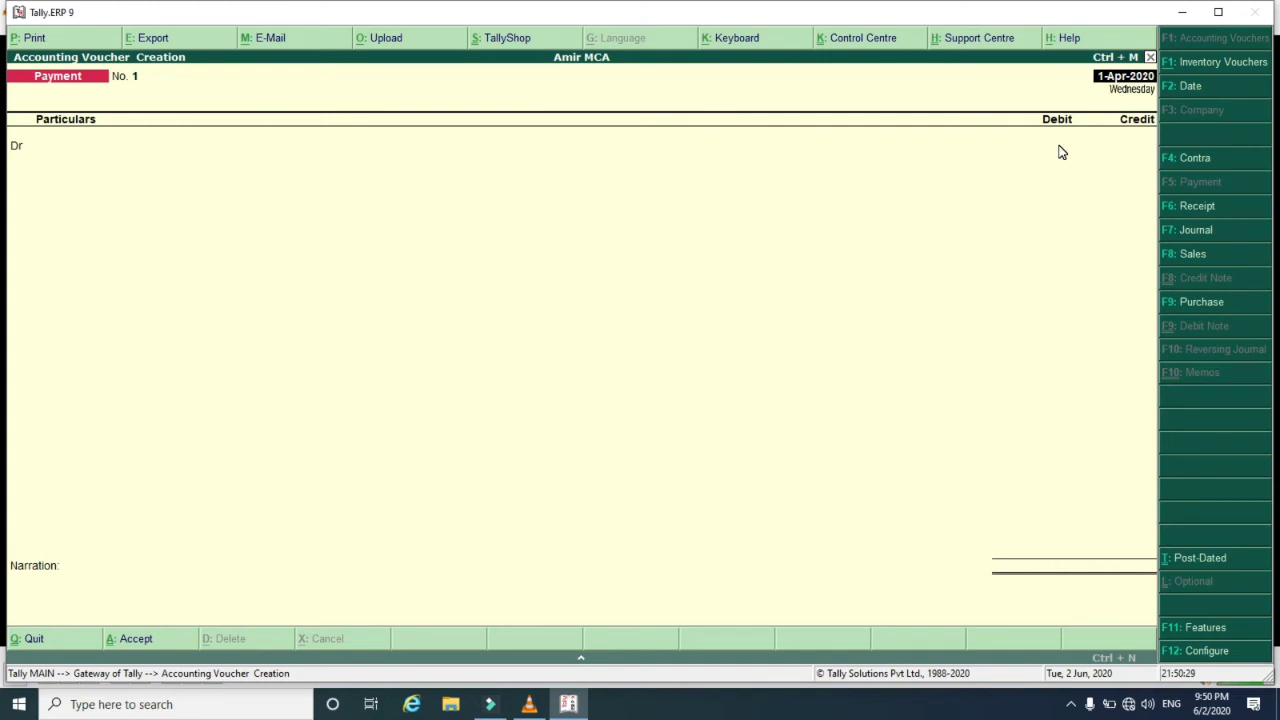
Quit voucher creation and display the outstanding Payables report under Statements of Accounts to check for pending bills.
{"action": "key", "text": "Escape"}
{"action": "key", "text": "Return"}
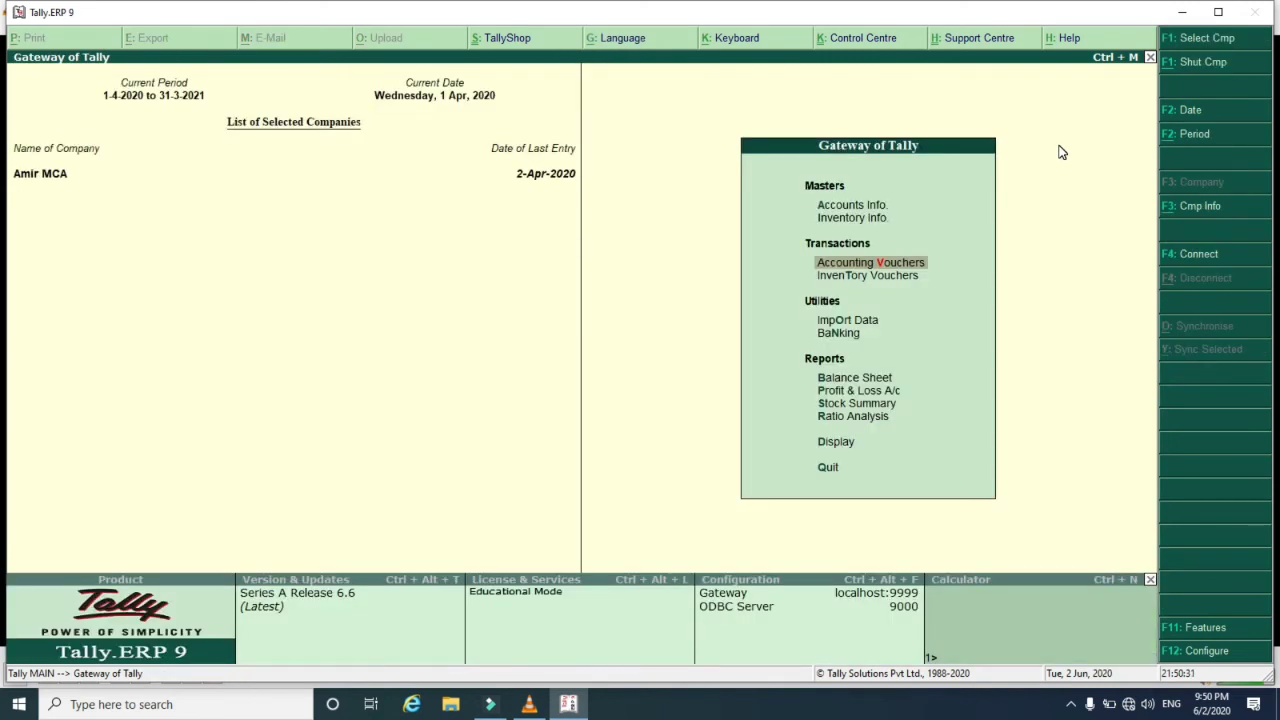
{"action": "key", "text": "Down"}
{"action": "key", "text": "Down"}
{"action": "key", "text": "Down"}
{"action": "key", "text": "Down"}
{"action": "key", "text": "Down"}
{"action": "key", "text": "Down"}
{"action": "key", "text": "Down"}
{"action": "key", "text": "Down"}
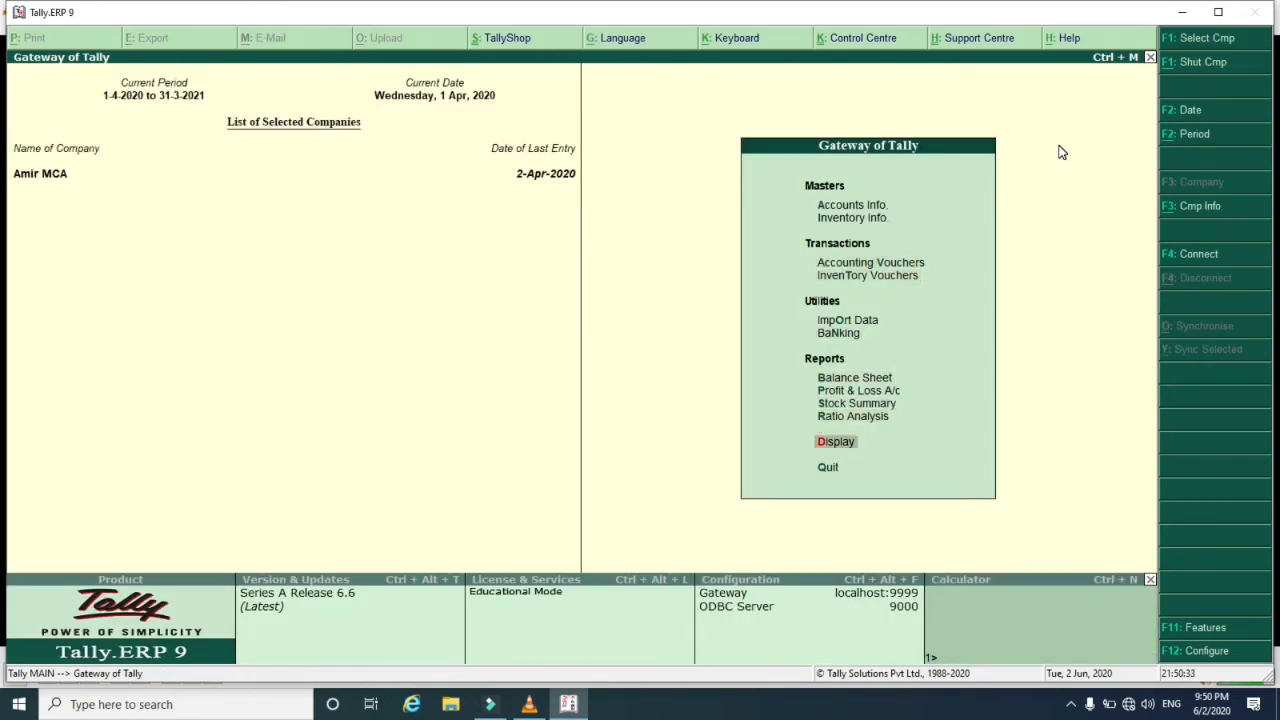
{"action": "key", "text": "Return"}
{"action": "key", "text": "Down"}
{"action": "key", "text": "Down"}
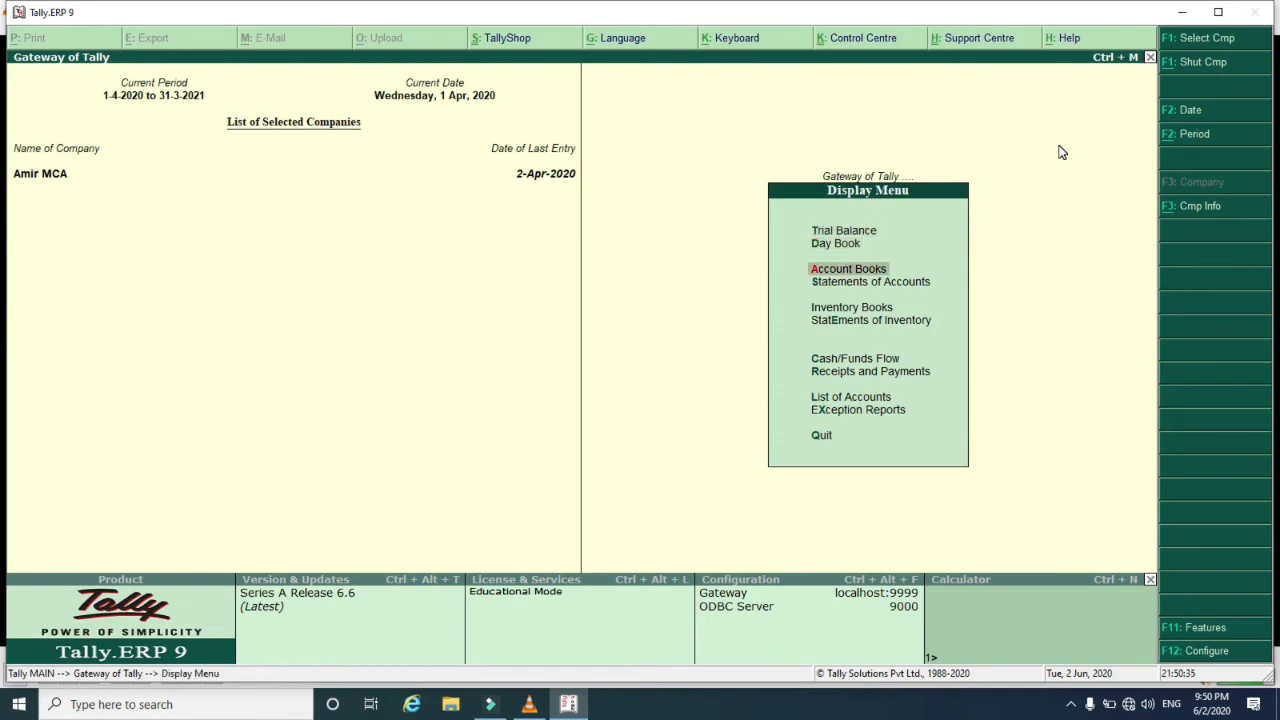
{"action": "key", "text": "Down"}
{"action": "key", "text": "Return"}
{"action": "key", "text": "Return"}
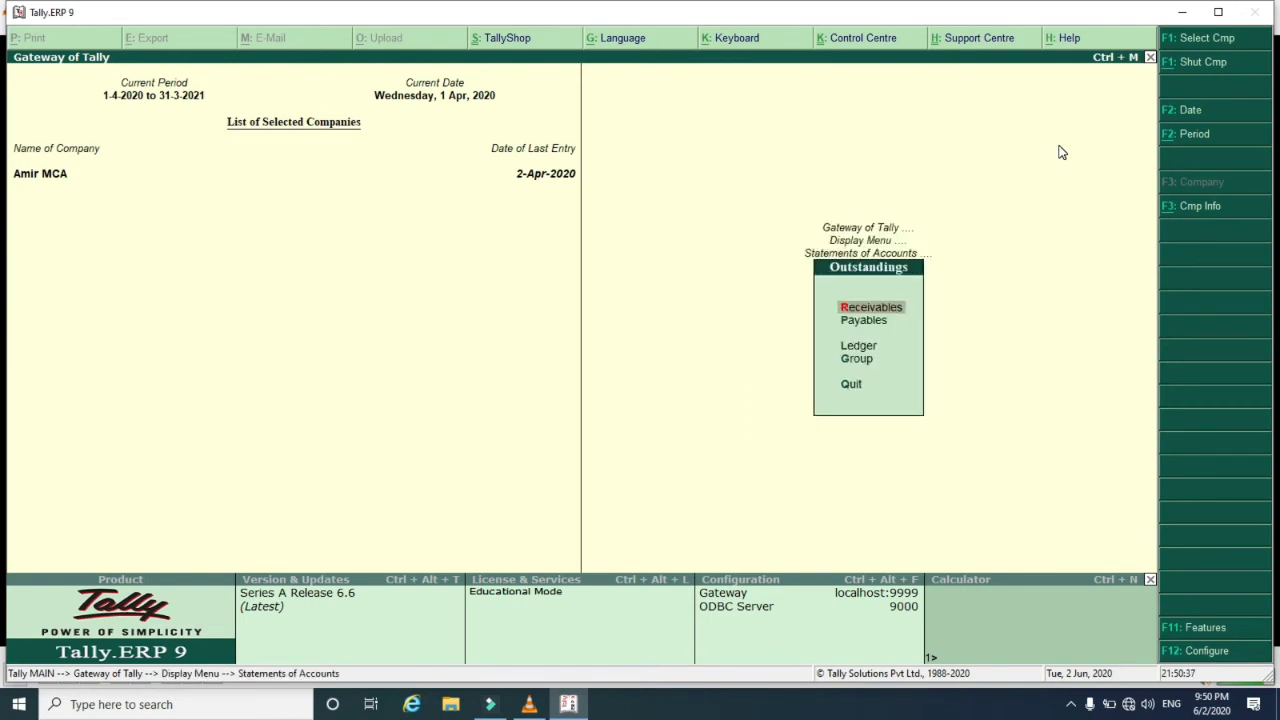
{"action": "key", "text": "Down"}
{"action": "key", "text": "Return"}
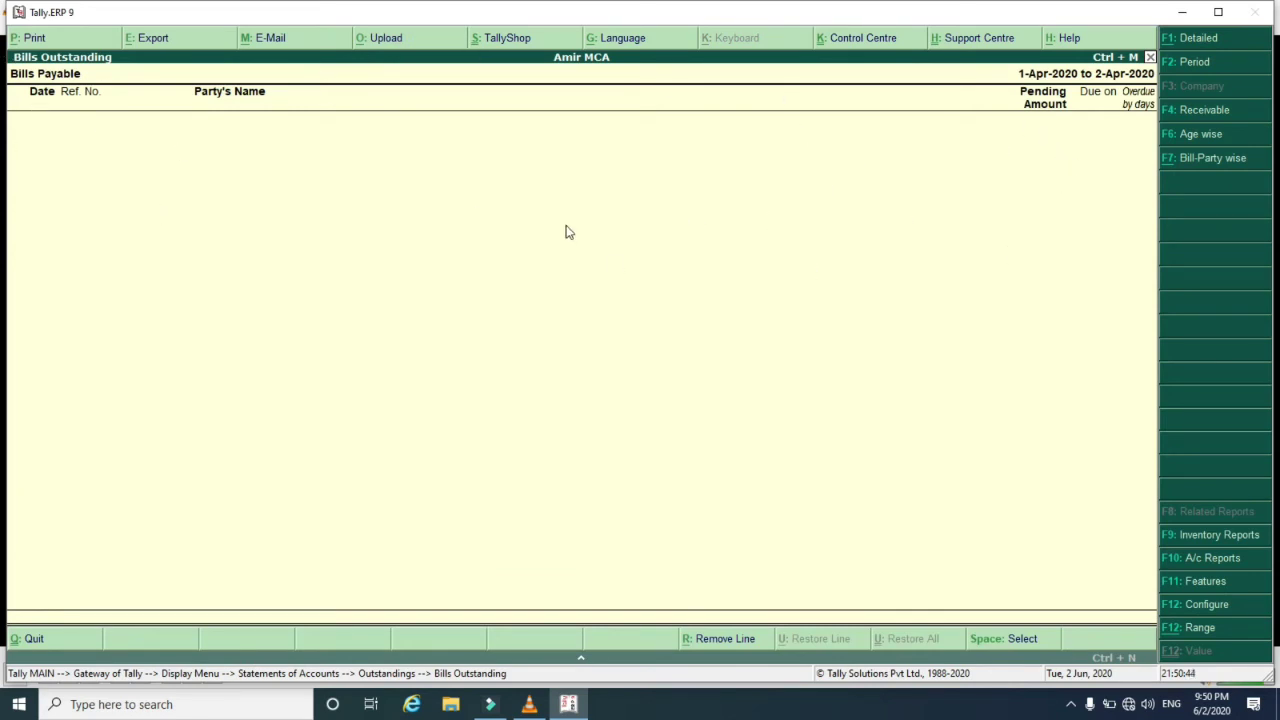
Leave Bills Payable, open the Day Book, and examine the 1-4-2020 Purchase voucher without altering it.
{"action": "key", "text": "Escape"}
{"action": "key", "text": "Escape"}
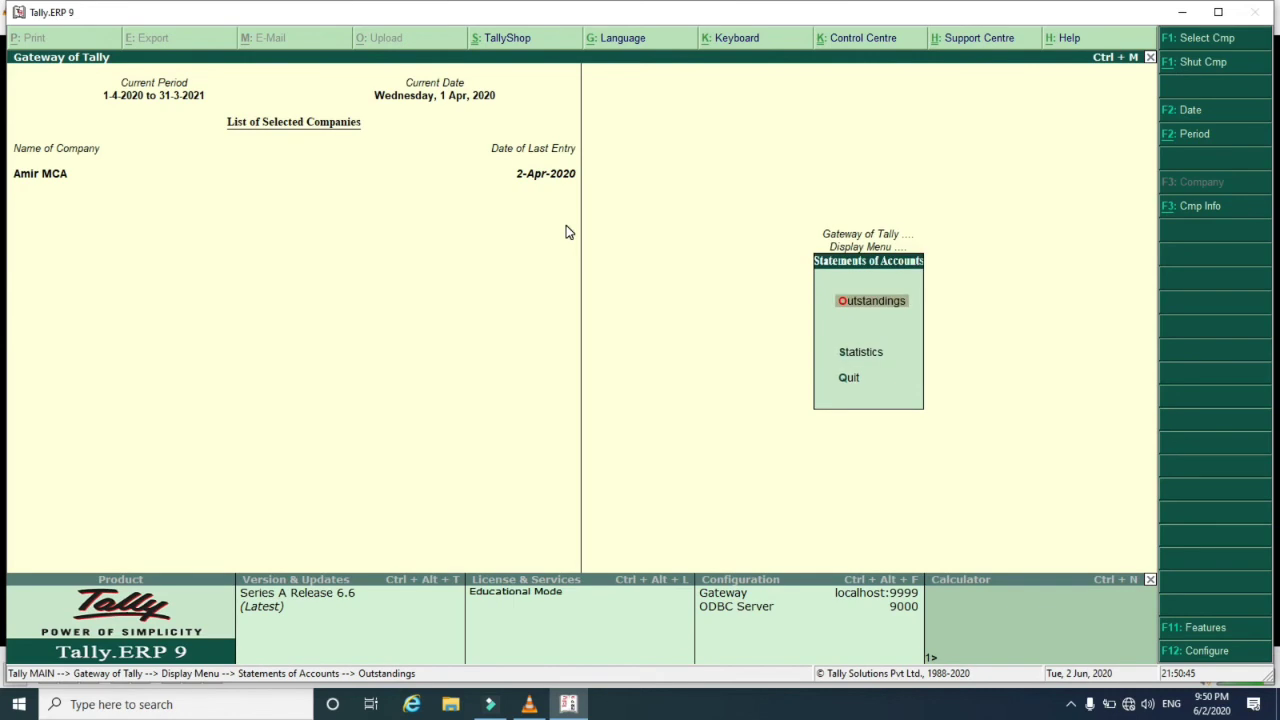
{"action": "key", "text": "Escape"}
{"action": "key", "text": "Up"}
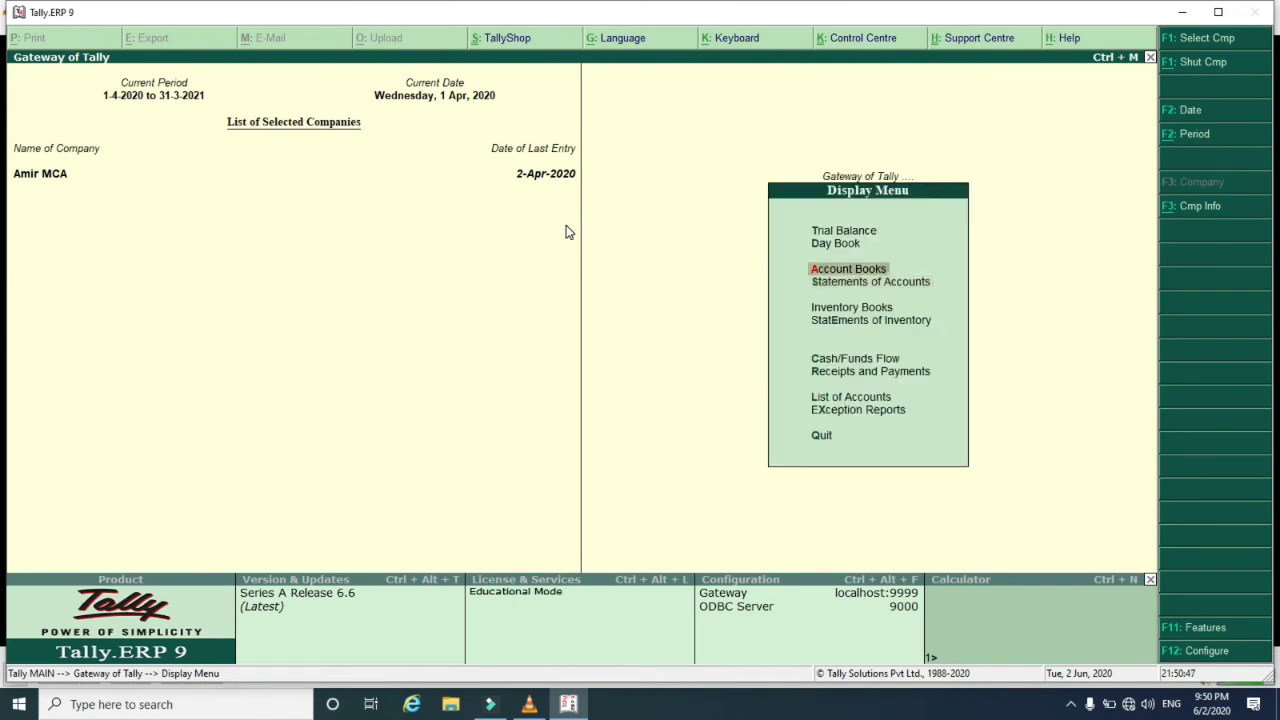
{"action": "key", "text": "Up"}
{"action": "key", "text": "Return"}
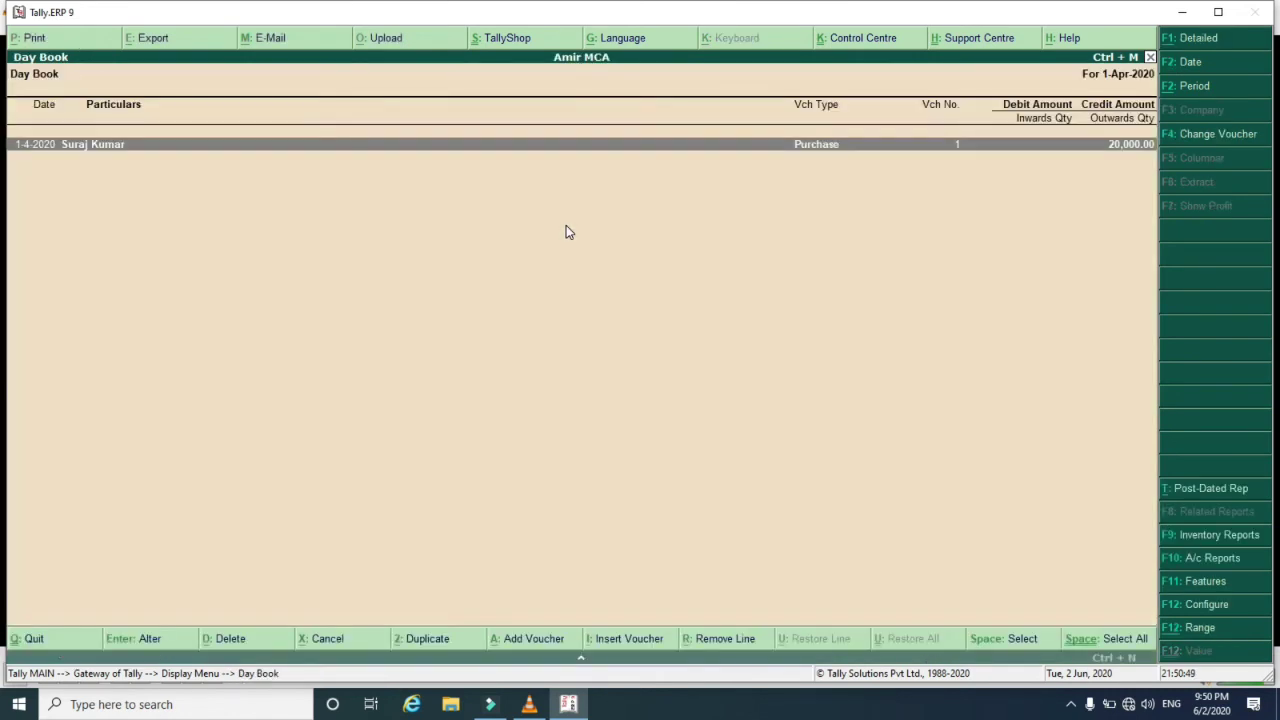
{"action": "key", "text": "Return"}
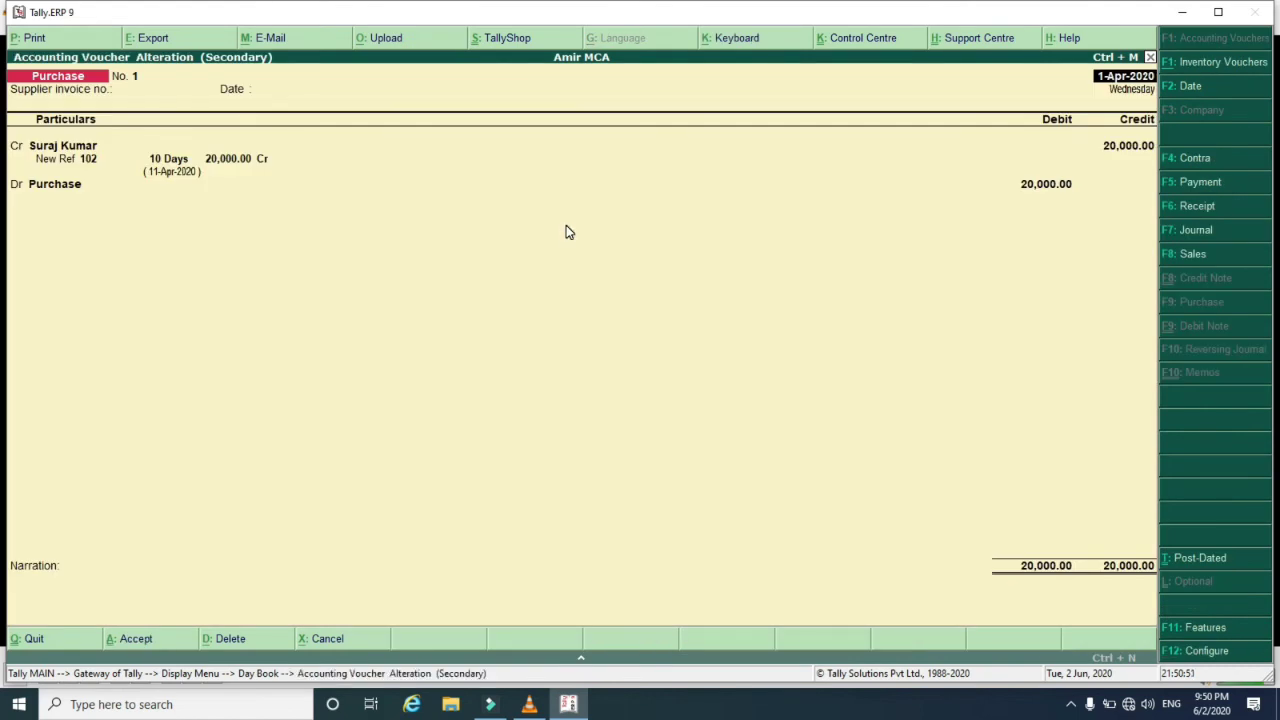
{"action": "key", "text": "Escape"}
{"action": "key", "text": "Return"}
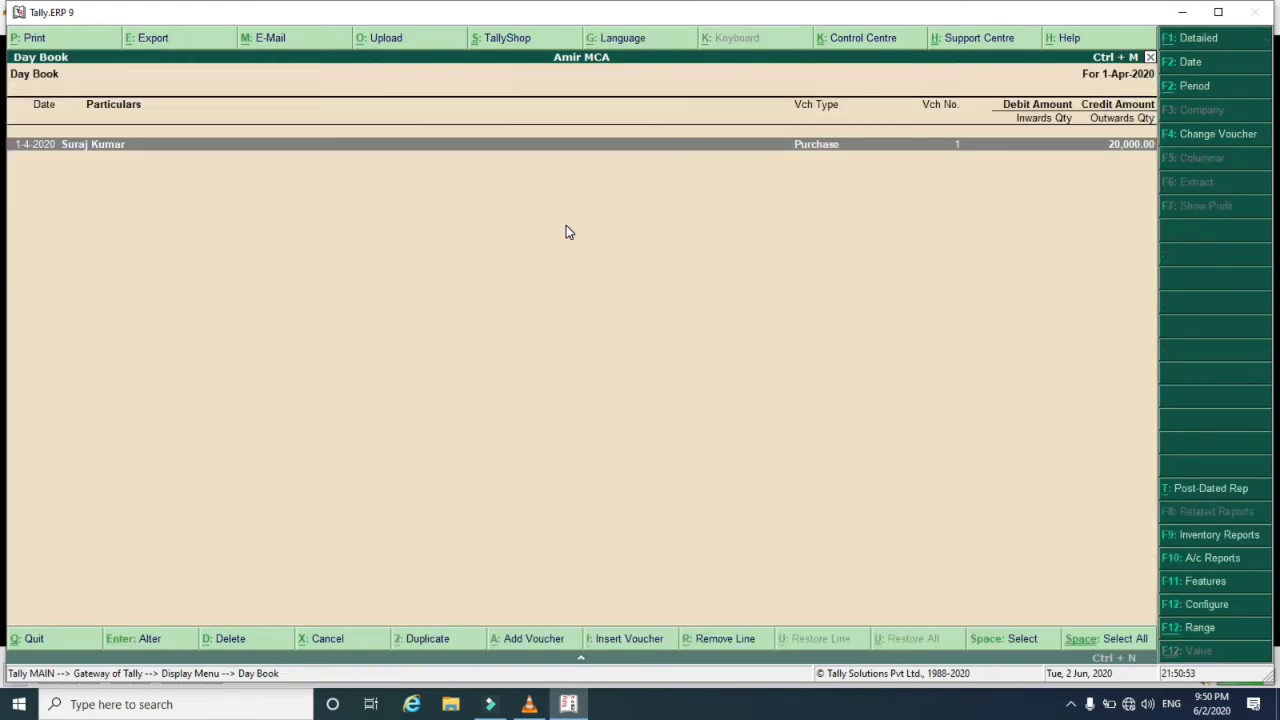
Change the Day Book date to 2/4/2020, review that day's payment vouchers, and return to the Gateway of Tally.
{"action": "left_click", "coordinate": [1185, 63]}
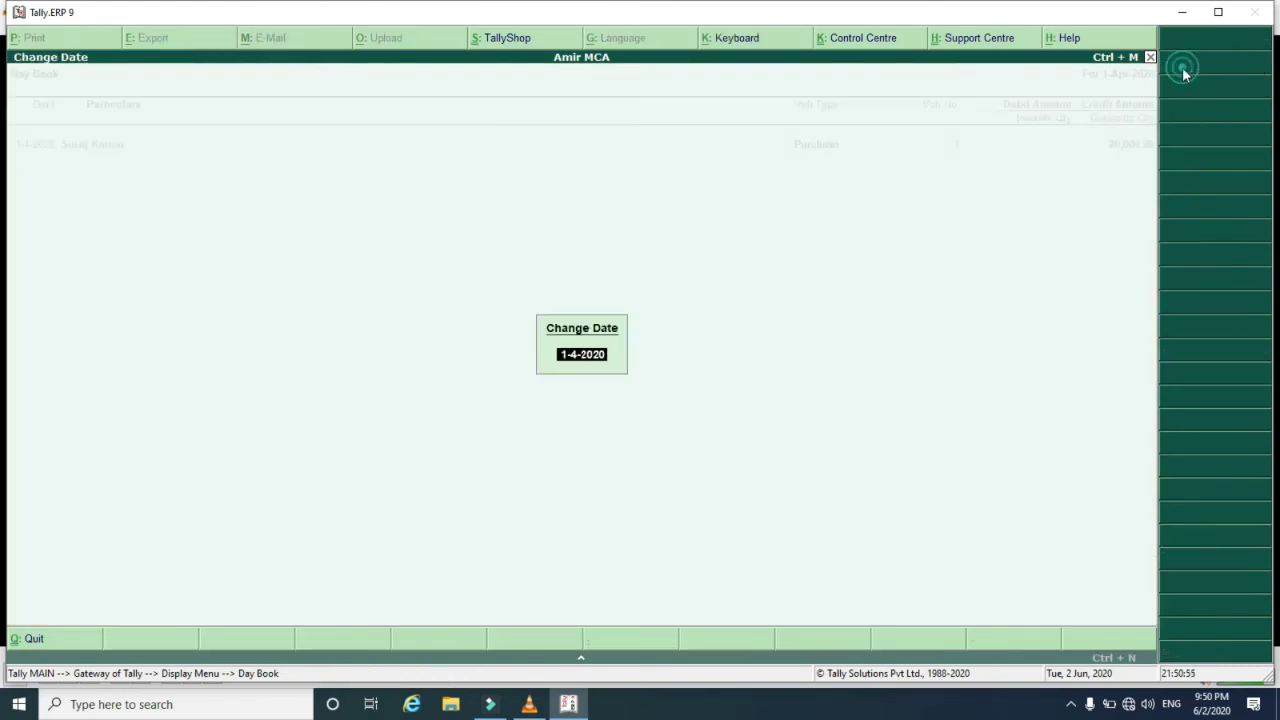
{"action": "type", "text": "2/4/2020"}
{"action": "key", "text": "Return"}
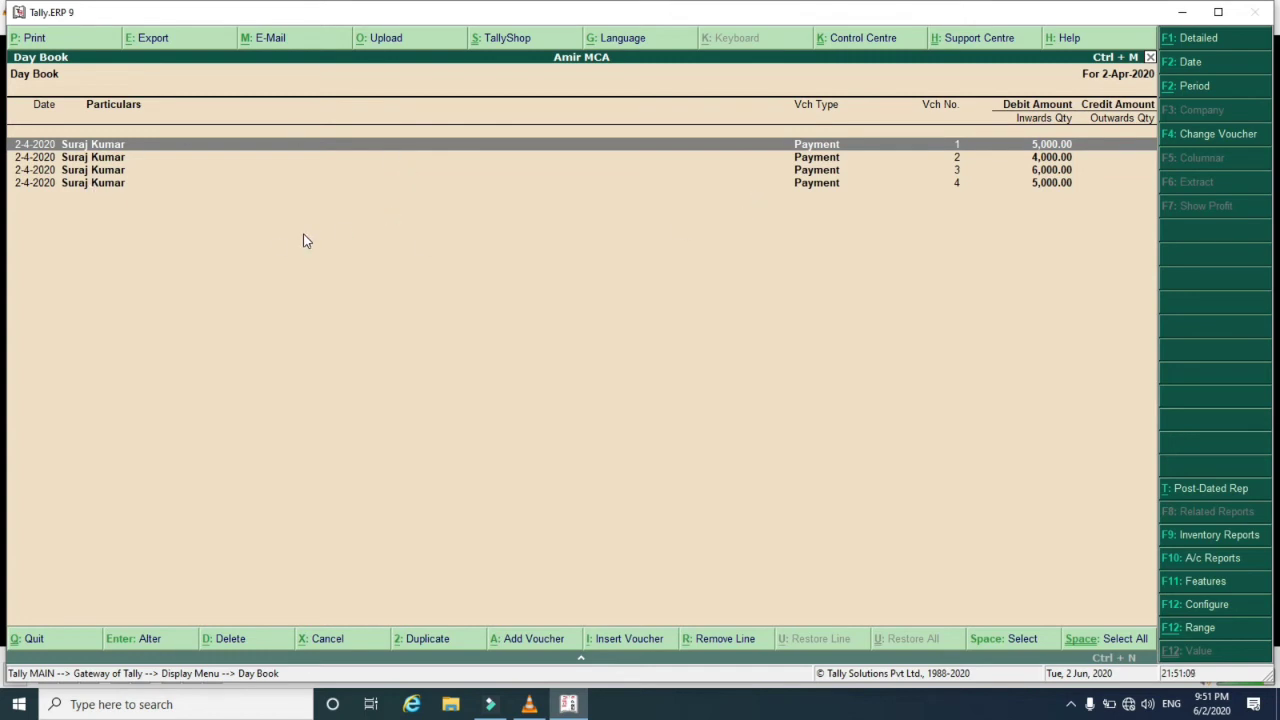
{"action": "key", "text": "Escape"}
{"action": "key", "text": "Escape"}
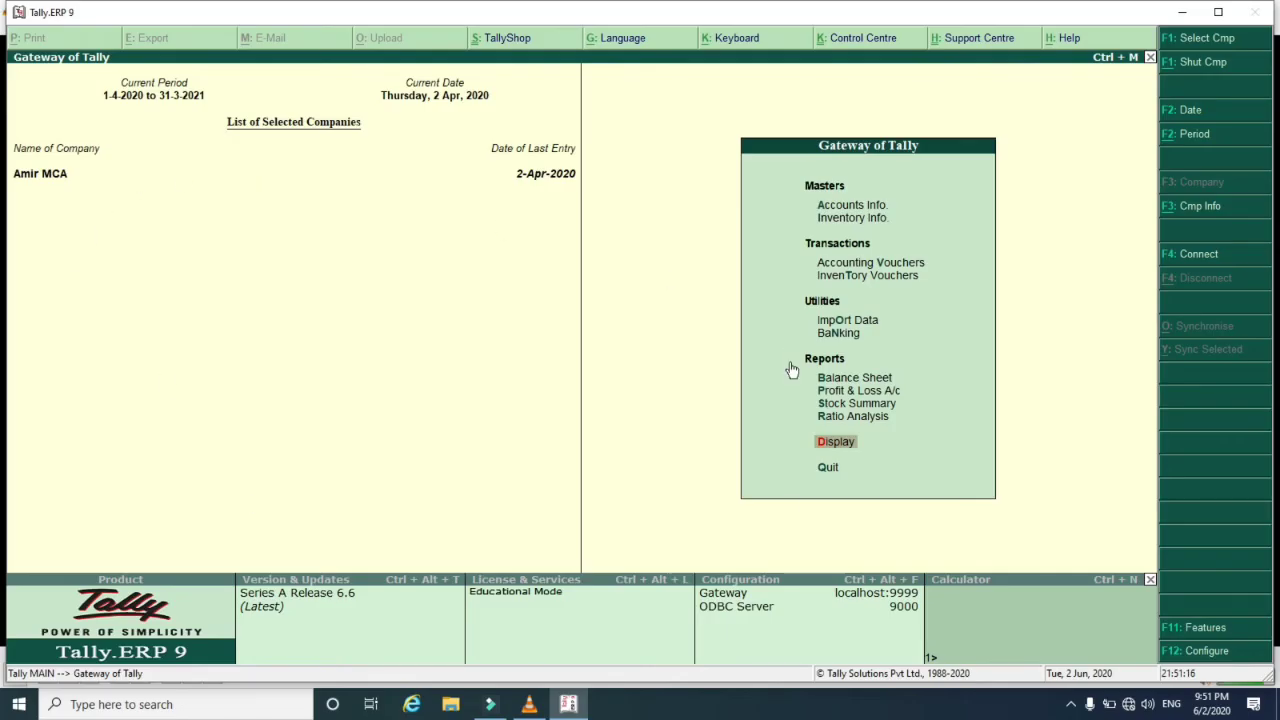
Switch to VLC media player, skip ahead to Example-2 to read its sales and receipt transactions, and switch back to Tally.
{"action": "left_click", "coordinate": [556, 706]}
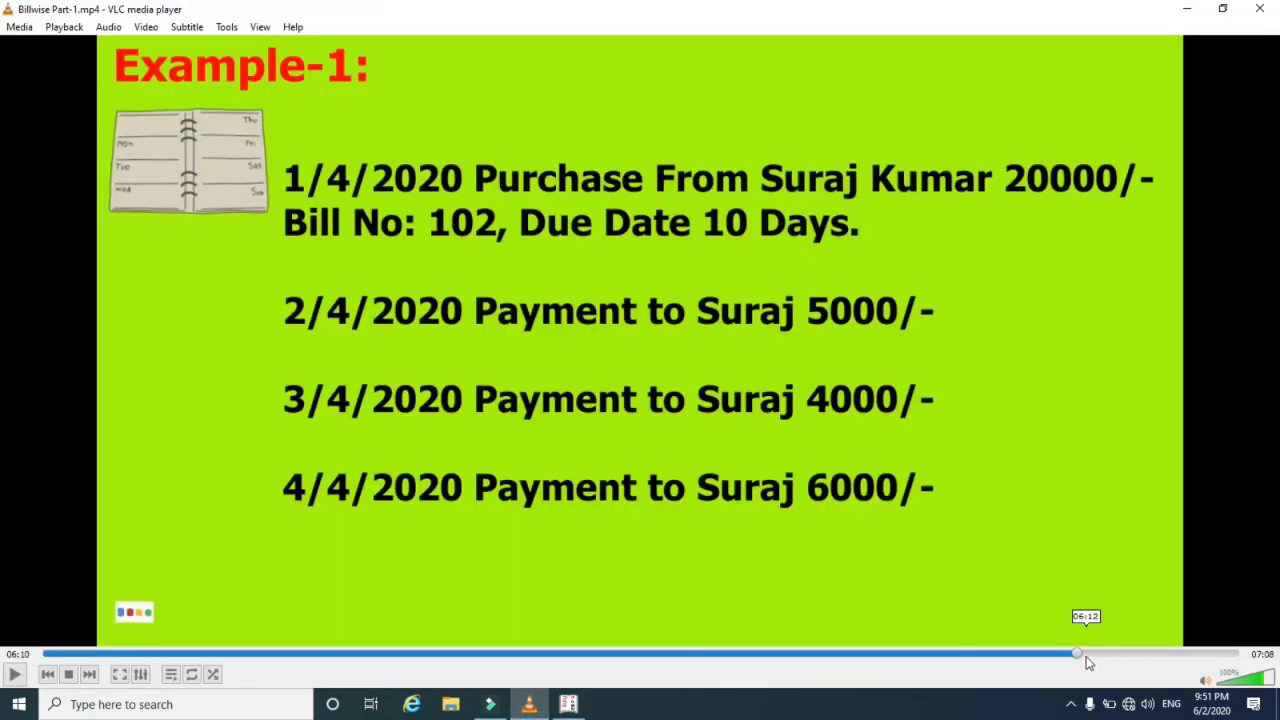
{"action": "left_click_drag", "start_coordinate": [1081, 655], "coordinate": [1190, 658]}
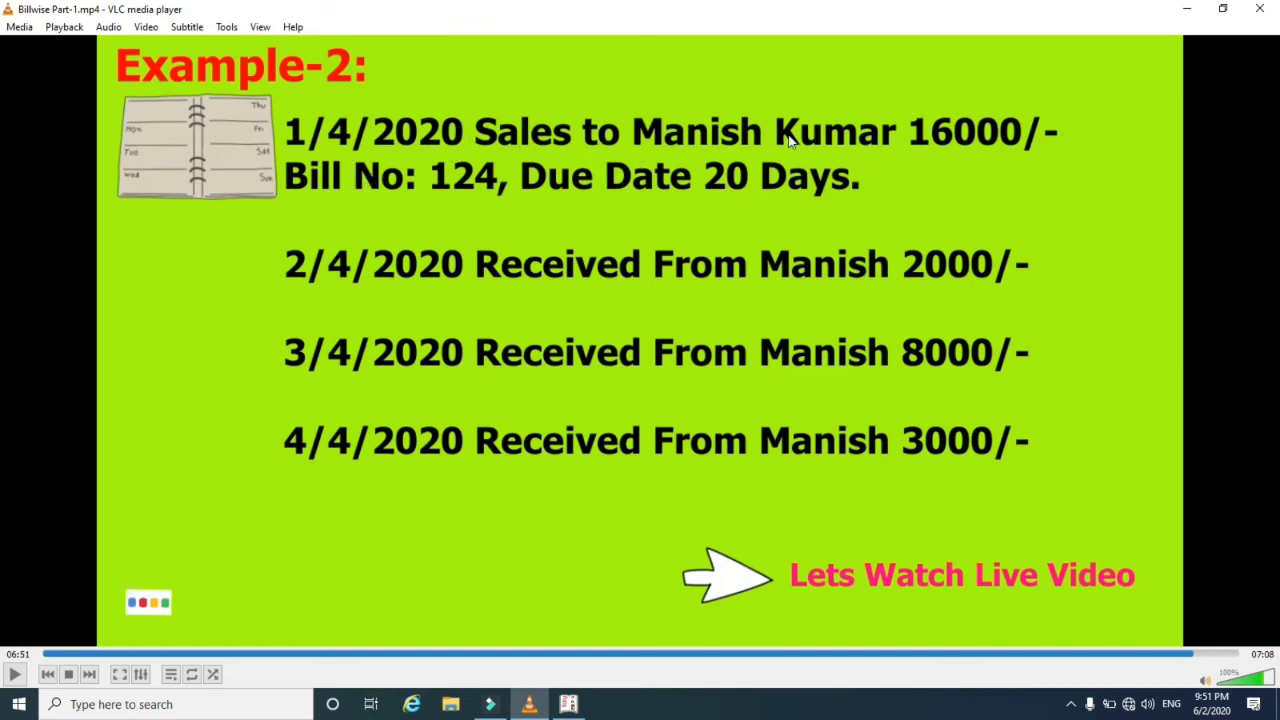
{"action": "left_click", "coordinate": [568, 704]}
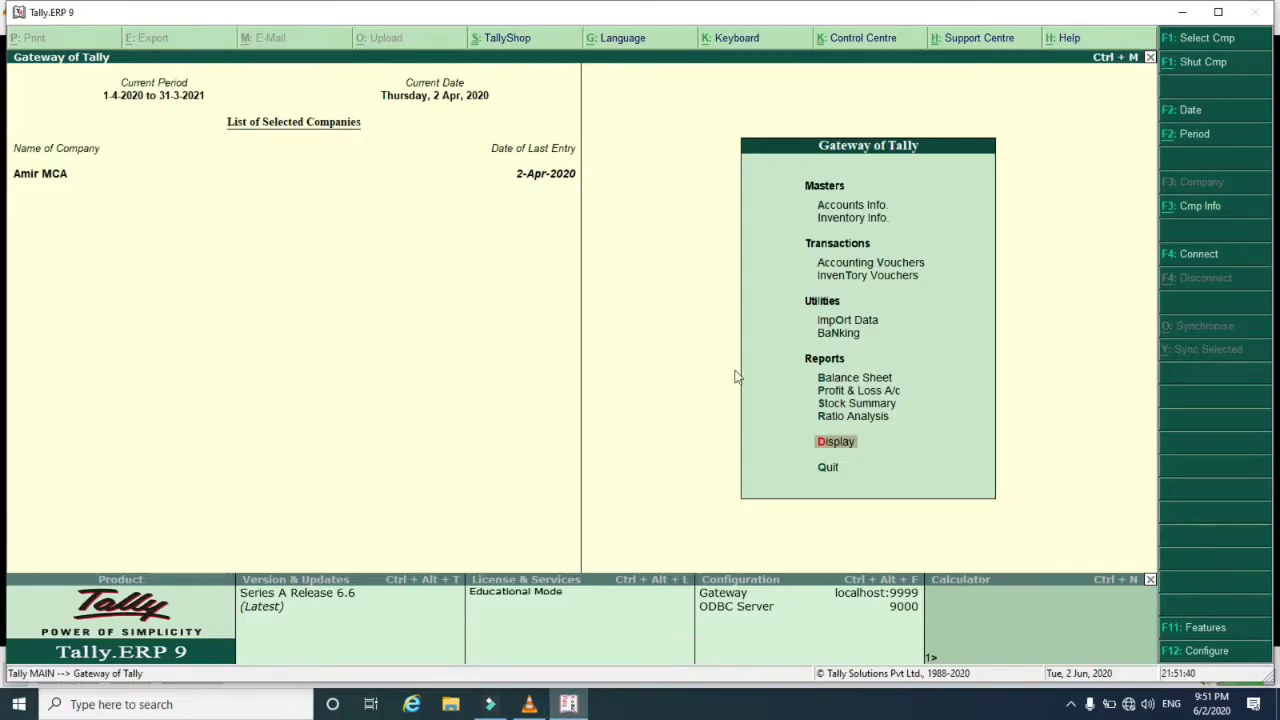
Start a new single ledger from Accounts Info., name it Sales, and place it under Sales Accounts.
{"action": "left_click", "coordinate": [848, 206]}
{"action": "key", "text": "Return"}
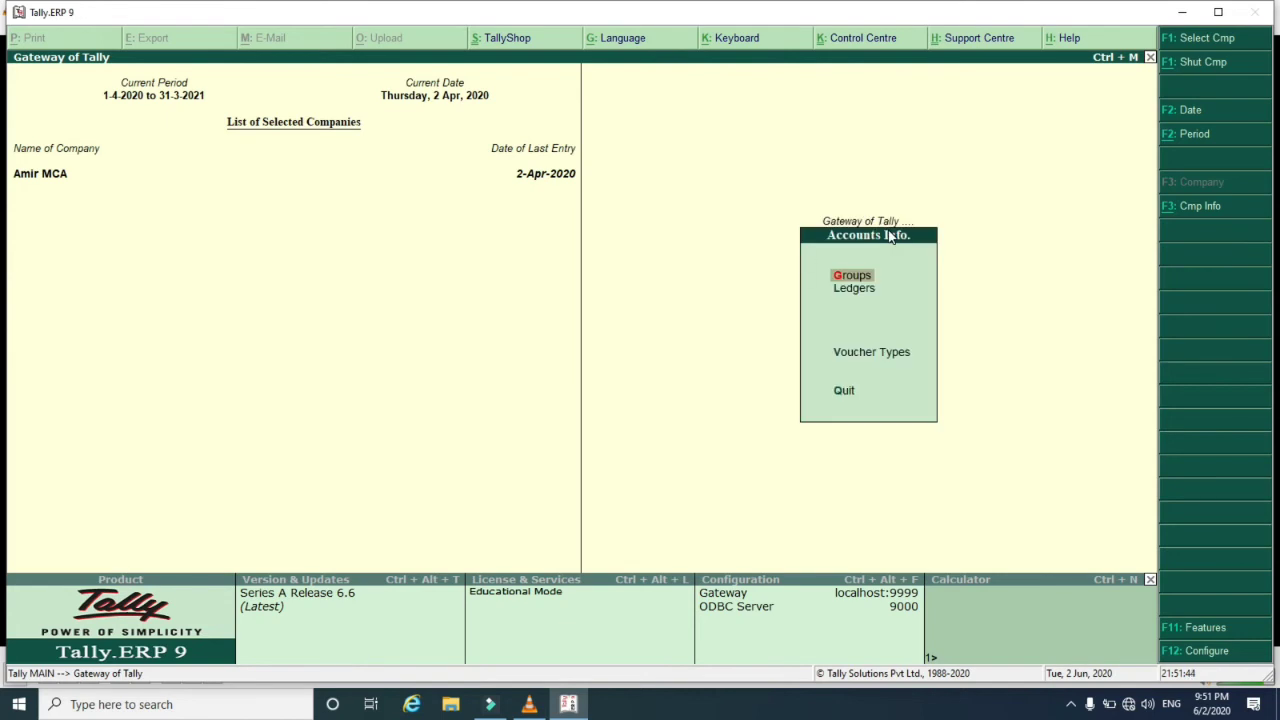
{"action": "key", "text": "Down"}
{"action": "key", "text": "Return"}
{"action": "key", "text": "Return"}
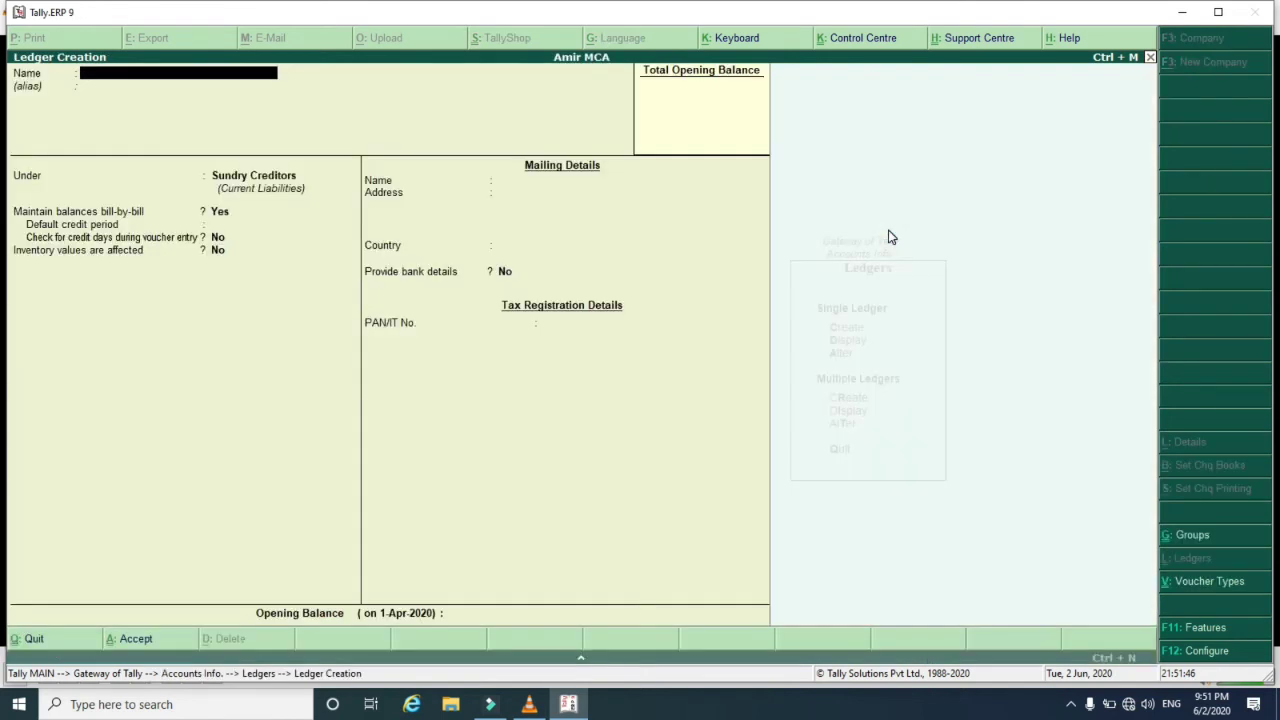
{"action": "type", "text": "Sales"}
{"action": "key", "text": "Return"}
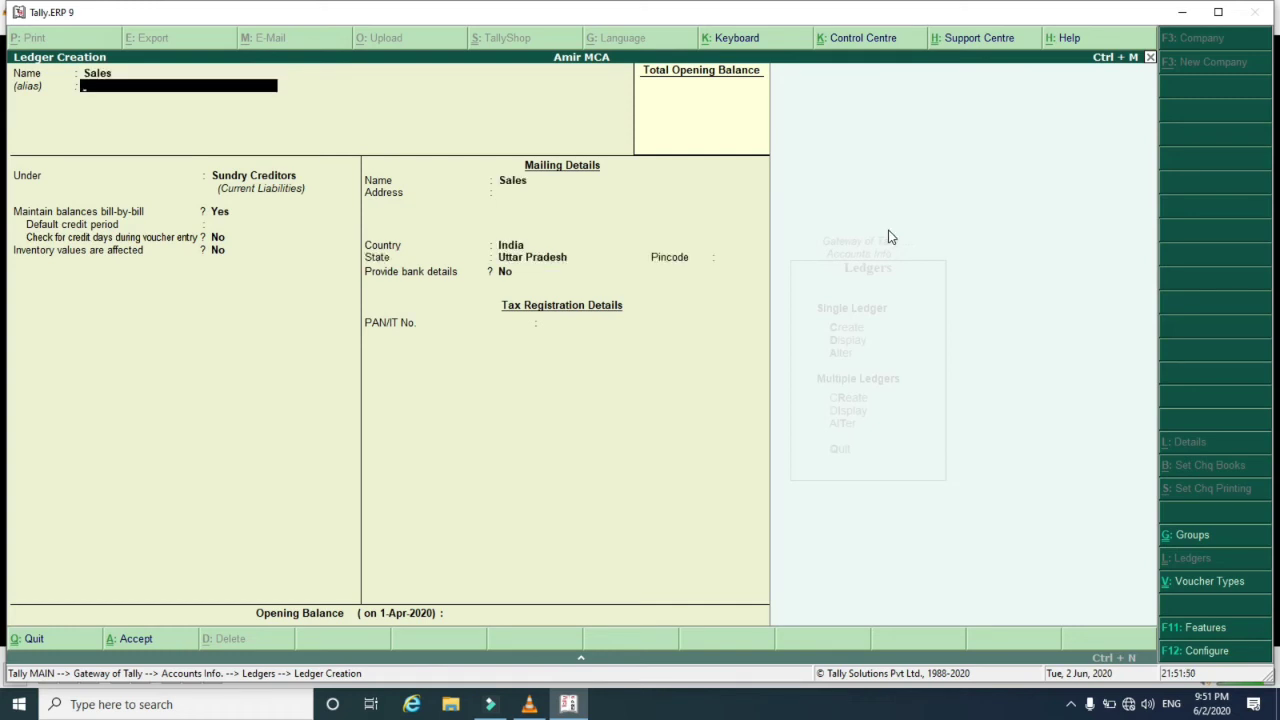
{"action": "key", "text": "Return"}
{"action": "type", "text": "Sa"}
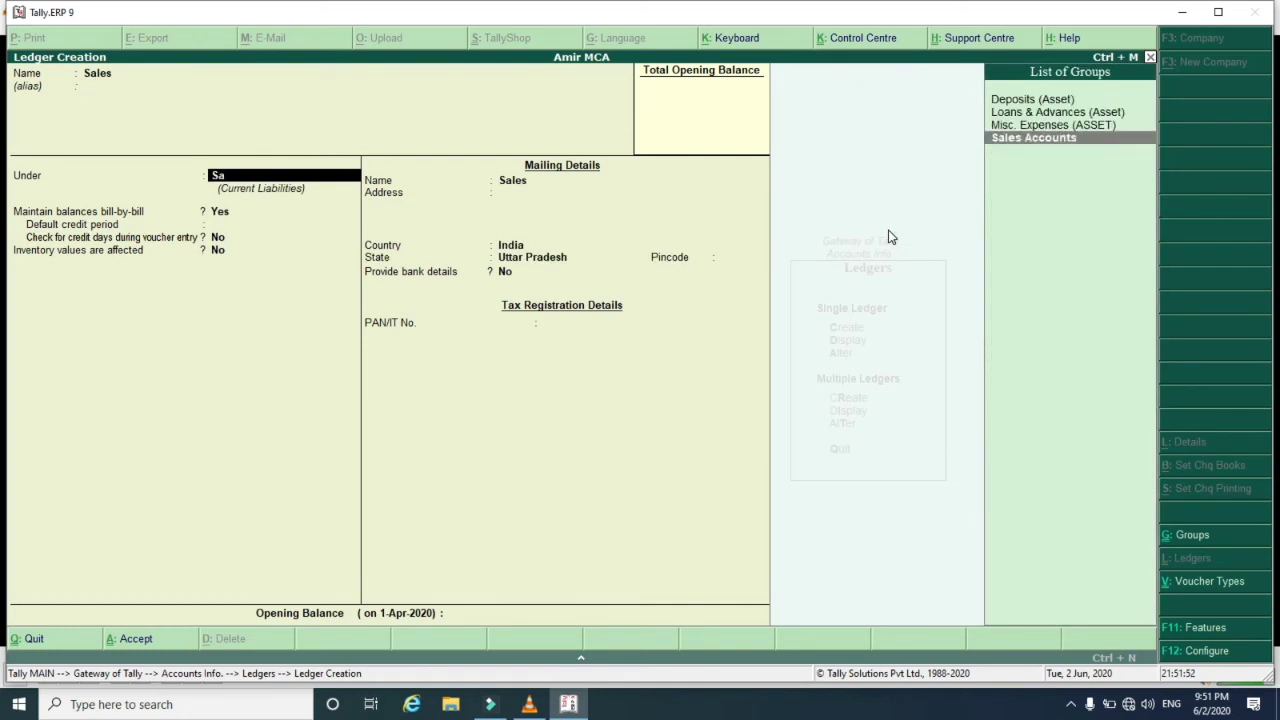
{"action": "key", "text": "Return"}
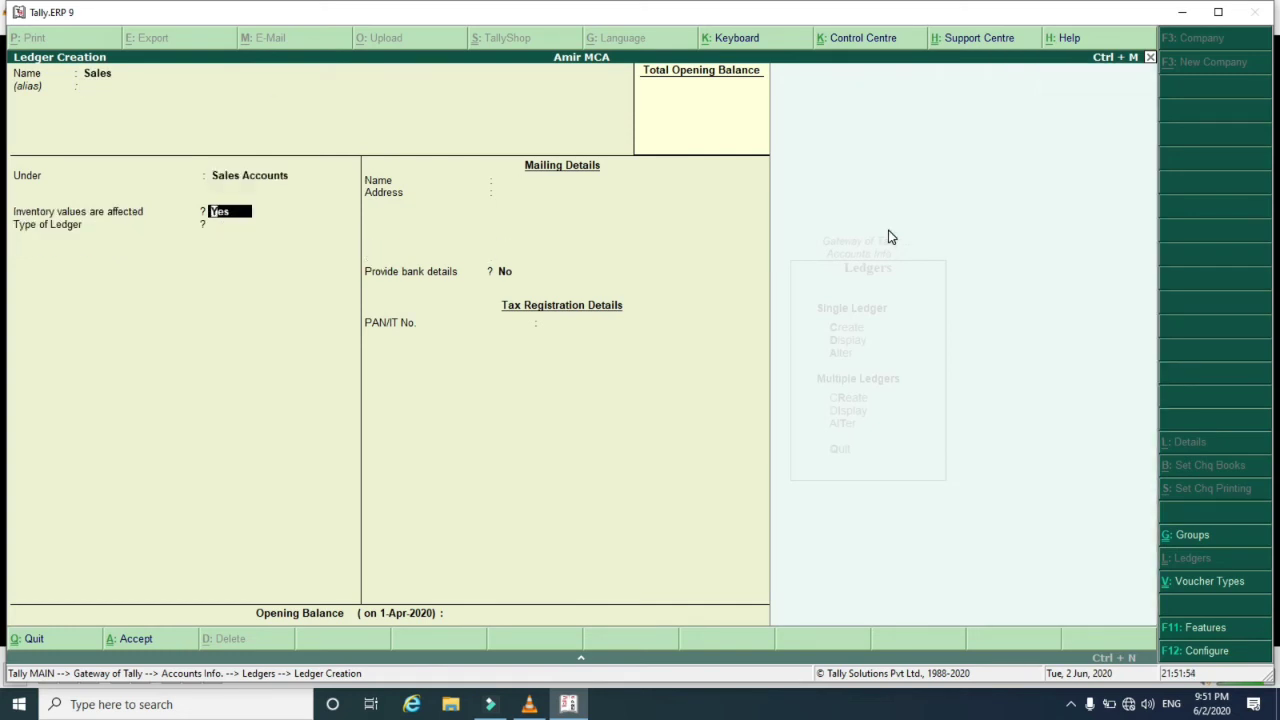
Set Inventory values are affected to No for the Sales ledger, keep its type Not Applicable, and save it.
{"action": "type", "text": "n"}
{"action": "key", "text": "Return"}
{"action": "key", "text": "Return"}
{"action": "key", "text": "Return"}
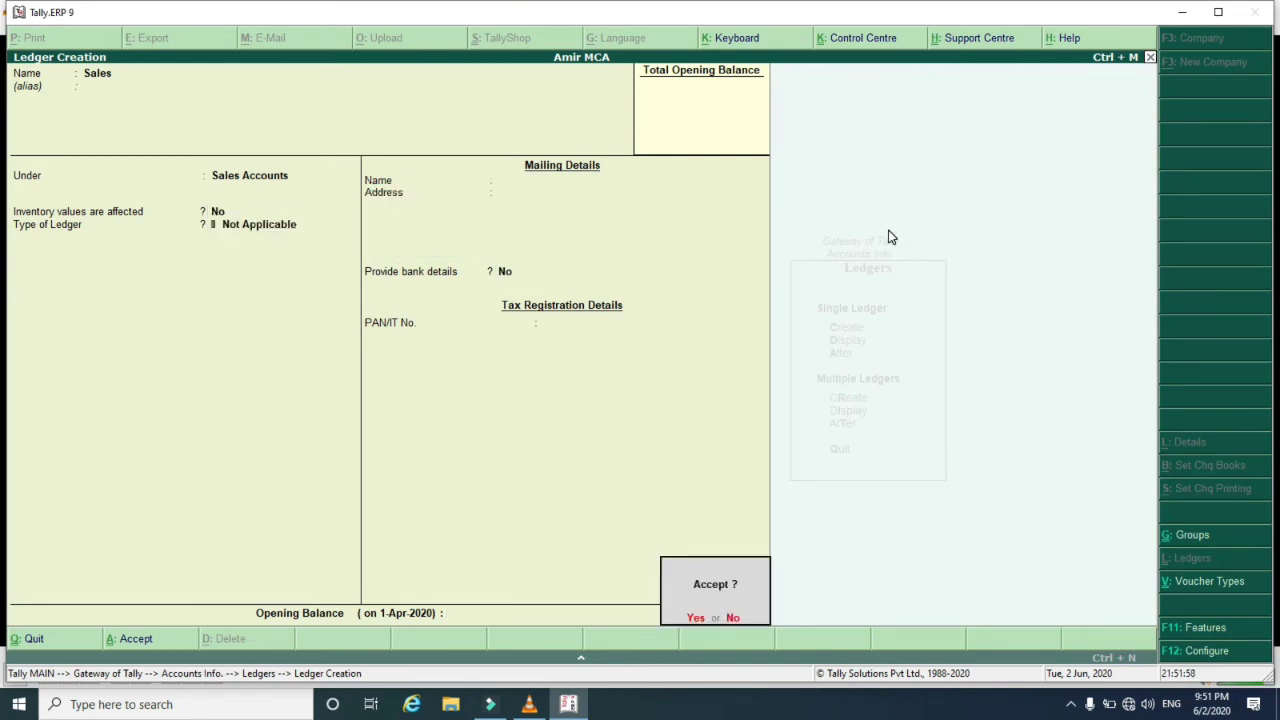
{"action": "key", "text": "Return"}
Enter the customer's full name as the next ledger's name and place it under Sundry Debtors.
{"action": "type", "text": "Ma"}
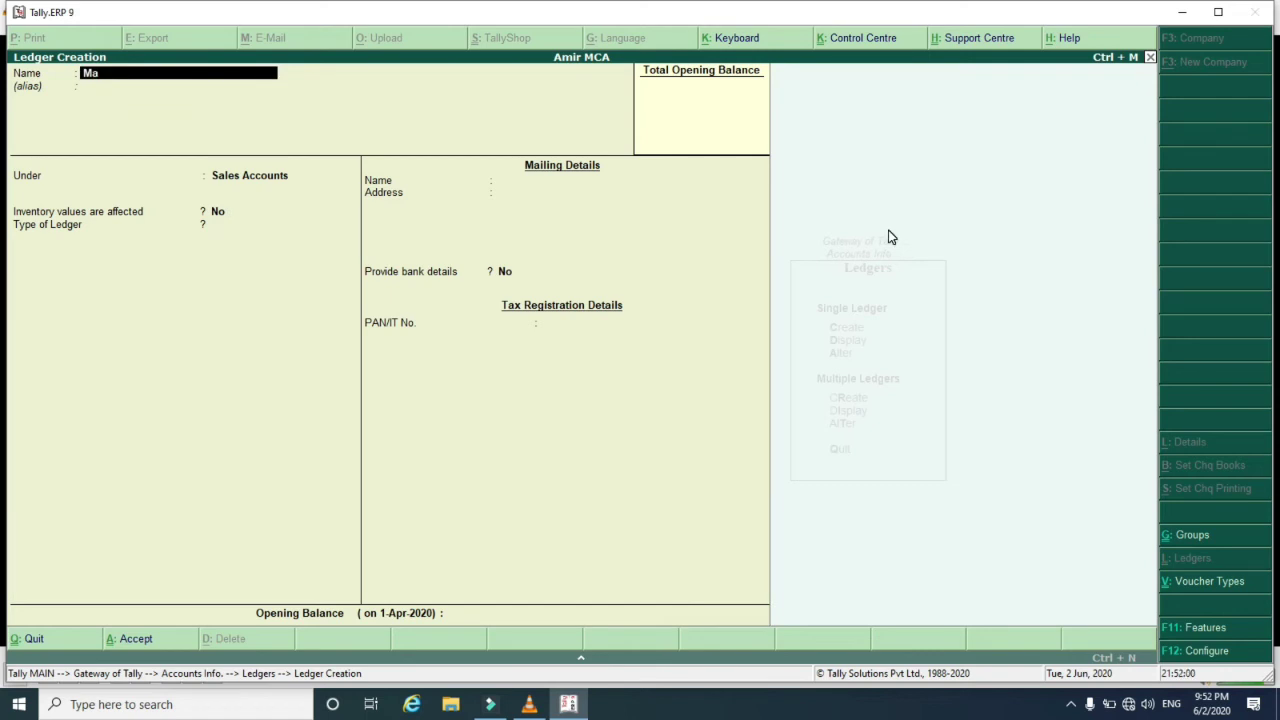
{"action": "type", "text": "nish Kumar"}
{"action": "key", "text": "Return"}
{"action": "key", "text": "Return"}
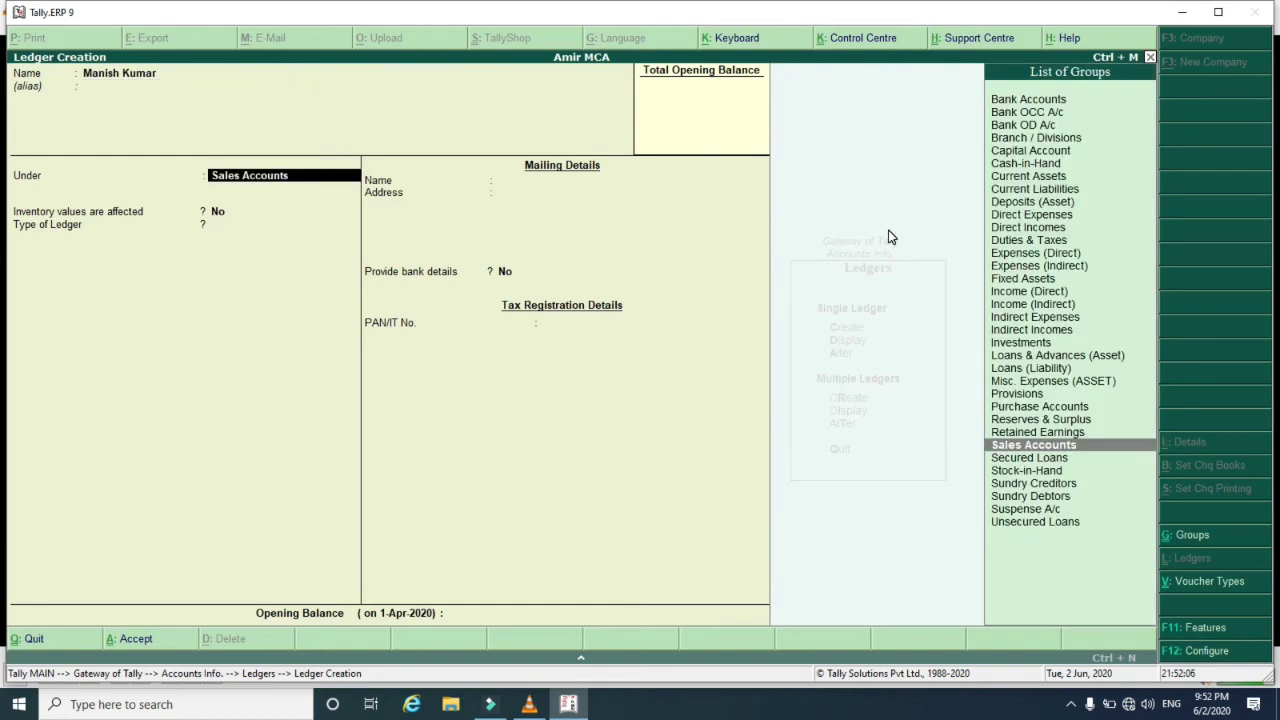
{"action": "type", "text": "Su"}
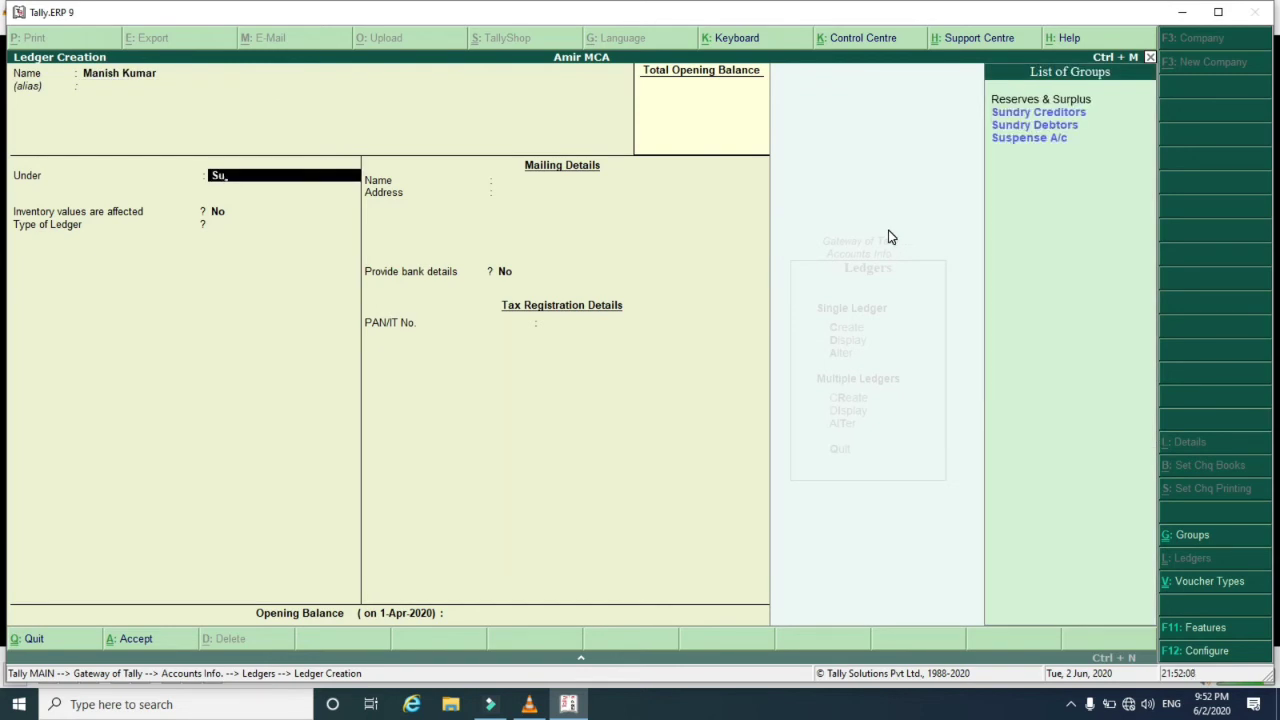
{"action": "key", "text": "Down"}
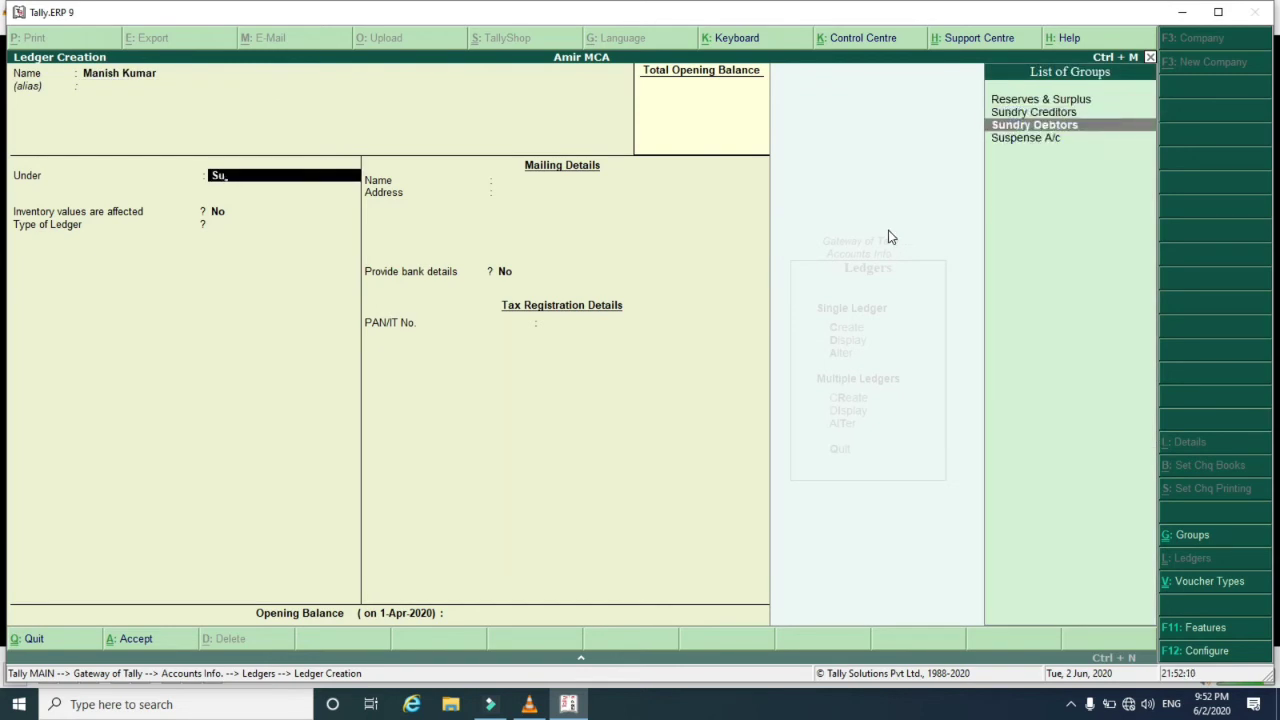
{"action": "key", "text": "Return"}
Keep bill-by-bill balances and the default mailing details for the customer's ledger, save it, and return to the Gateway of Tally.
{"action": "key", "text": "Return"}
{"action": "key", "text": "Return"}
{"action": "key", "text": "Return"}
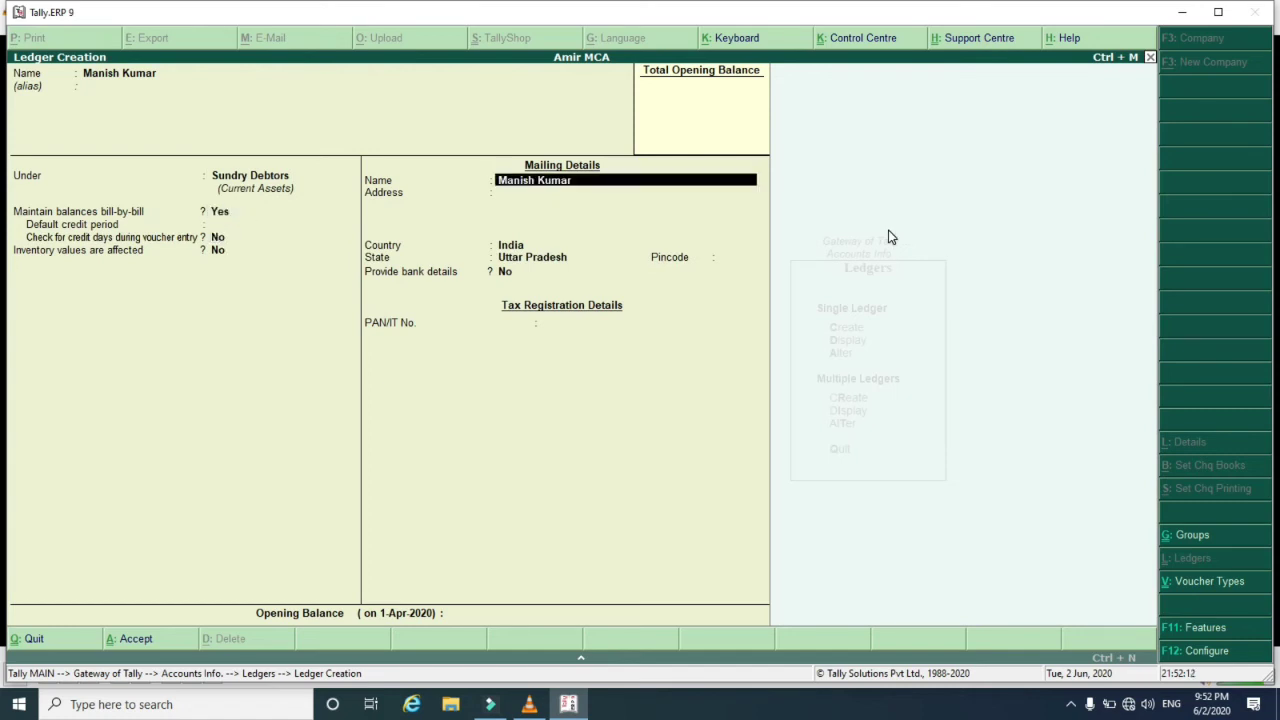
{"action": "key", "text": "Return"}
{"action": "key", "text": "Return"}
{"action": "key", "text": "Return"}
{"action": "key", "text": "Return"}
{"action": "key", "text": "Return"}
{"action": "key", "text": "Return"}
{"action": "key", "text": "Return"}
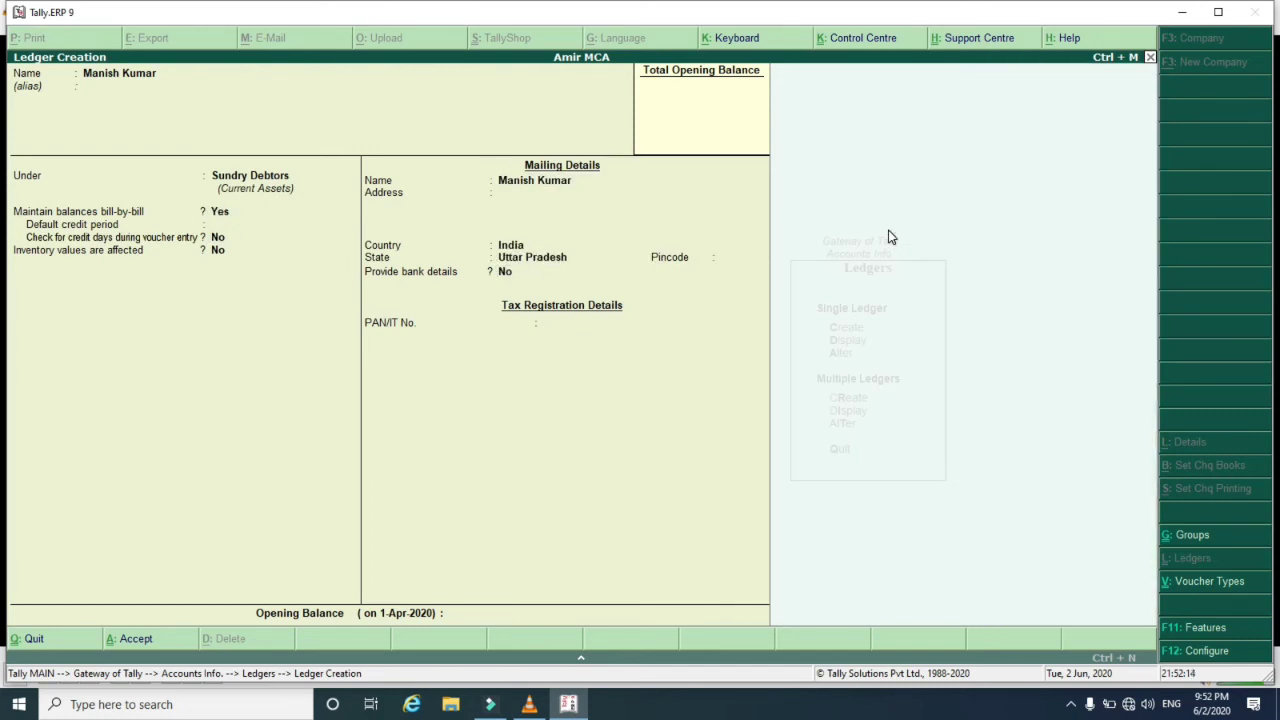
{"action": "key", "text": "Return"}
{"action": "key", "text": "Return"}
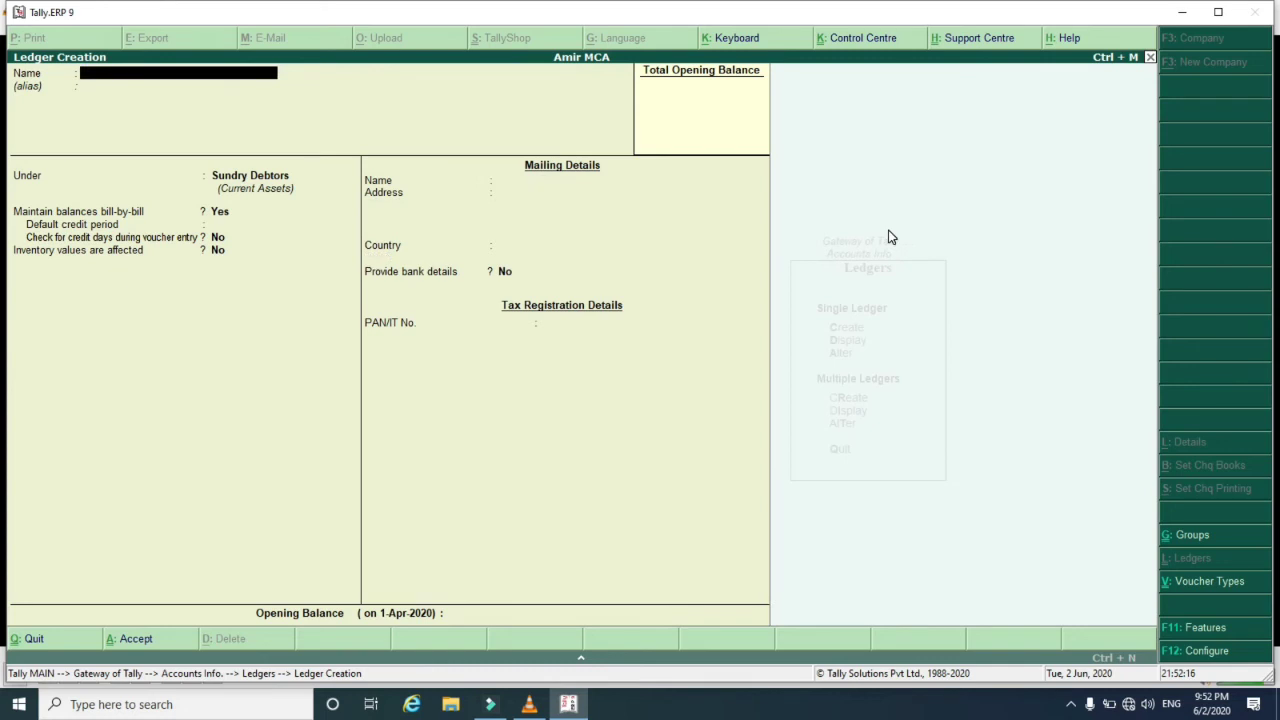
{"action": "key", "text": "Escape"}
{"action": "key", "text": "Escape"}
{"action": "key", "text": "Escape"}
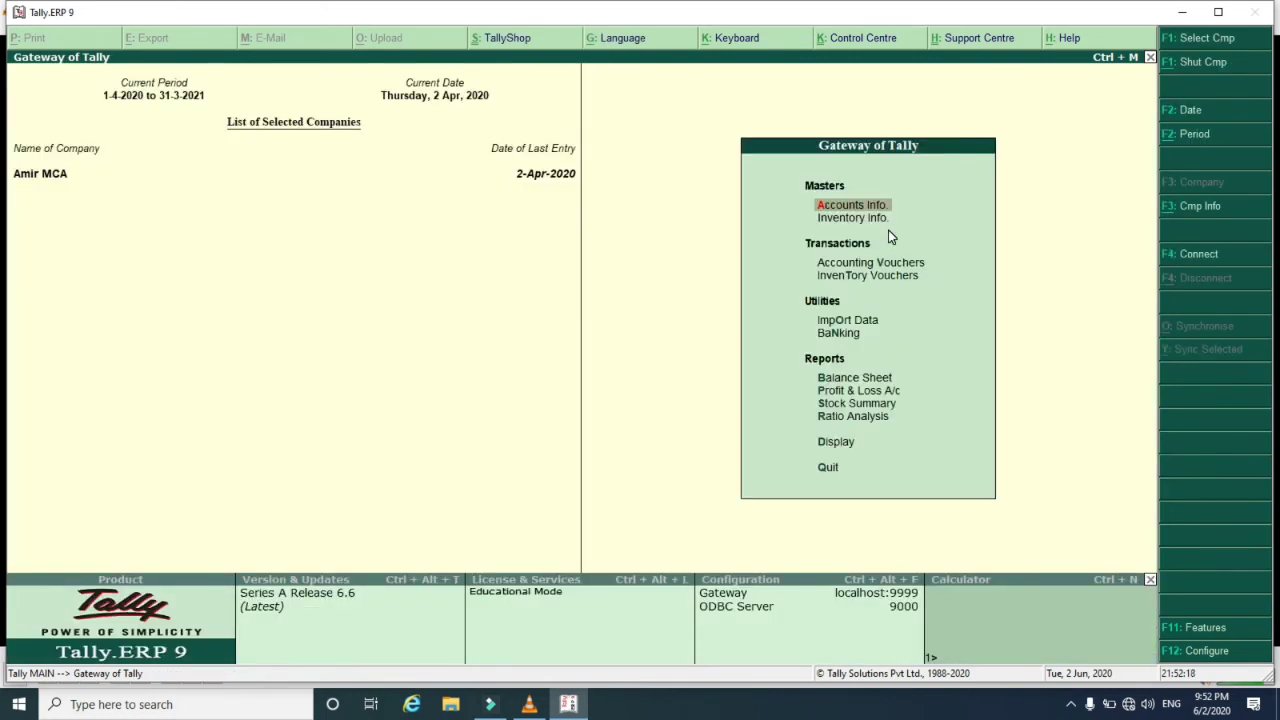
Start a sales accounting voucher dated 1-Apr-2020 and leave its reference number blank.
{"action": "key", "text": "Down"}
{"action": "key", "text": "Down"}
{"action": "key", "text": "Return"}
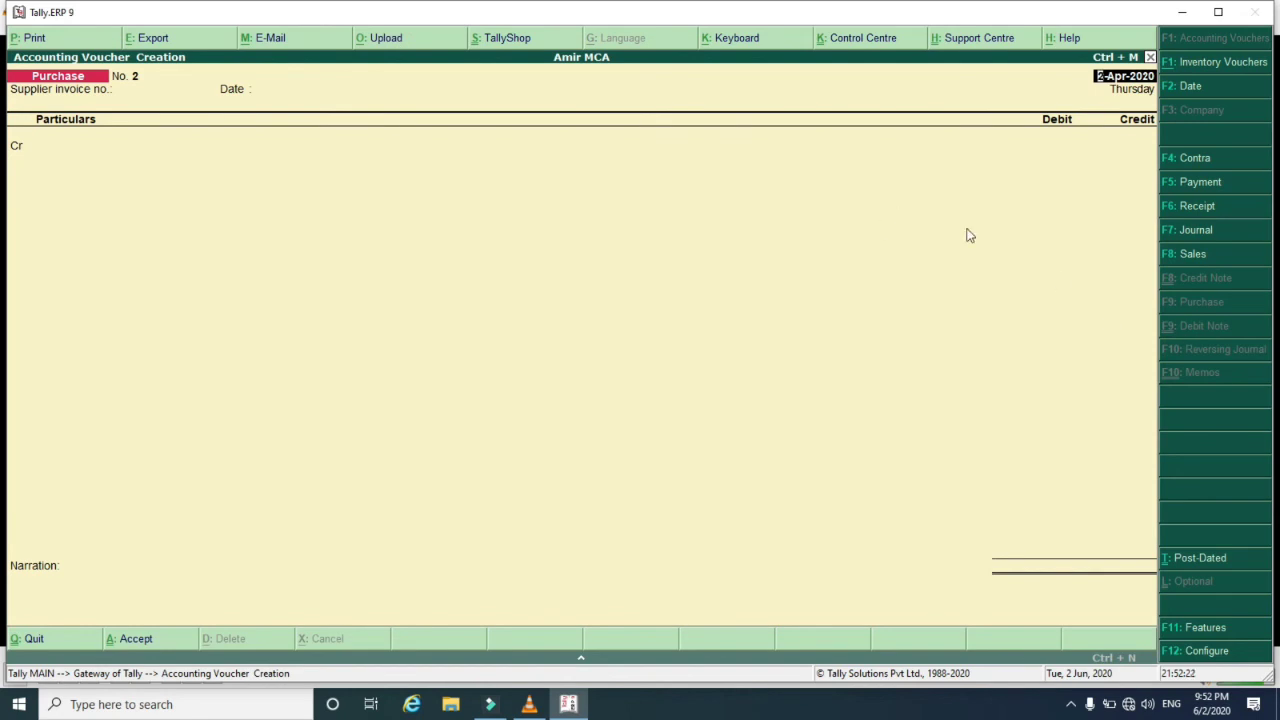
{"action": "left_click", "coordinate": [1195, 256]}
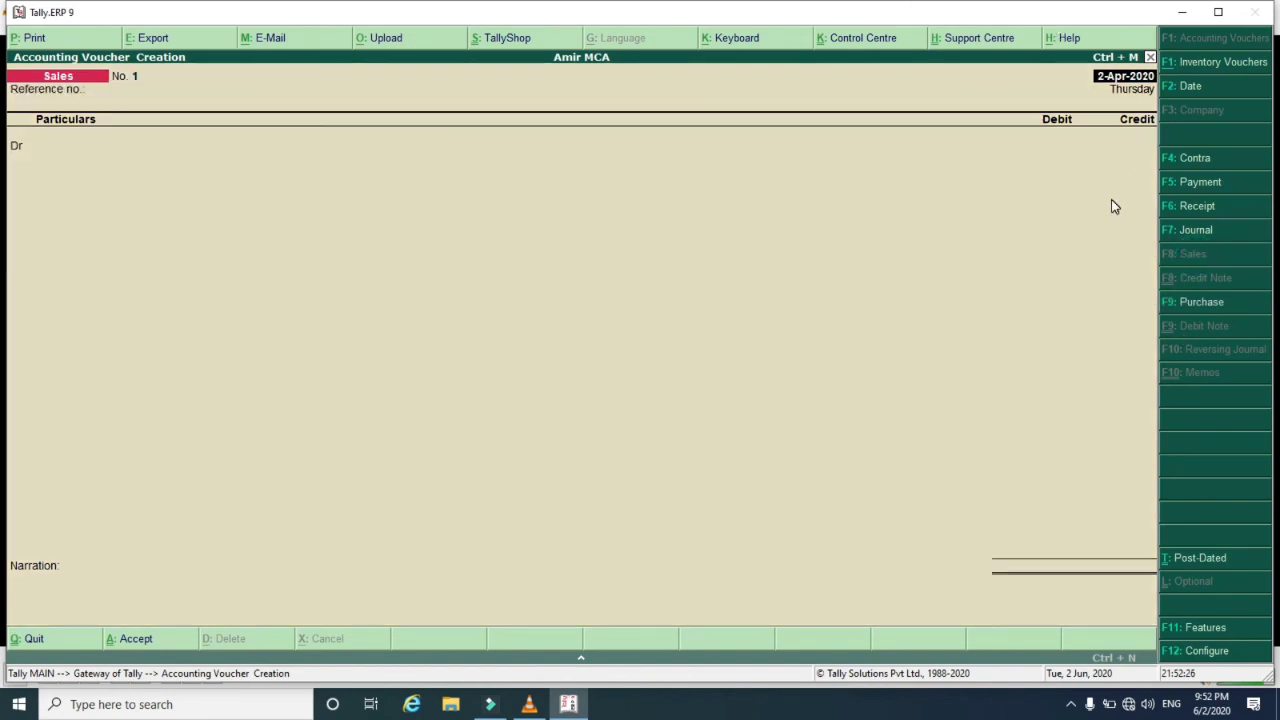
{"action": "type", "text": "1/4/2020"}
{"action": "key", "text": "Return"}
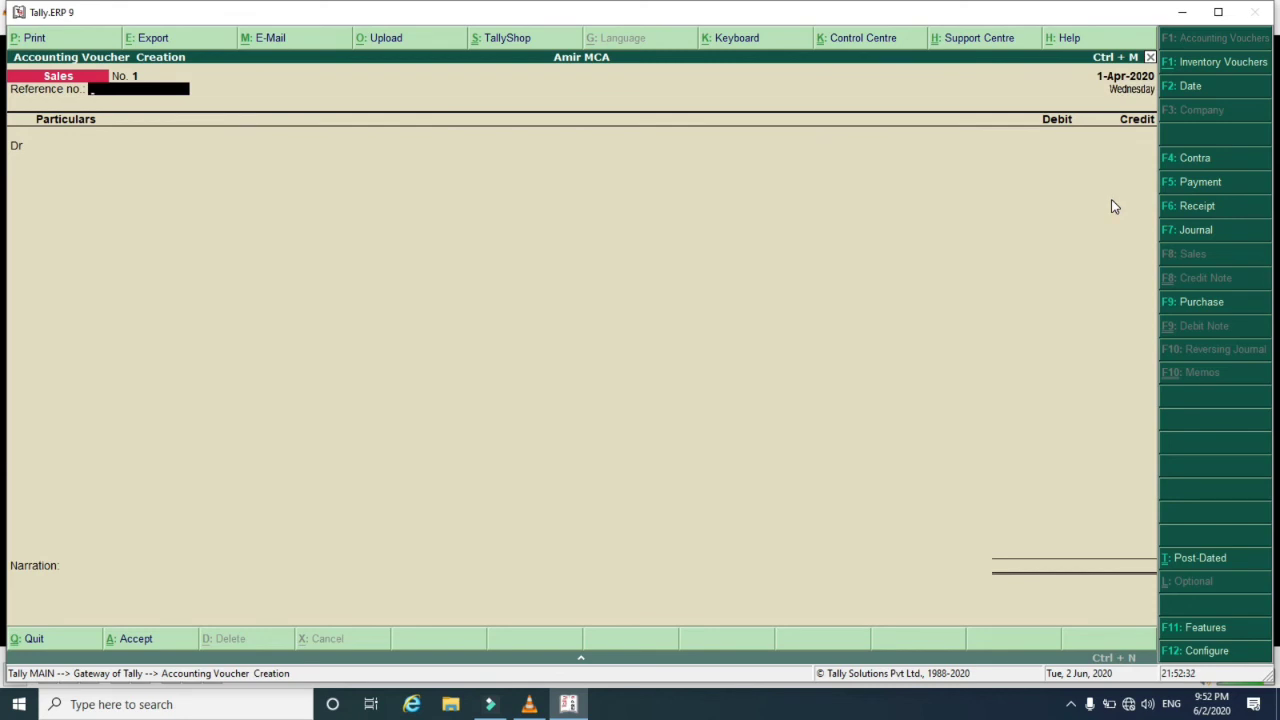
{"action": "key", "text": "Return"}
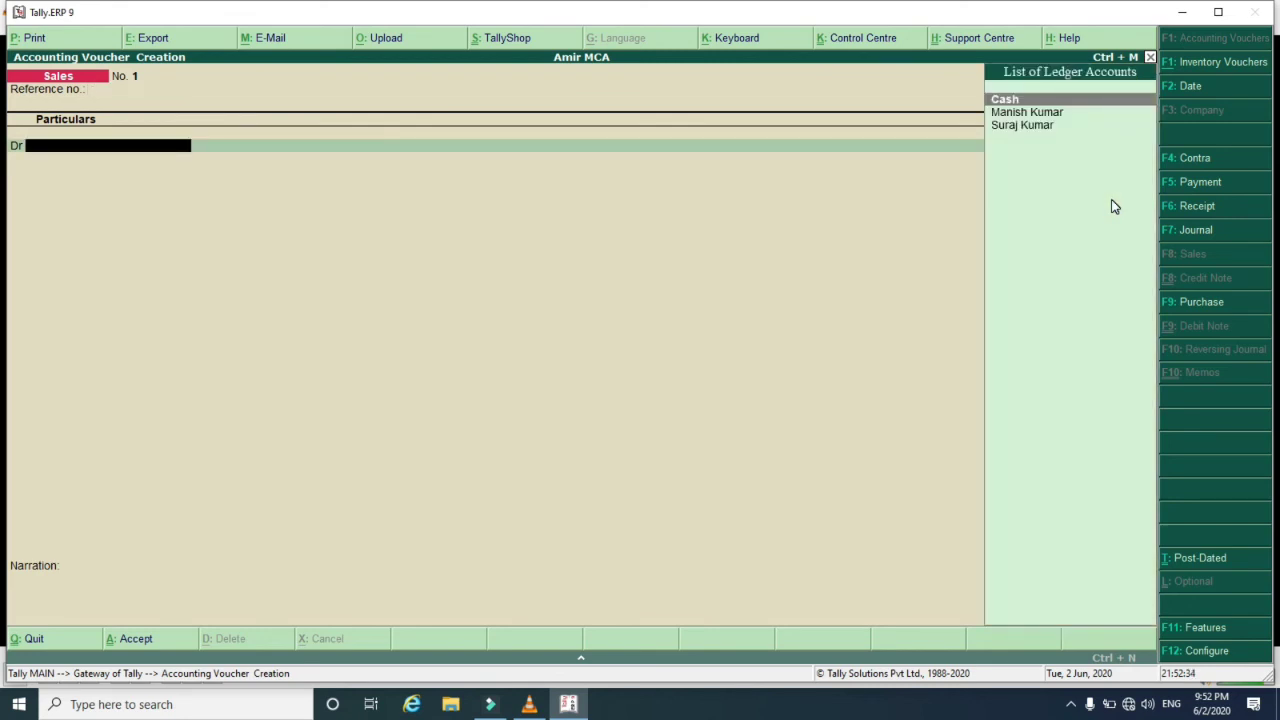
Debit the Sundry Debtors customer's ledger with 16,000, keeping the default buyer's details.
{"action": "key", "text": "Down"}
{"action": "key", "text": "Return"}
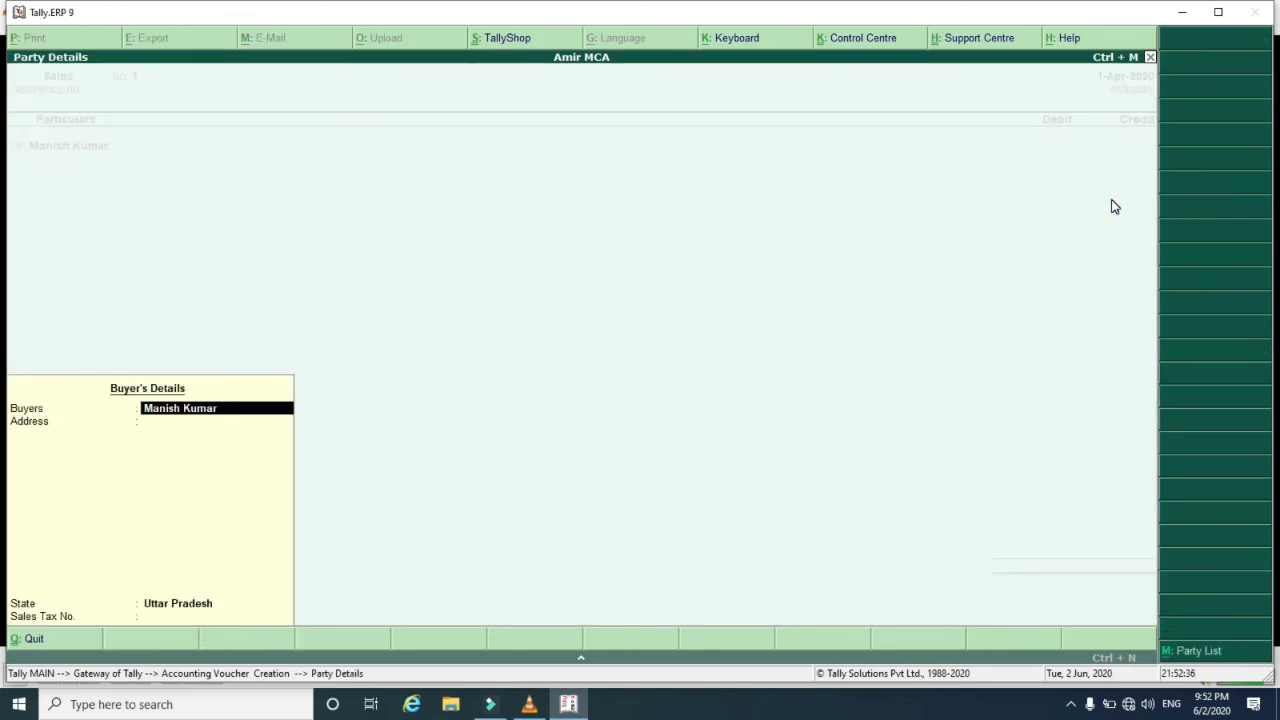
{"action": "key", "text": "Return"}
{"action": "key", "text": "Return"}
{"action": "key", "text": "Return"}
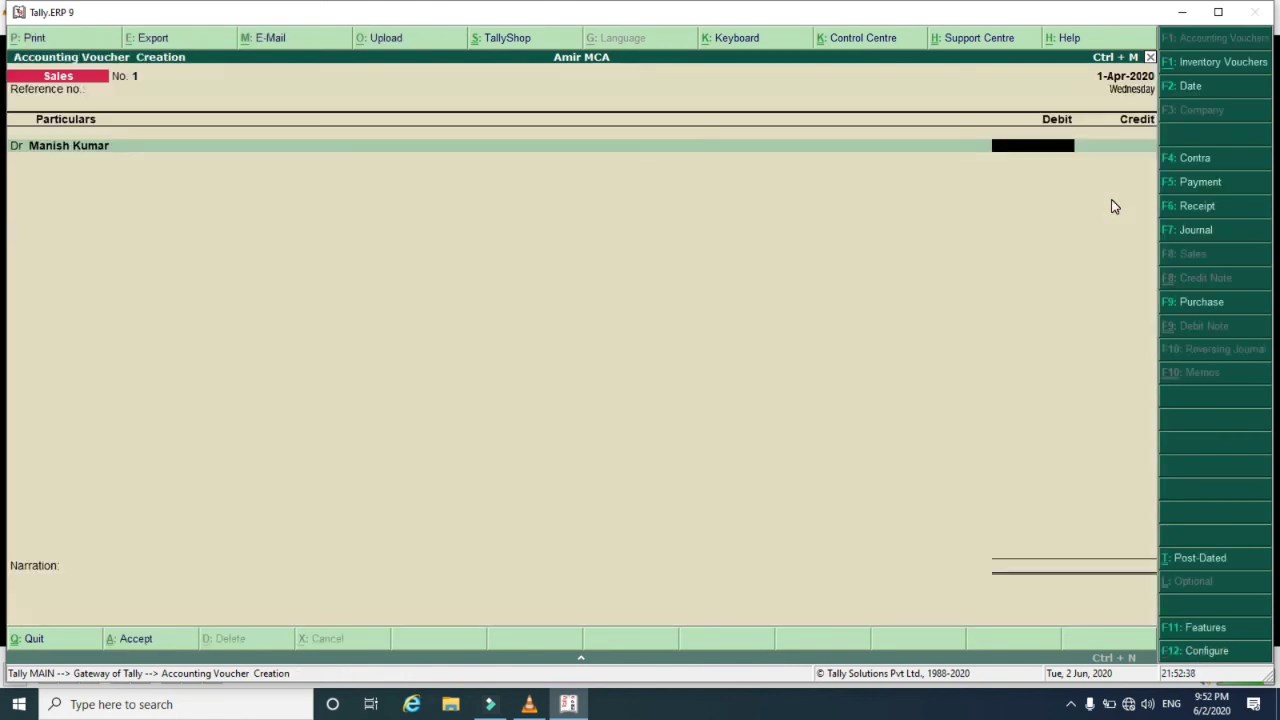
{"action": "type", "text": "16,"}
{"action": "type", "text": "000"}
{"action": "key", "text": "Return"}
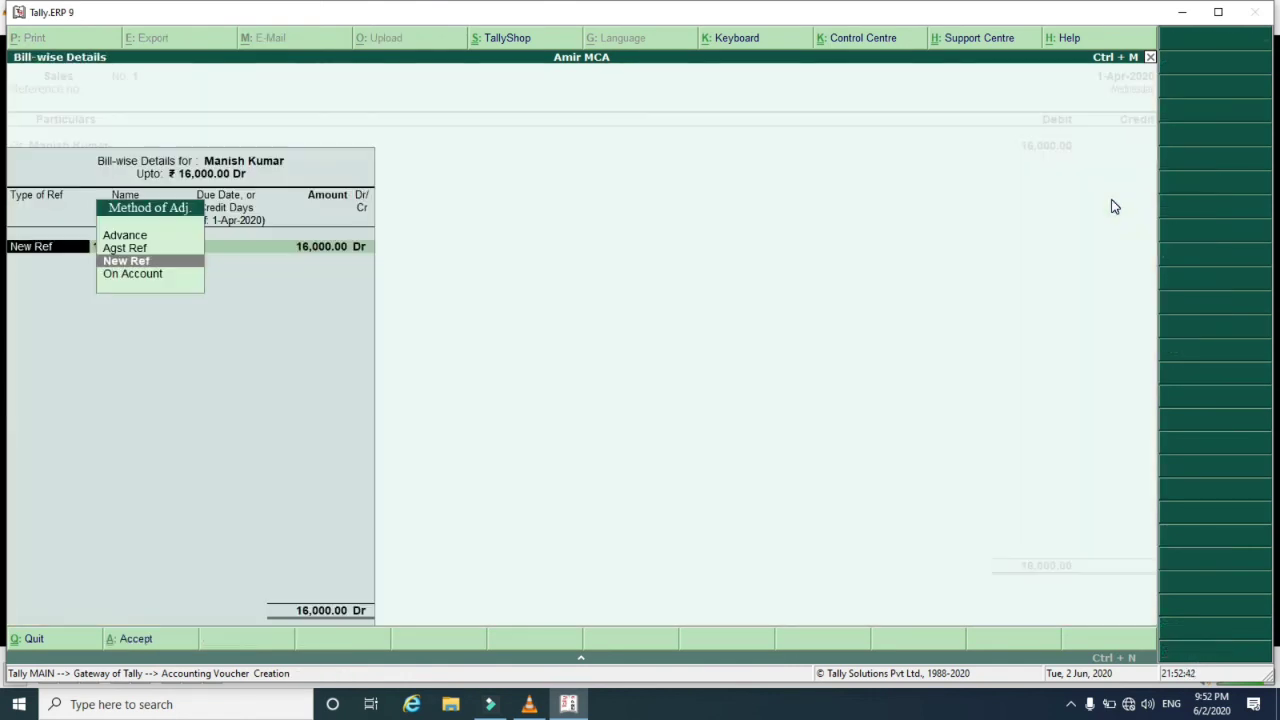
Record the customer's 16,000 debit as New Ref 124 with 20 credit days, taking the bill number from the example in VLC.
{"action": "key", "text": "Return"}
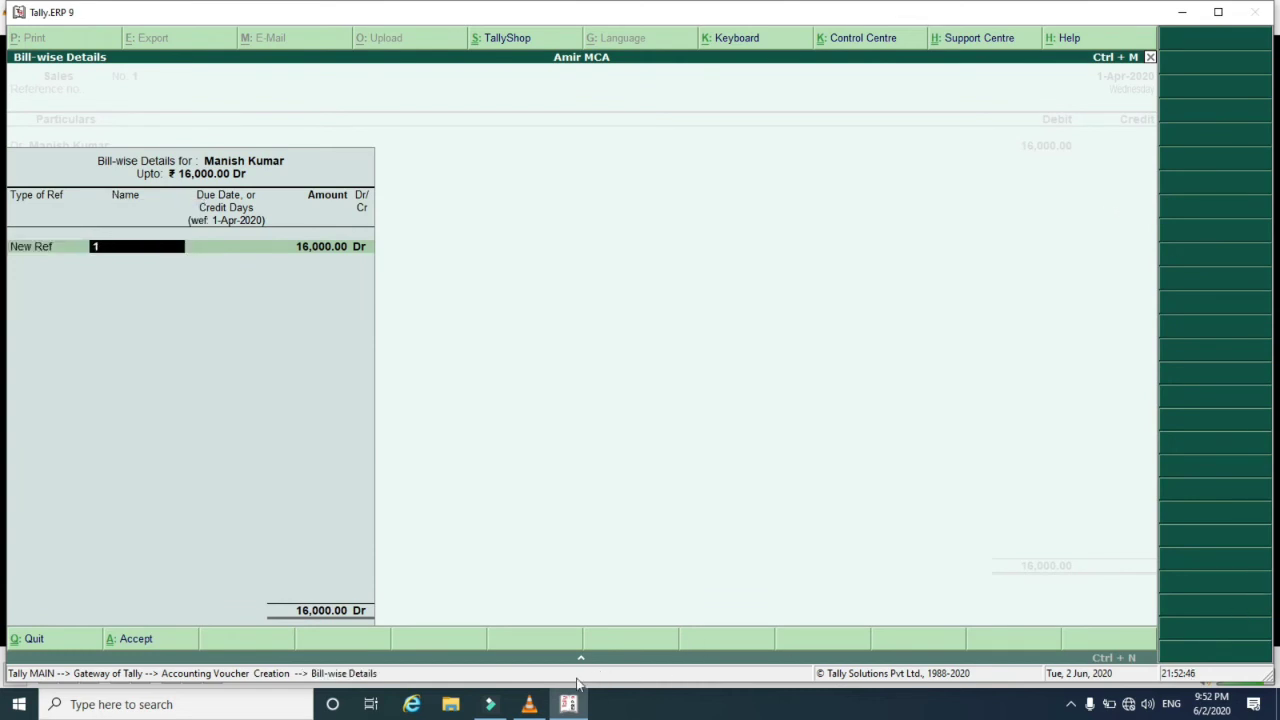
{"action": "left_click", "coordinate": [538, 706]}
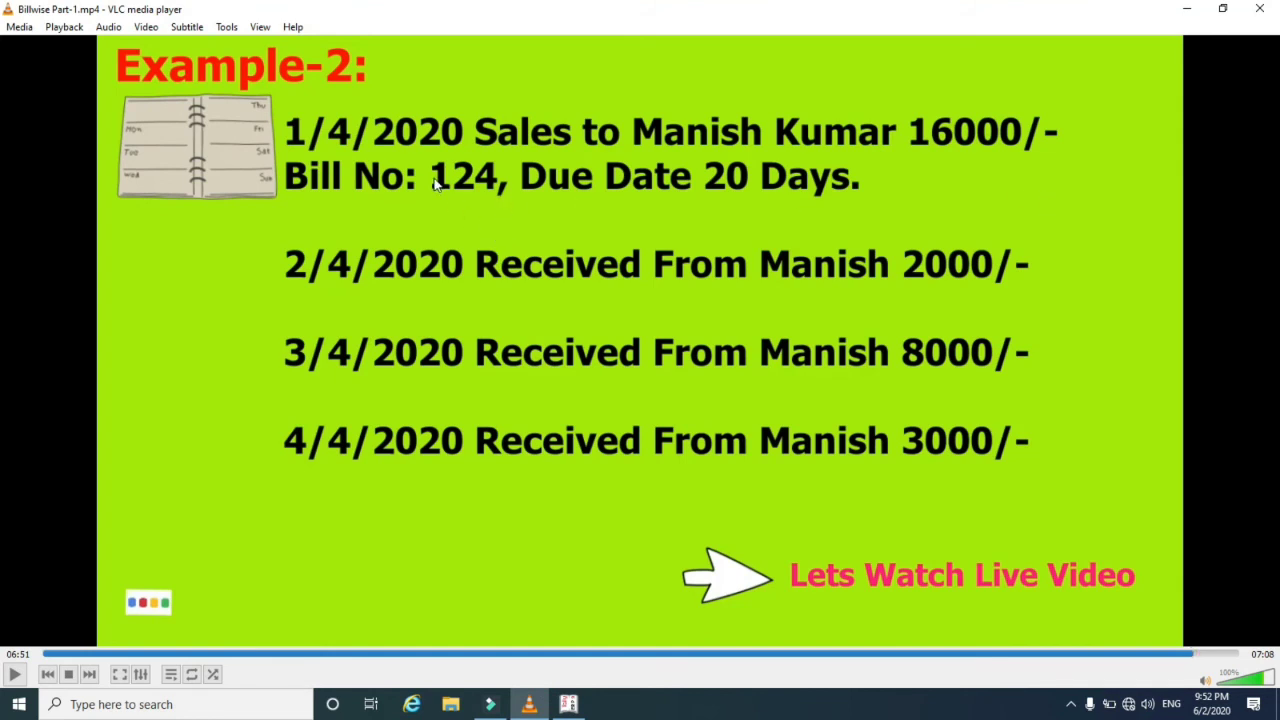
{"action": "left_click", "coordinate": [568, 704]}
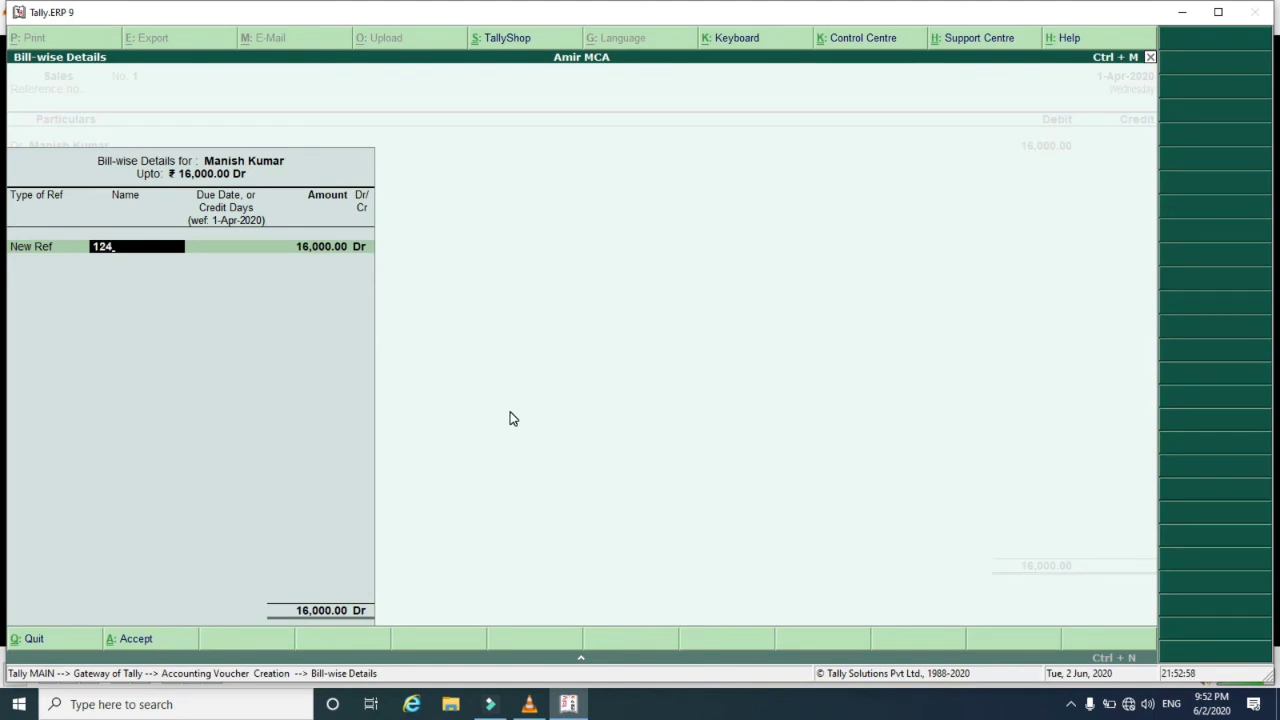
{"action": "key", "text": "Return"}
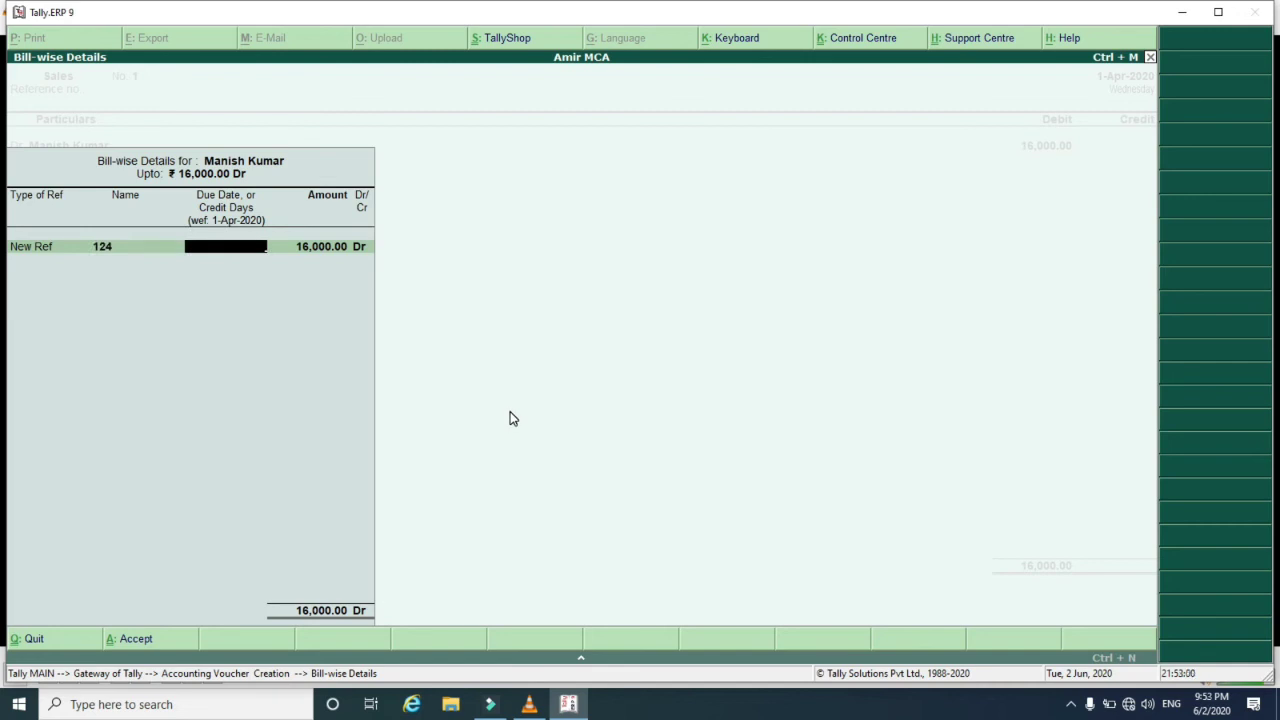
{"action": "type", "text": "20"}
{"action": "key", "text": "Return"}
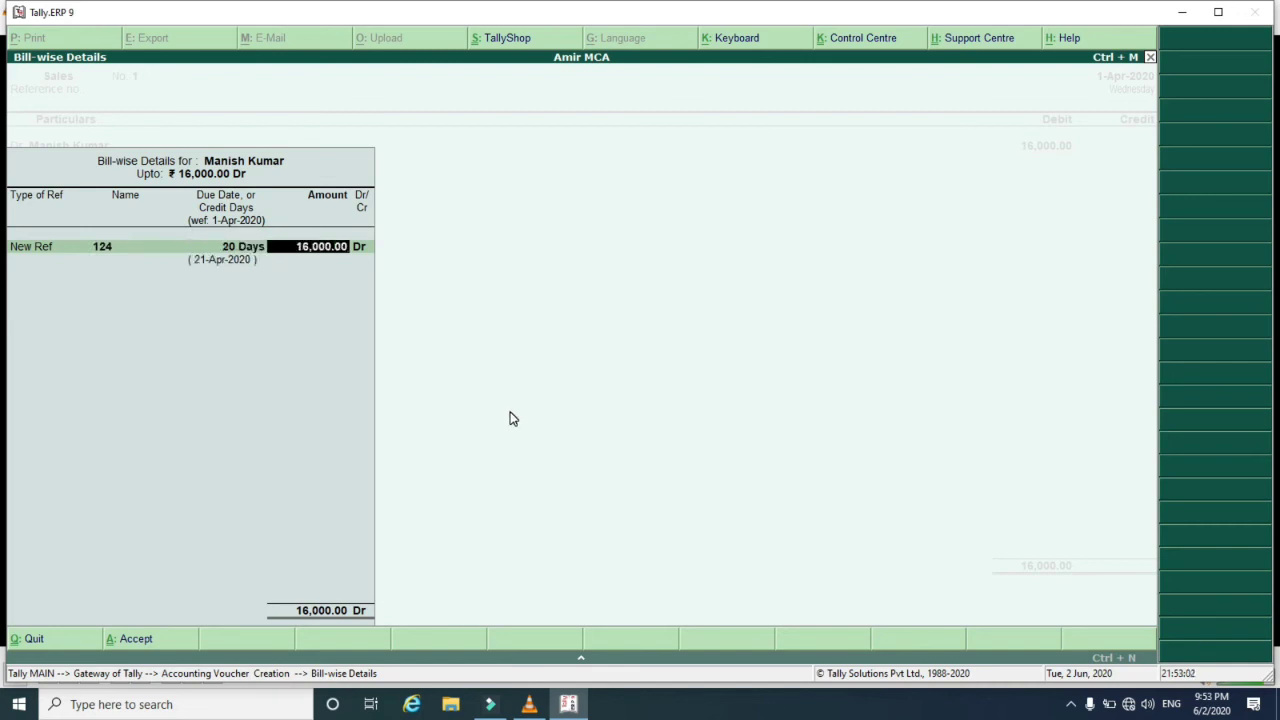
{"action": "key", "text": "Return"}
{"action": "key", "text": "Return"}
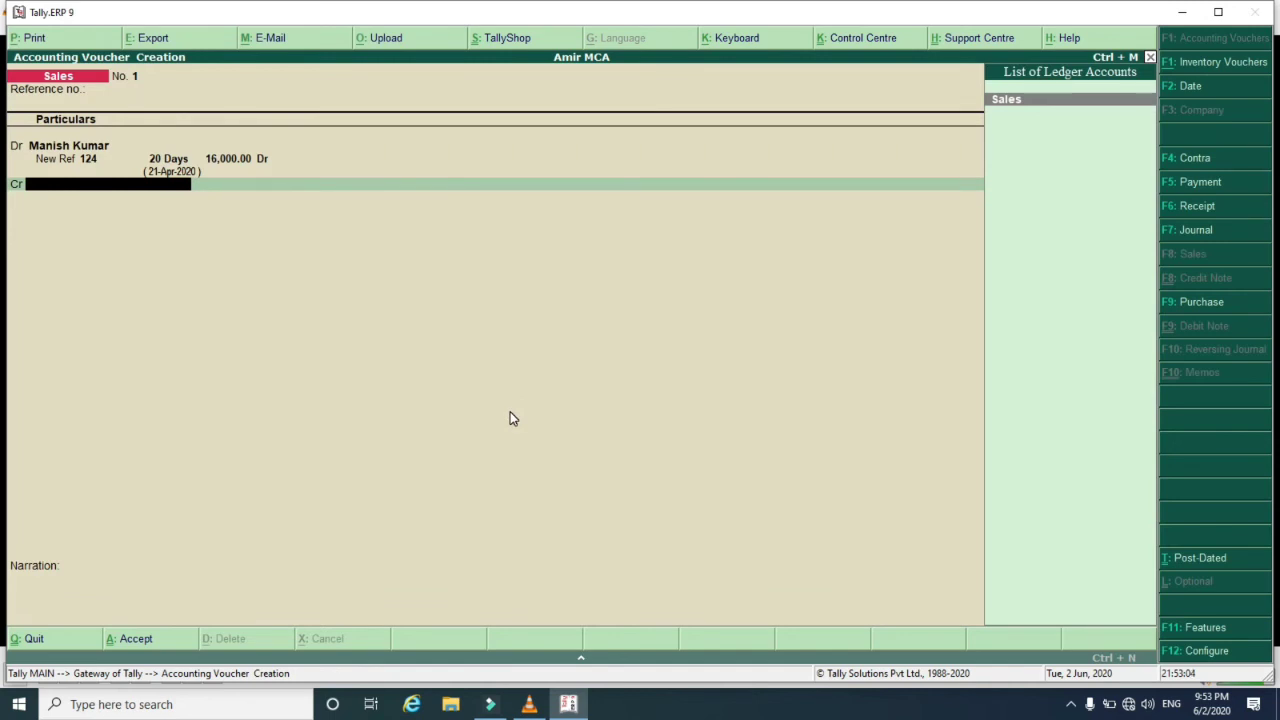
Credit the Sales ledger with 16,000 and save the sales voucher without a narration.
{"action": "key", "text": "Return"}
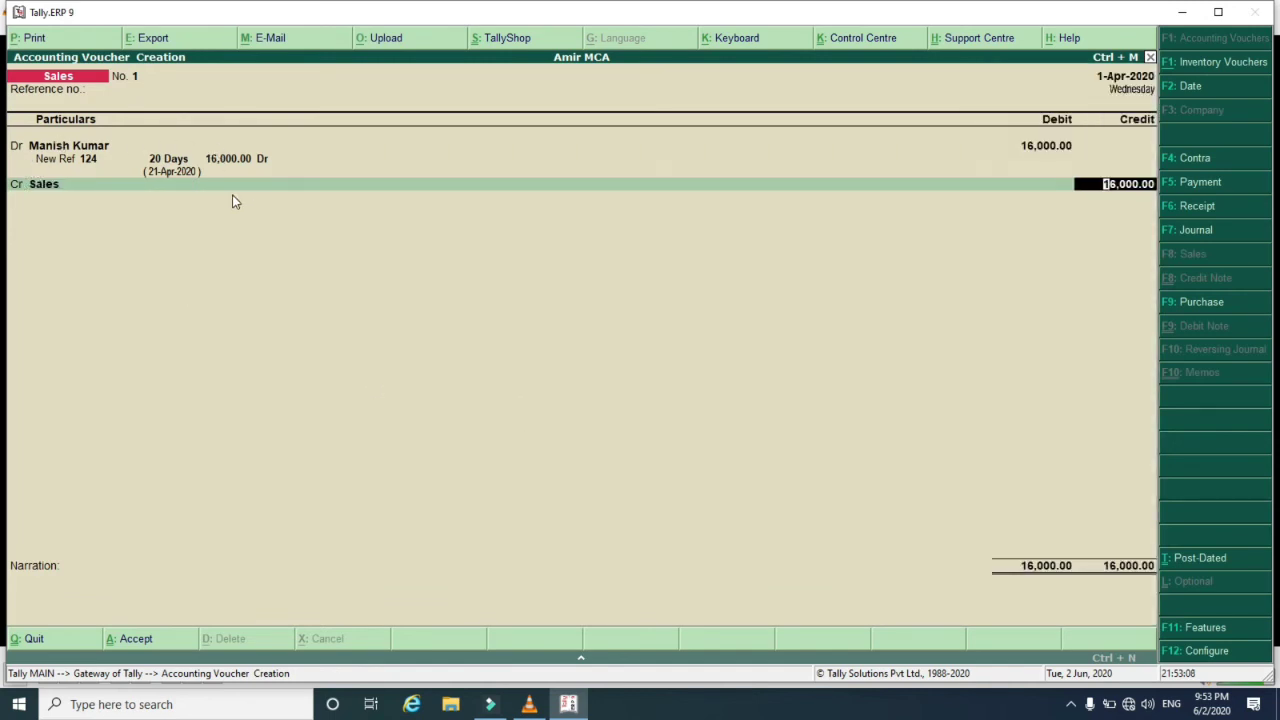
{"action": "key", "text": "Return"}
{"action": "key", "text": "Return"}
{"action": "key", "text": "Return"}
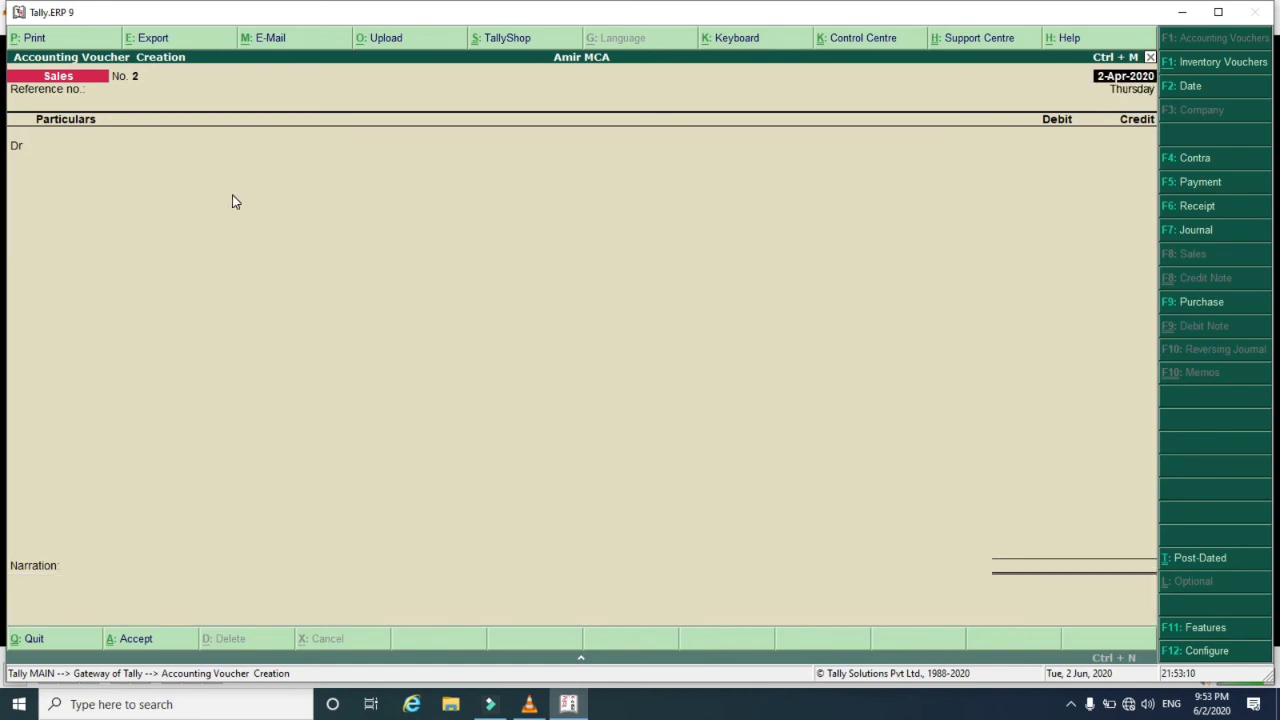
Review the example's receipt transactions in VLC, return to Tally and quit voucher entry.
{"action": "left_click", "coordinate": [529, 704]}
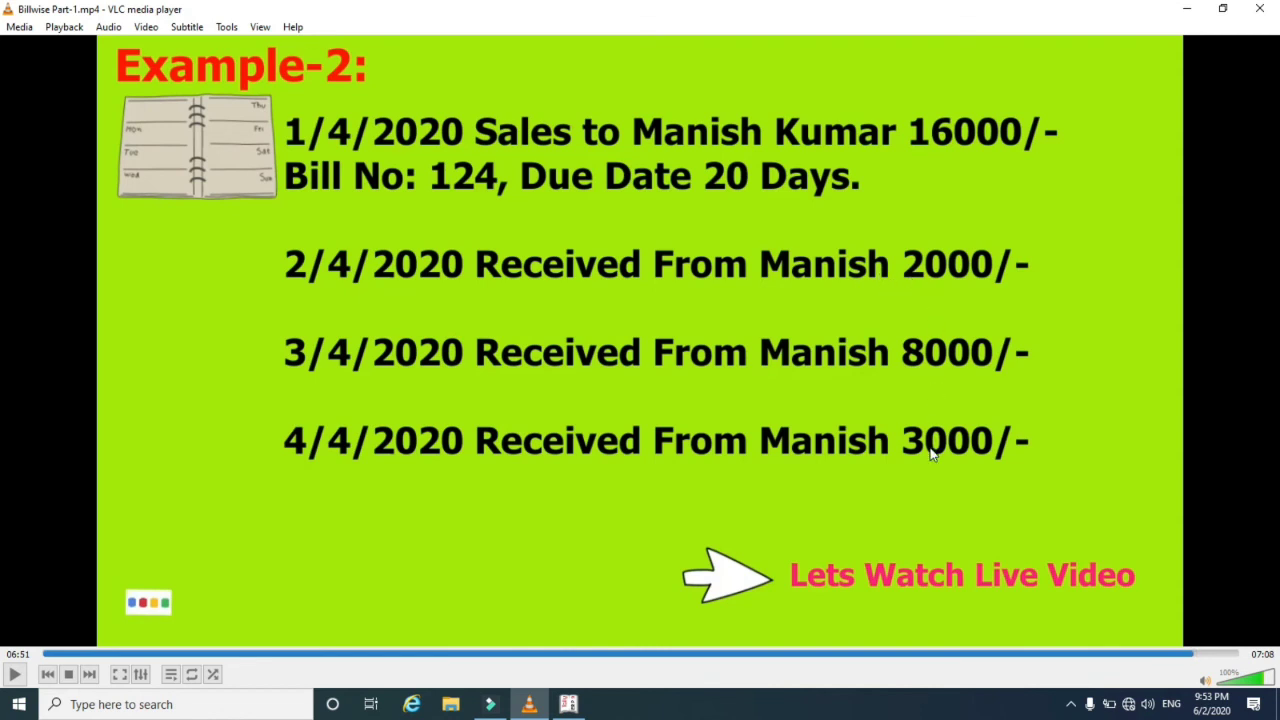
{"action": "left_click", "coordinate": [568, 704]}
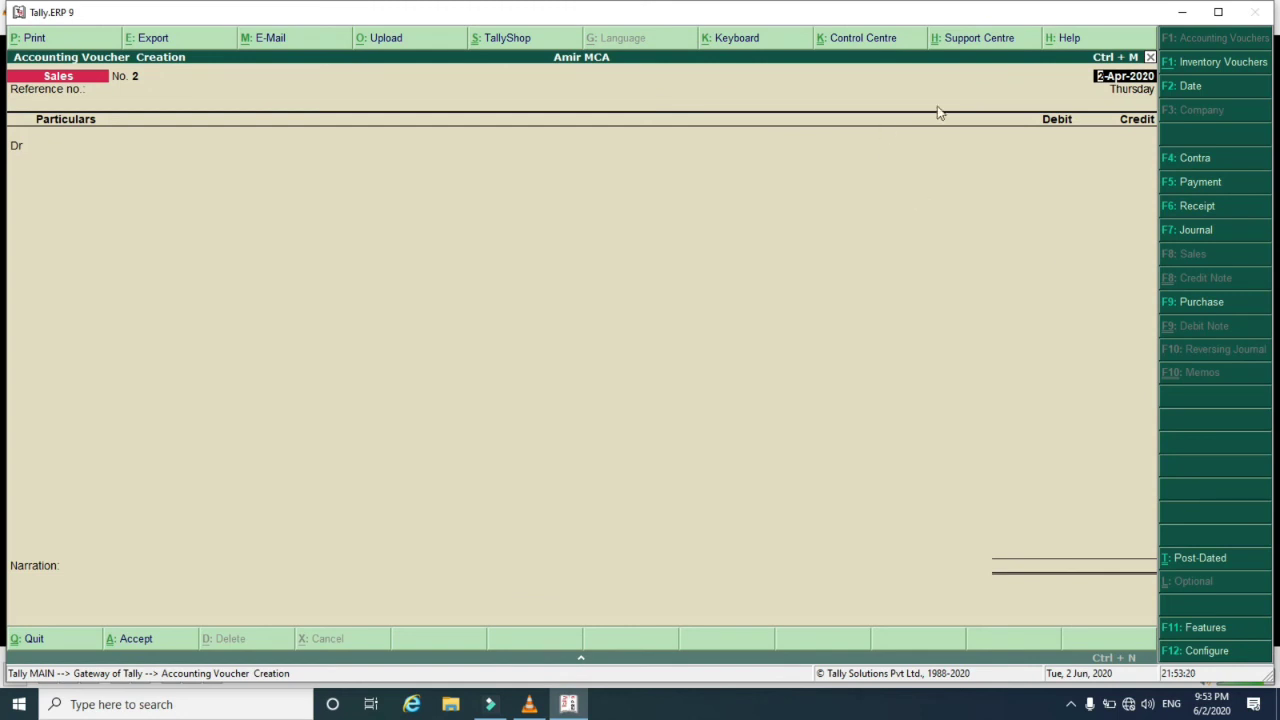
{"action": "key", "text": "Escape"}
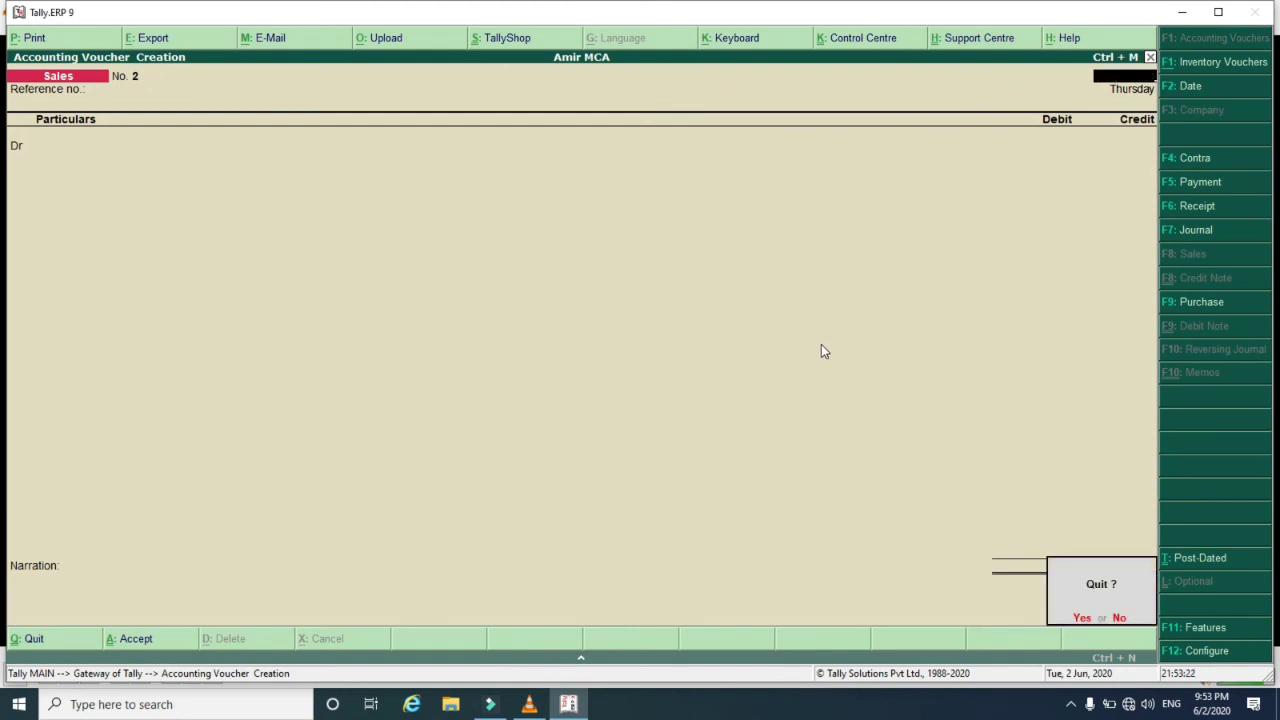
{"action": "key", "text": "y"}
Open the outstanding receivables report from the statements of accounts.
{"action": "key", "text": "Down"}
{"action": "key", "text": "Down"}
{"action": "key", "text": "Down"}
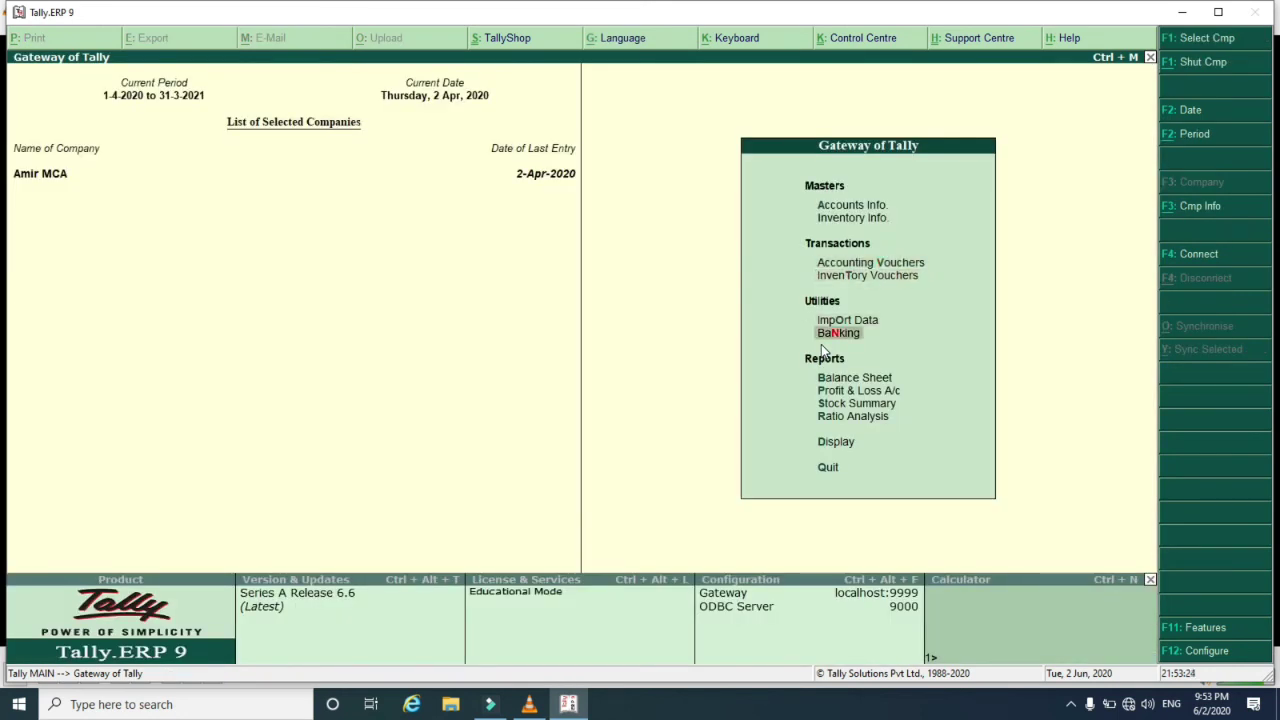
{"action": "key", "text": "Down"}
{"action": "key", "text": "Down"}
{"action": "key", "text": "Down"}
{"action": "key", "text": "Down"}
{"action": "key", "text": "Down"}
{"action": "key", "text": "Return"}
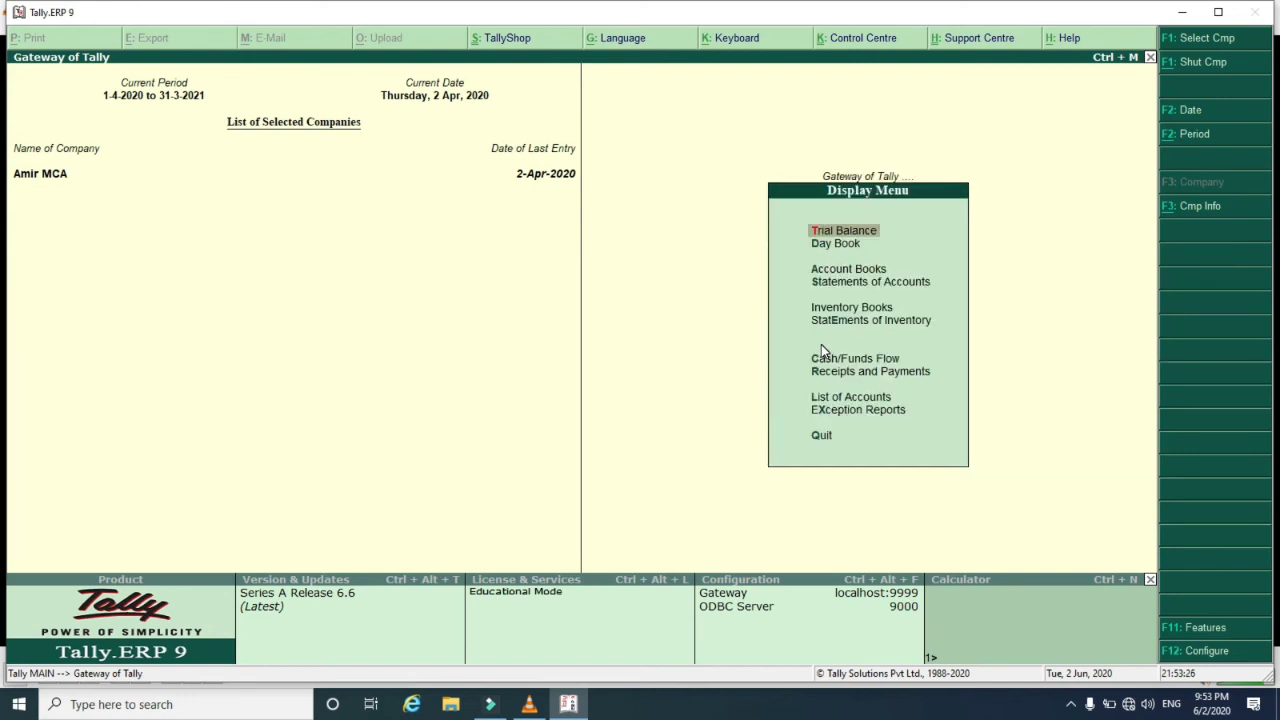
{"action": "key", "text": "Down"}
{"action": "key", "text": "Down"}
{"action": "key", "text": "Return"}
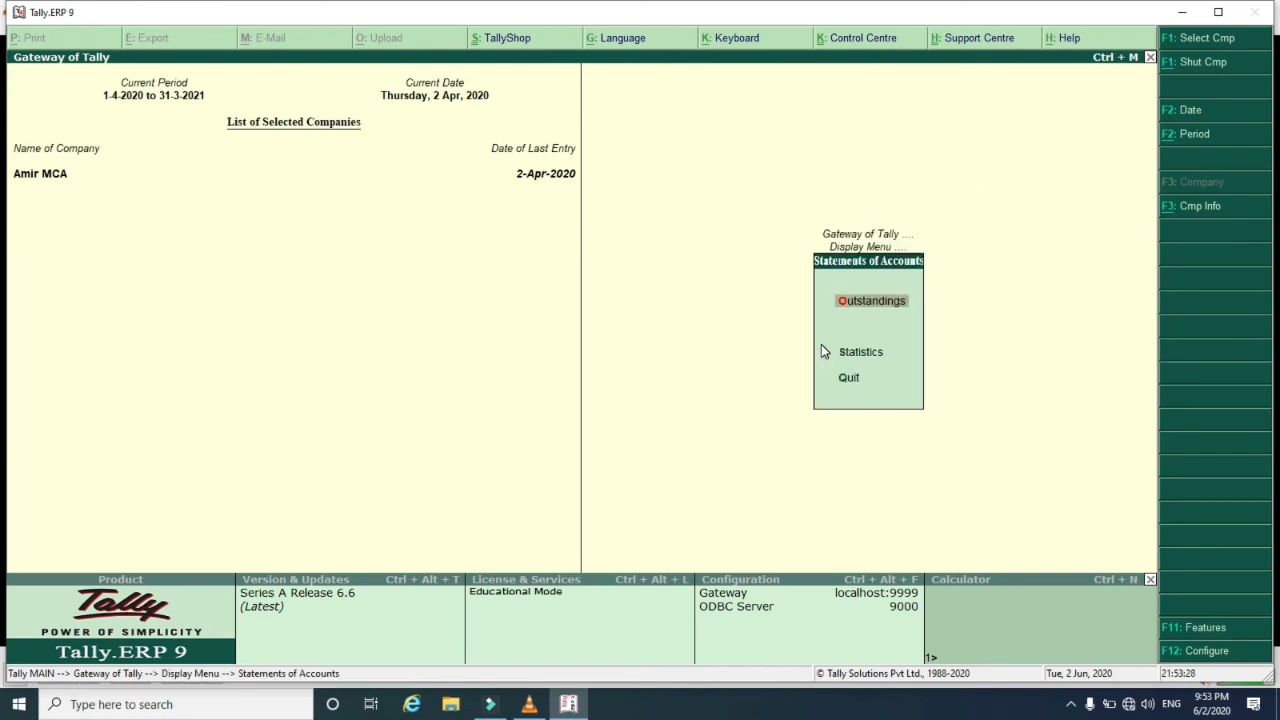
{"action": "key", "text": "Return"}
{"action": "key", "text": "Return"}
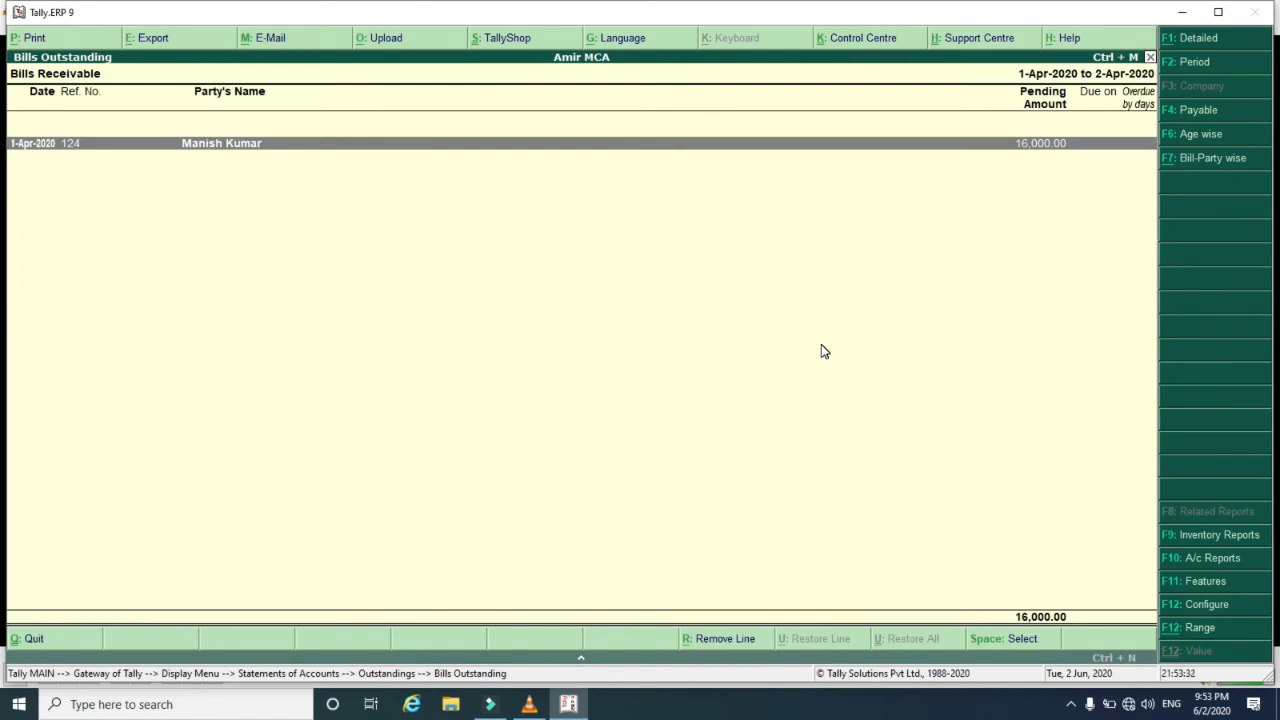
Reopen the receivables report, expand bill 124 to examine its voucher details, and return to the Gateway of Tally.
{"action": "key", "text": "Escape"}
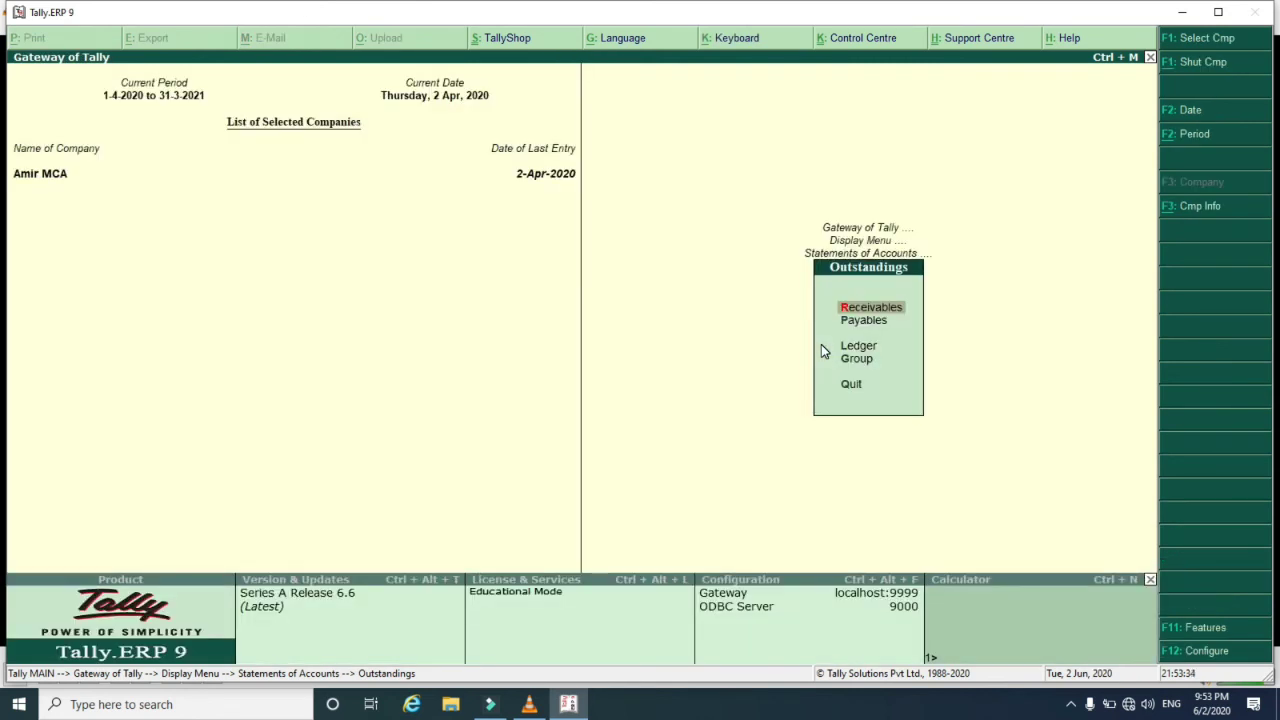
{"action": "key", "text": "Return"}
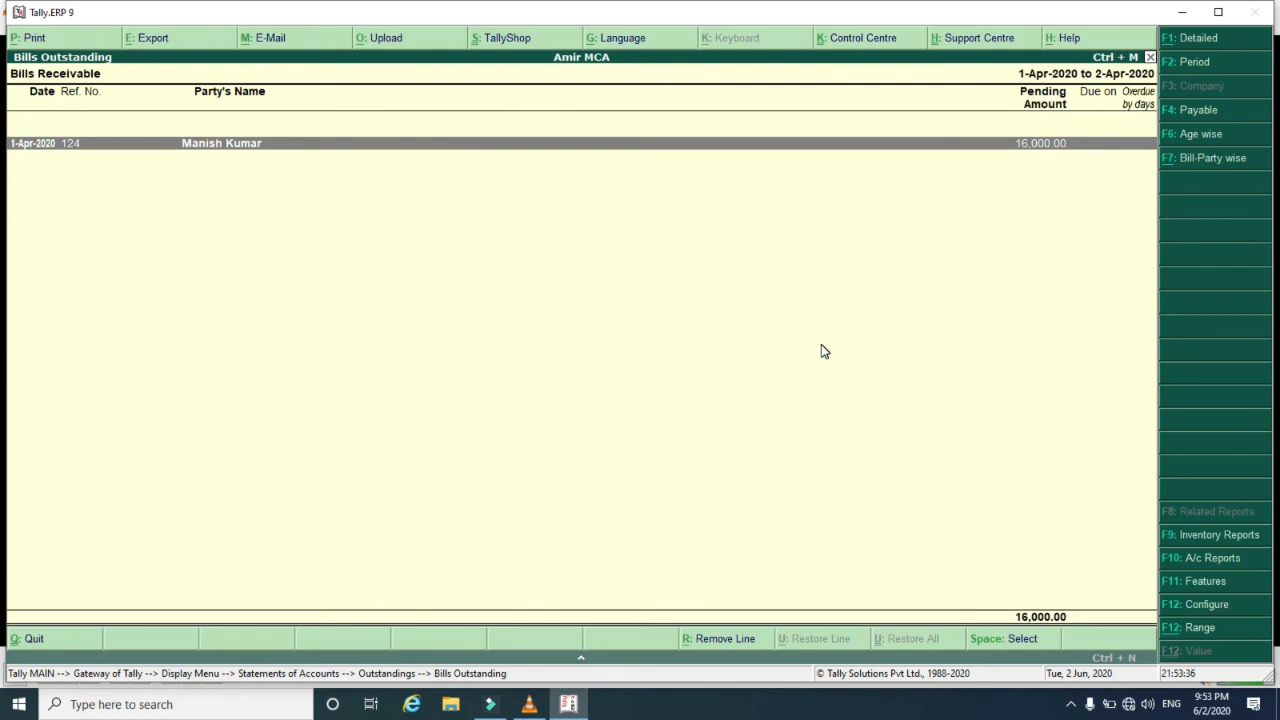
{"action": "key", "text": "shift+Return"}
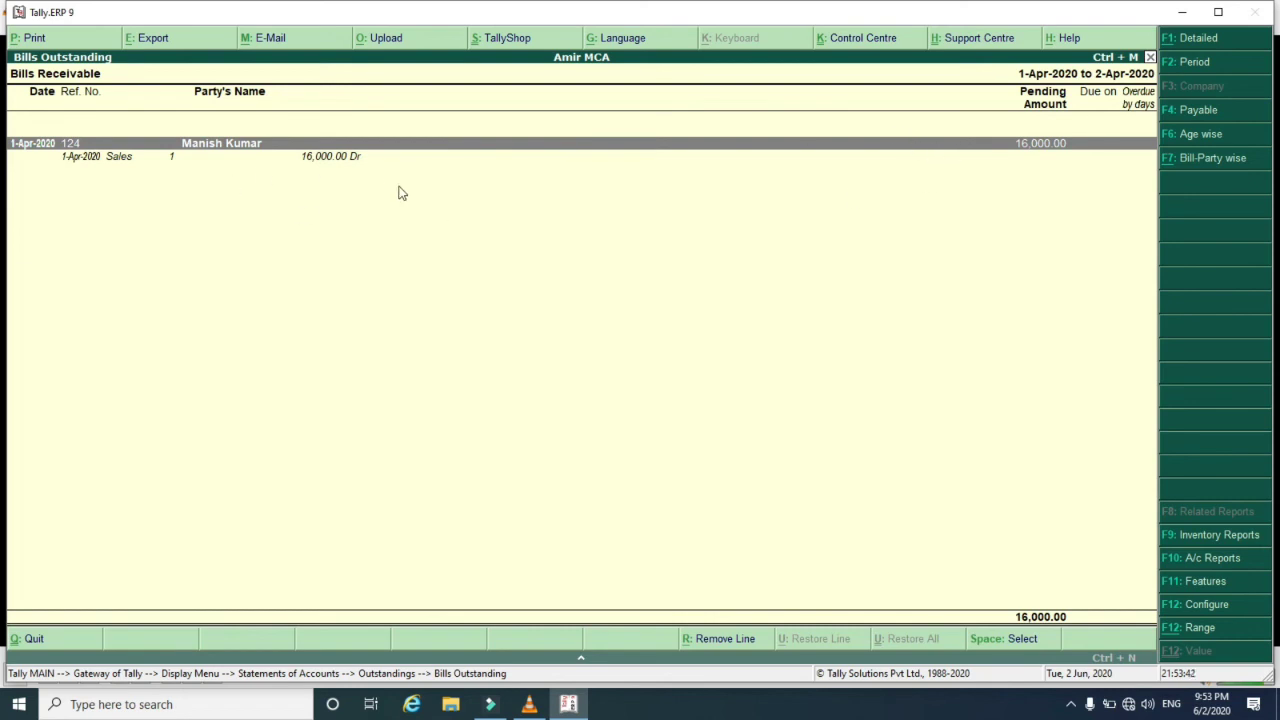
{"action": "key", "text": "Escape"}
{"action": "key", "text": "Escape"}
{"action": "key", "text": "Escape"}
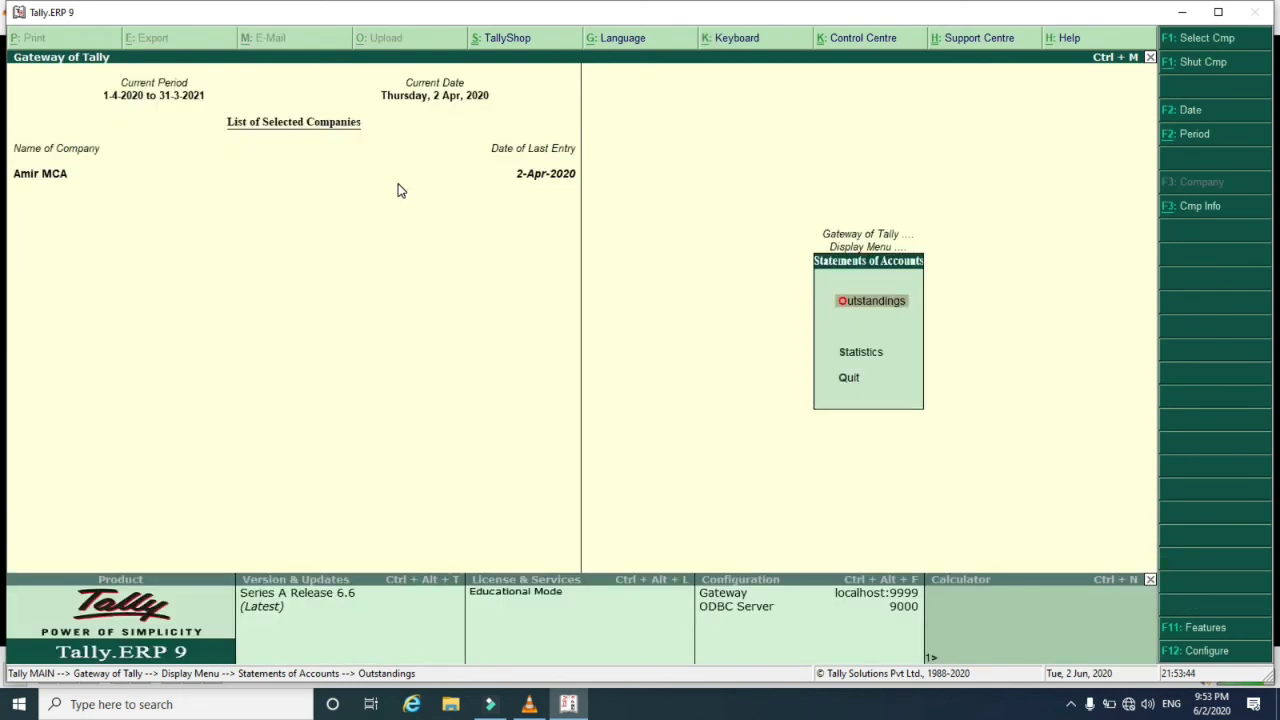
{"action": "key", "text": "Escape"}
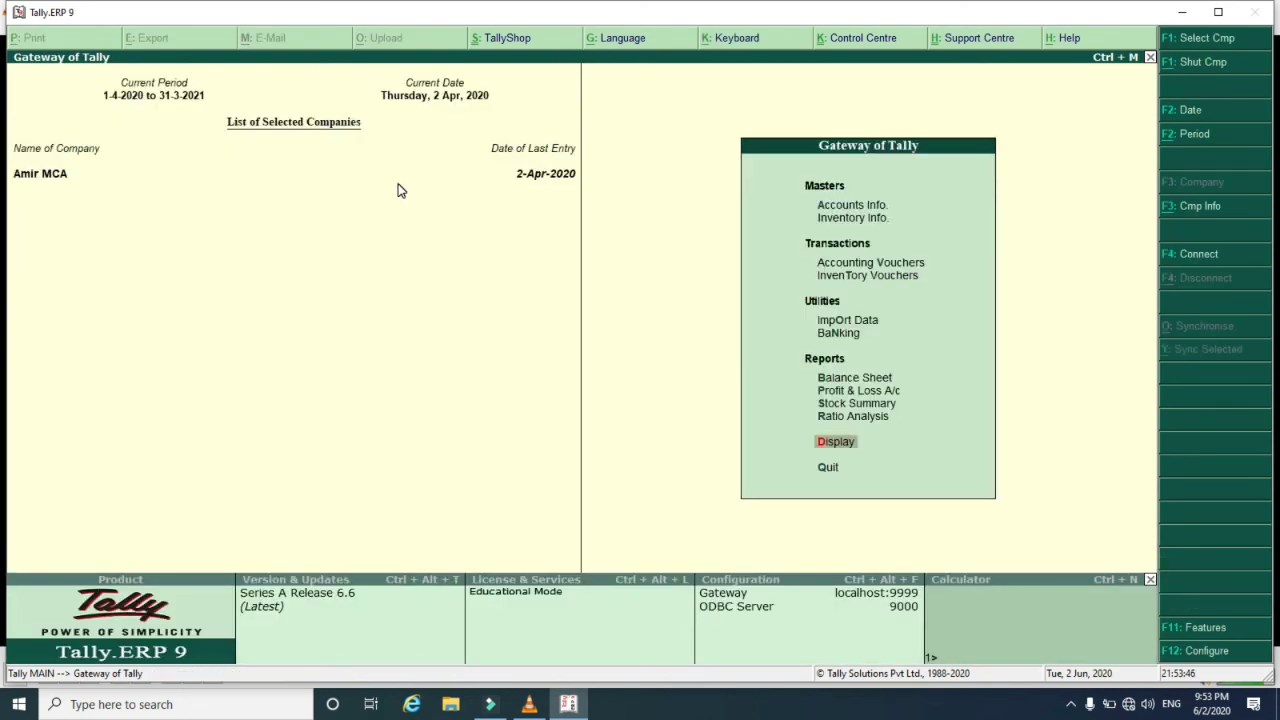
Open accounting voucher entry and switch it to a receipt voucher.
{"action": "key", "text": "Down"}
{"action": "key", "text": "Down"}
{"action": "key", "text": "Down"}
{"action": "key", "text": "Down"}
{"action": "key", "text": "Down"}
{"action": "key", "text": "Up"}
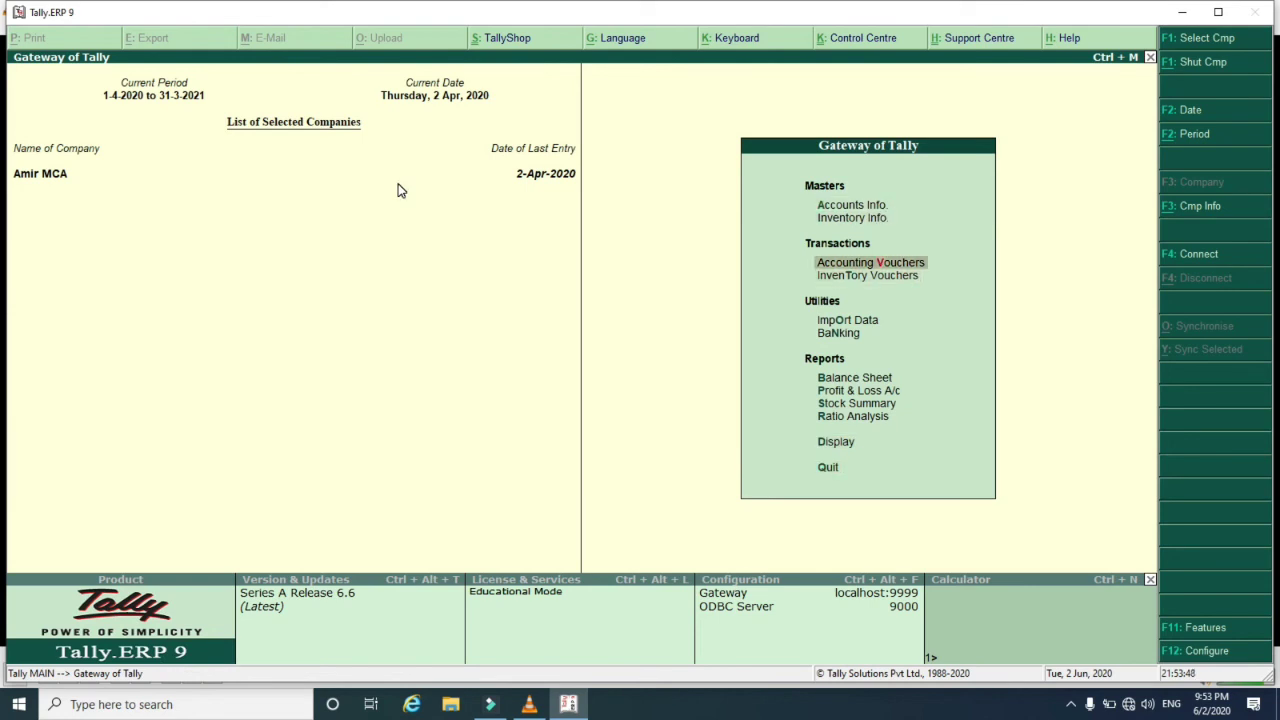
{"action": "key", "text": "Return"}
{"action": "left_click", "coordinate": [1201, 207]}
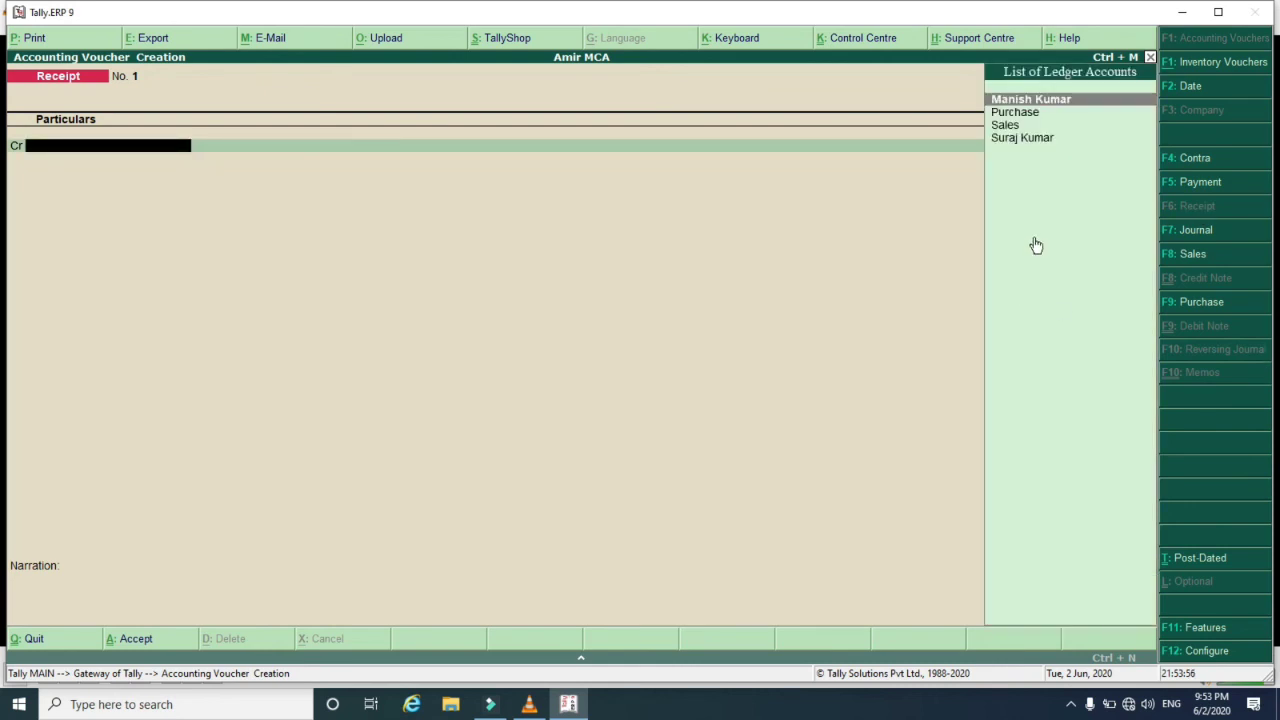
Credit the customer's ledger with 2,000 in the receipt voucher, checking the amount against the example in VLC.
{"action": "key", "text": "Return"}
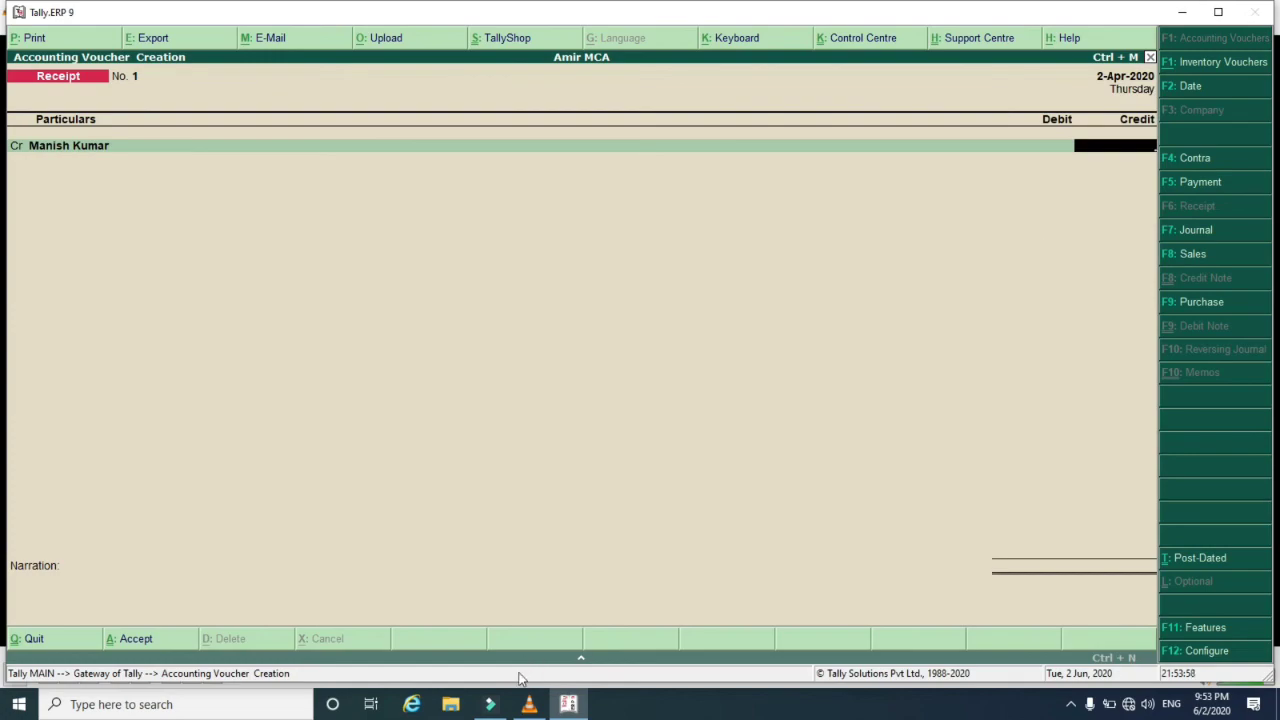
{"action": "left_click", "coordinate": [529, 704]}
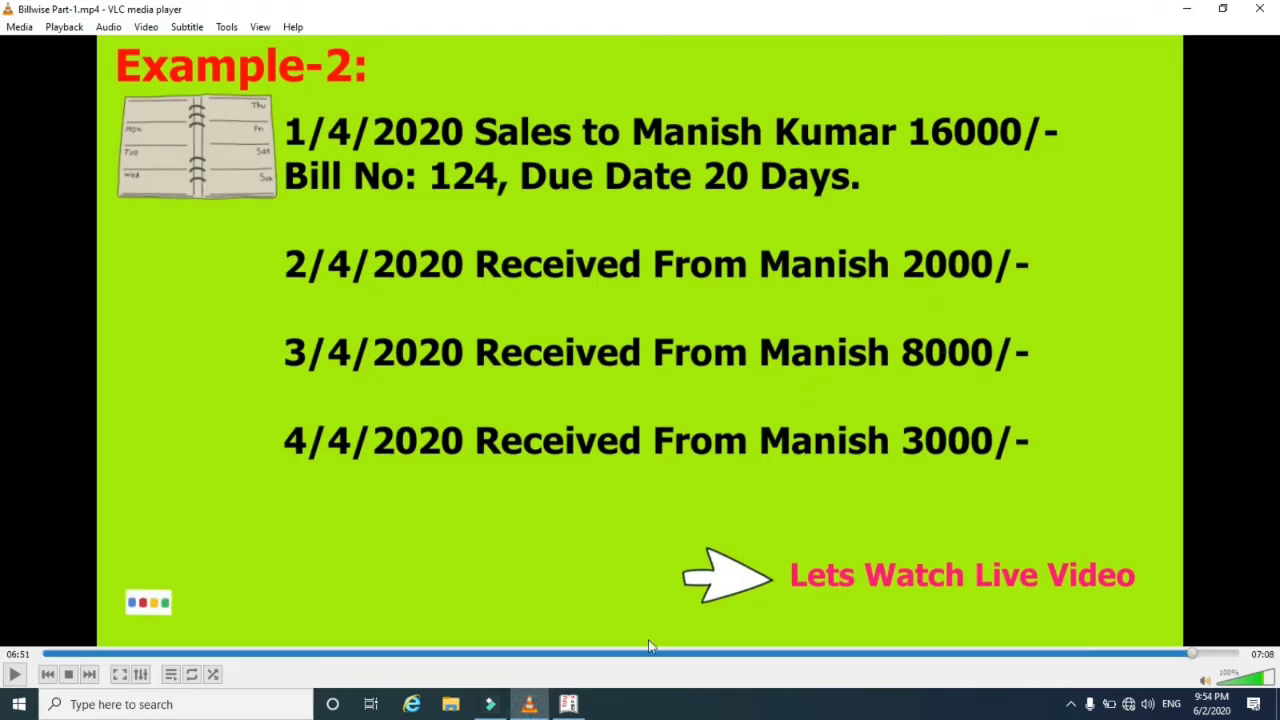
{"action": "left_click", "coordinate": [572, 704]}
{"action": "type", "text": "2000"}
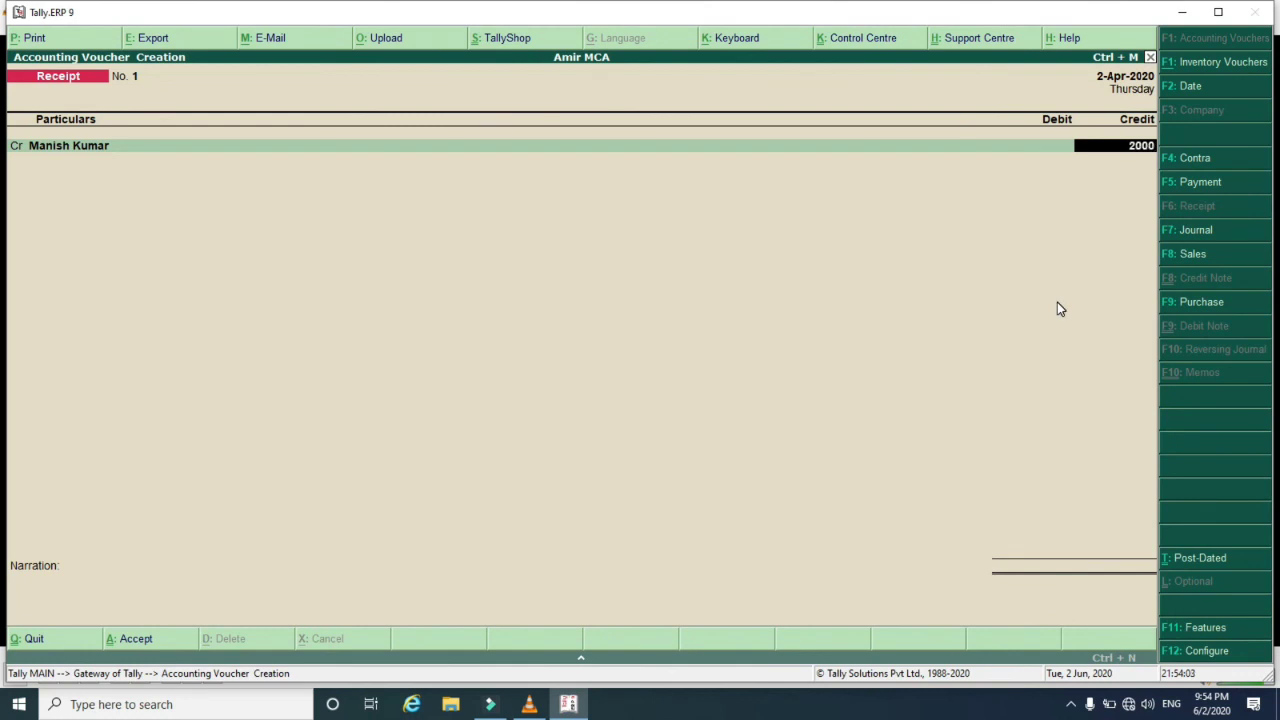
{"action": "key", "text": "Return"}
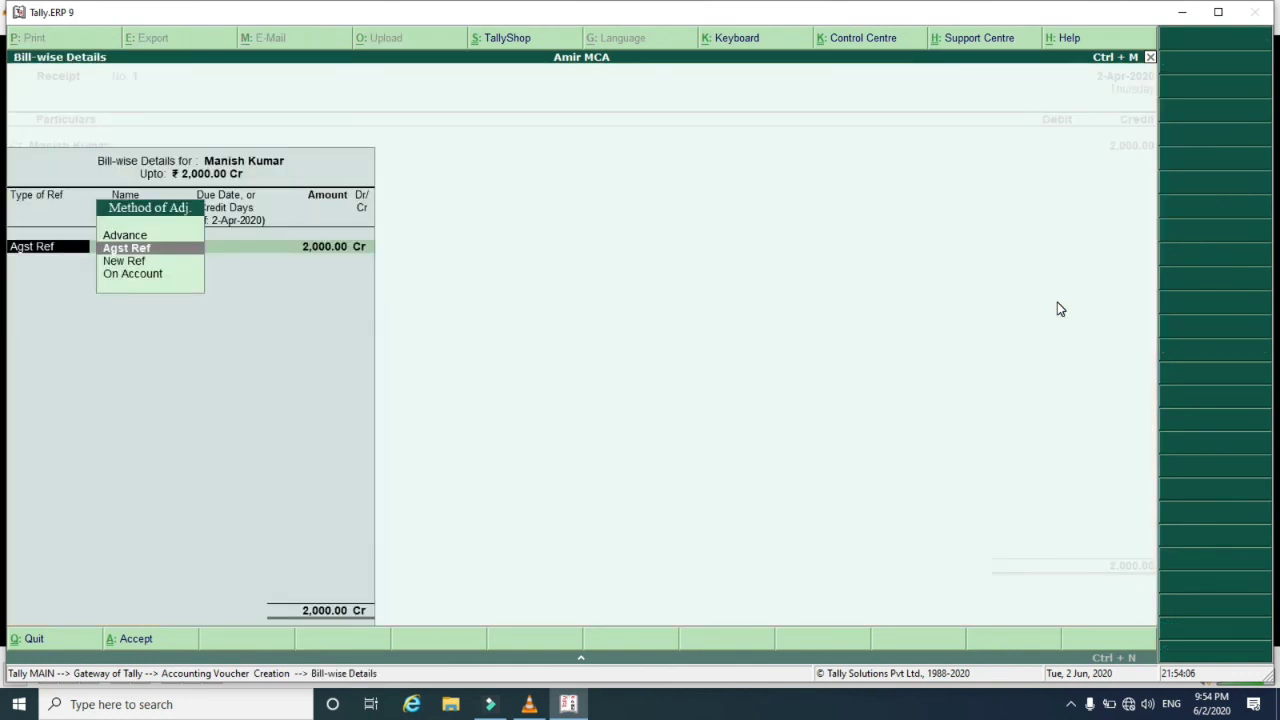
Adjust the 2,000 receipt as Agst Ref against bill 124 and accept the bill-wise details.
{"action": "key", "text": "Return"}
{"action": "type", "text": "12"}
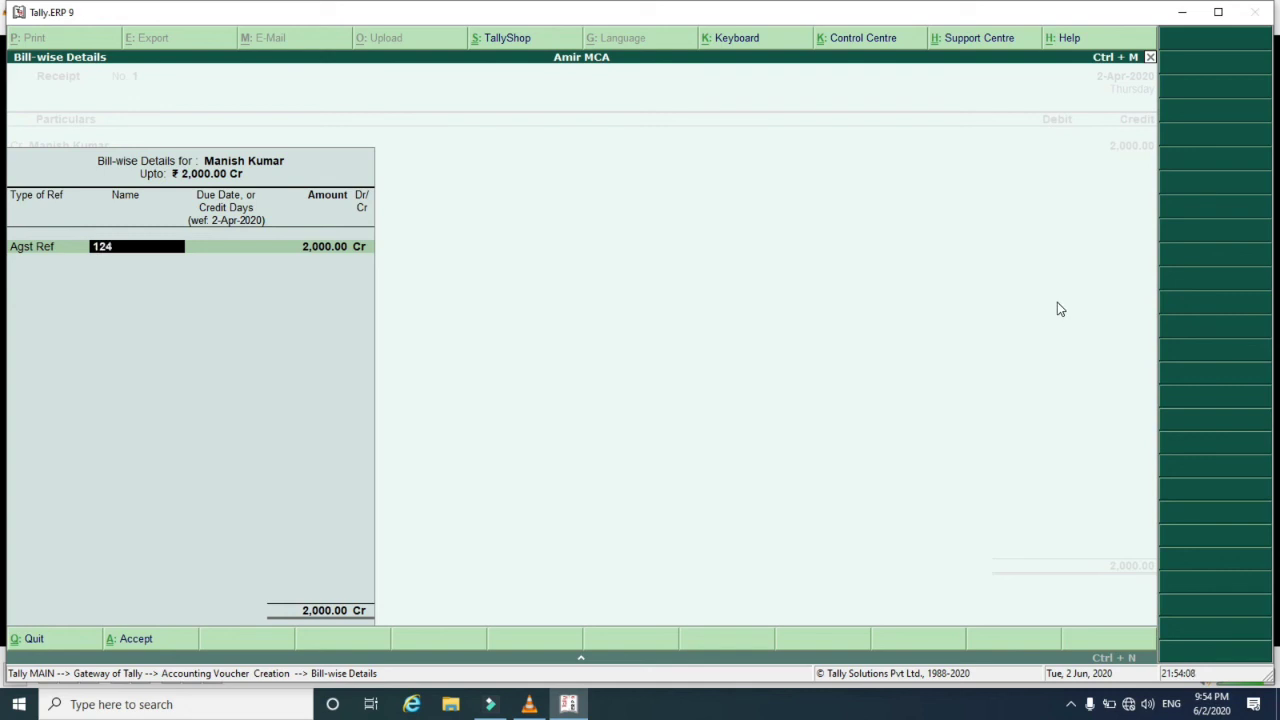
{"action": "type", "text": "4"}
{"action": "key", "text": "Return"}
{"action": "key", "text": "Return"}
{"action": "key", "text": "Return"}
{"action": "key", "text": "Return"}
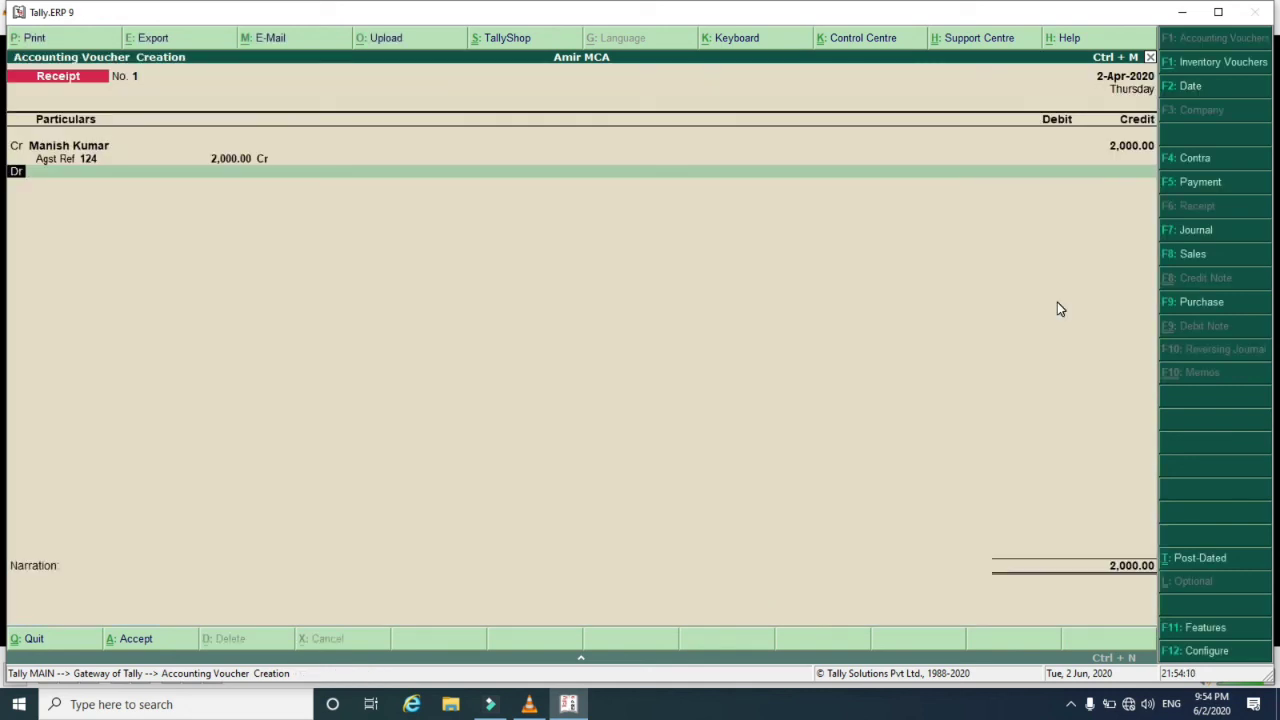
Debit Cash for the 2,000 receipt, save the voucher and begin the next receipt voucher.
{"action": "key", "text": "Return"}
{"action": "key", "text": "Return"}
{"action": "key", "text": "Return"}
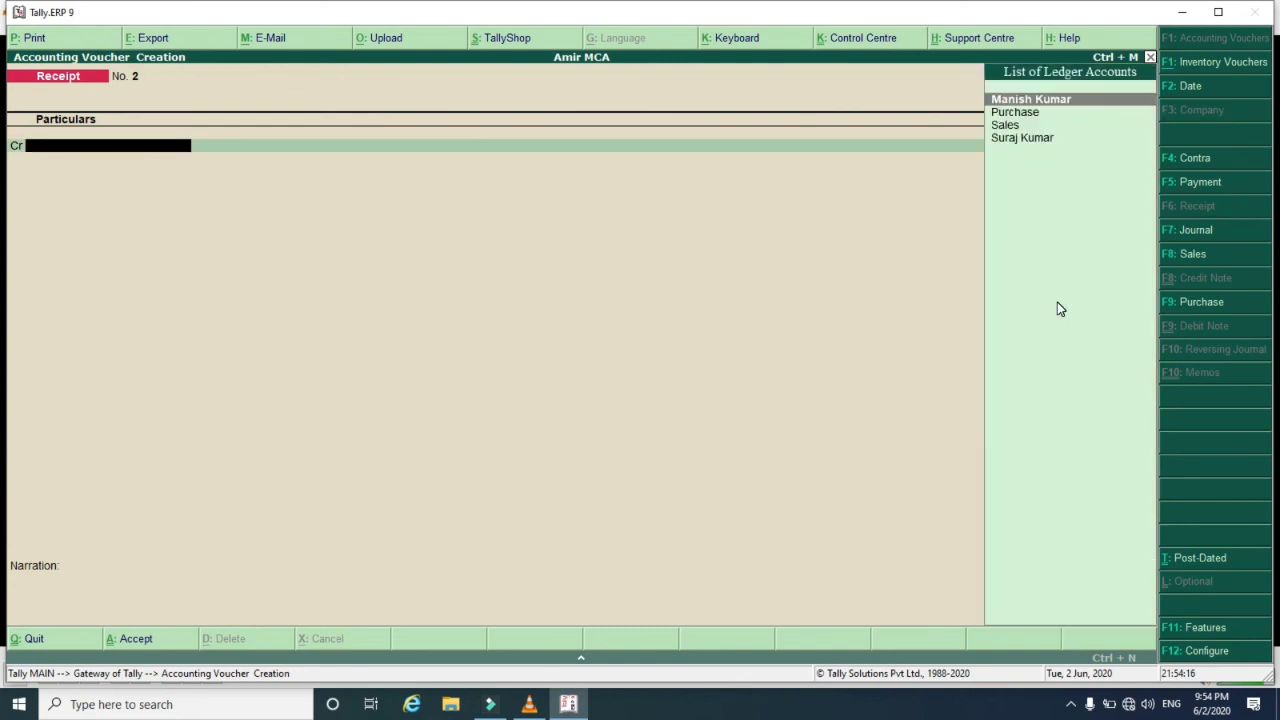
Credit the customer's ledger with 8,000 in the receipt voucher and adjust it as Agst Ref against bill 124.
{"action": "key", "text": "Return"}
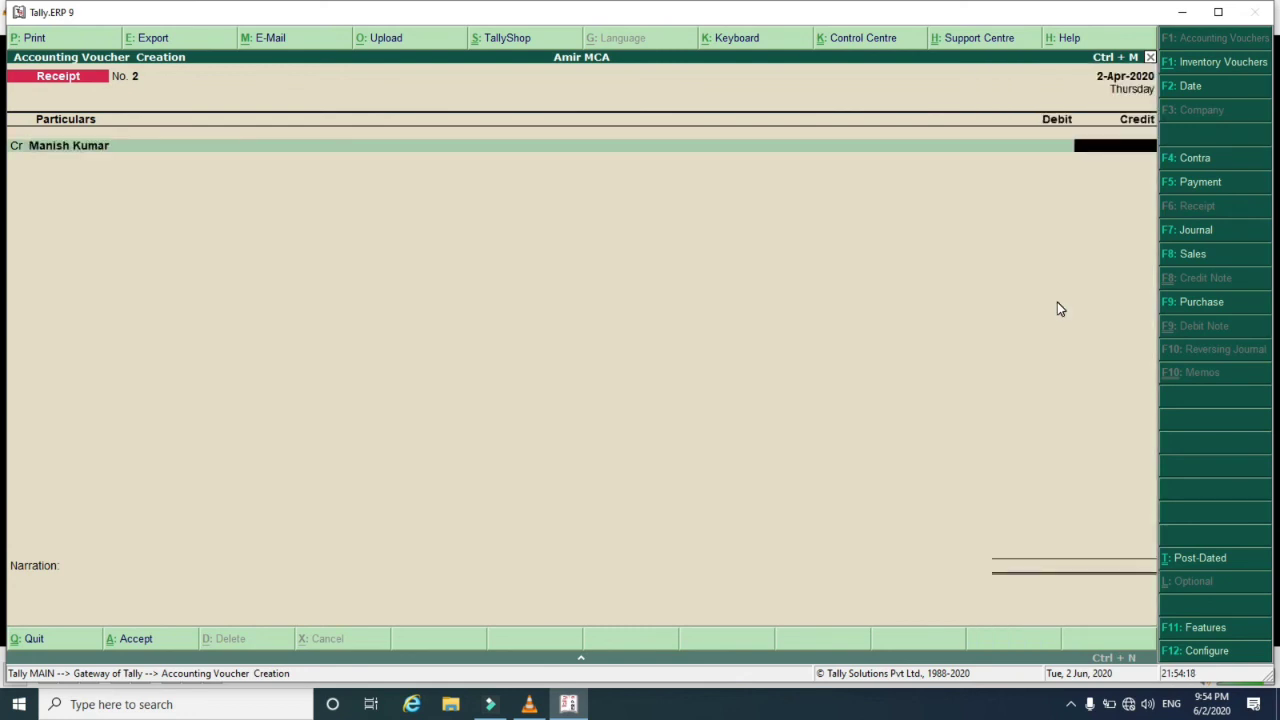
{"action": "type", "text": "8000"}
{"action": "key", "text": "Return"}
{"action": "key", "text": "Return"}
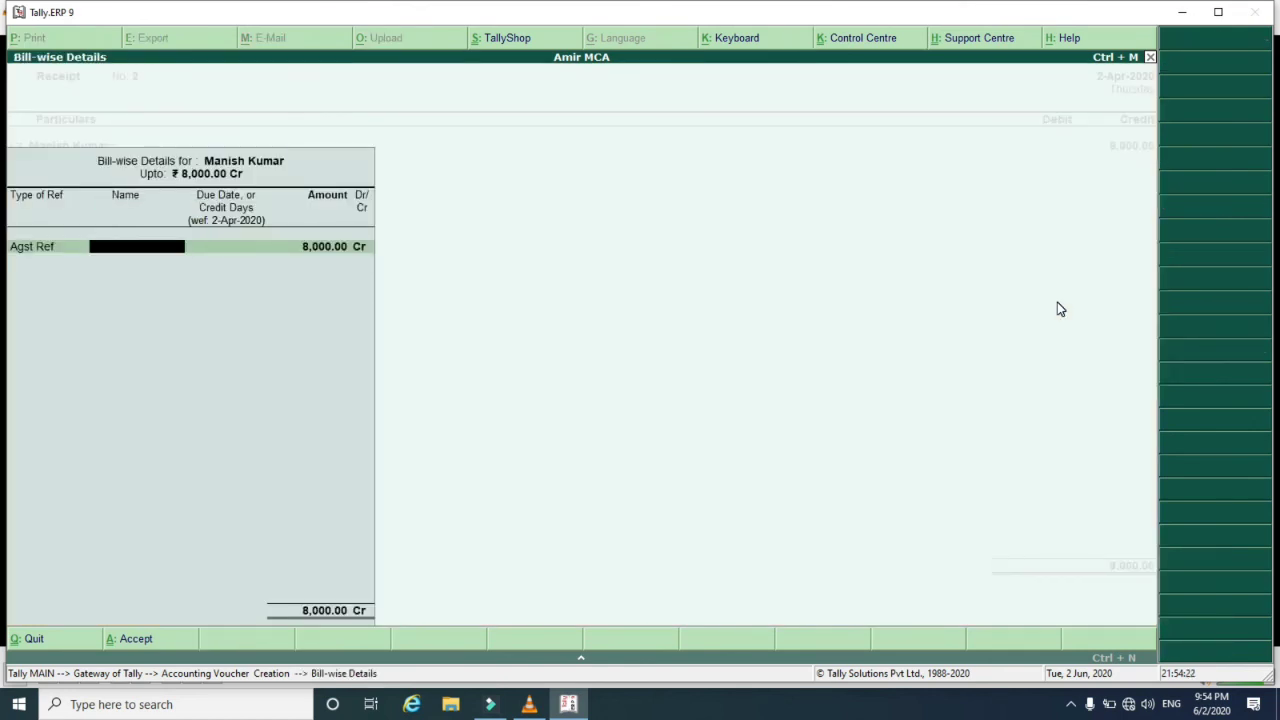
{"action": "type", "text": "124"}
{"action": "key", "text": "Return"}
{"action": "key", "text": "Return"}
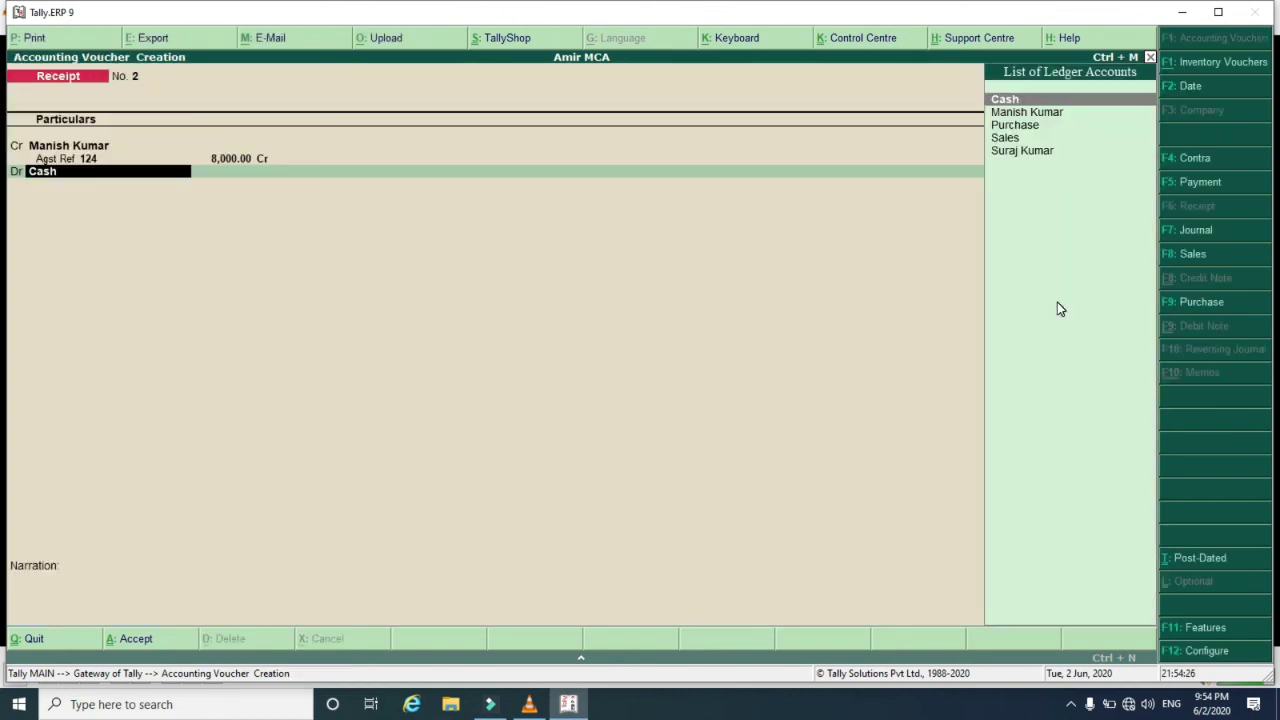
Debit Cash for the 8,000 receipt and save the voucher.
{"action": "key", "text": "Return"}
{"action": "key", "text": "Return"}
{"action": "key", "text": "Return"}
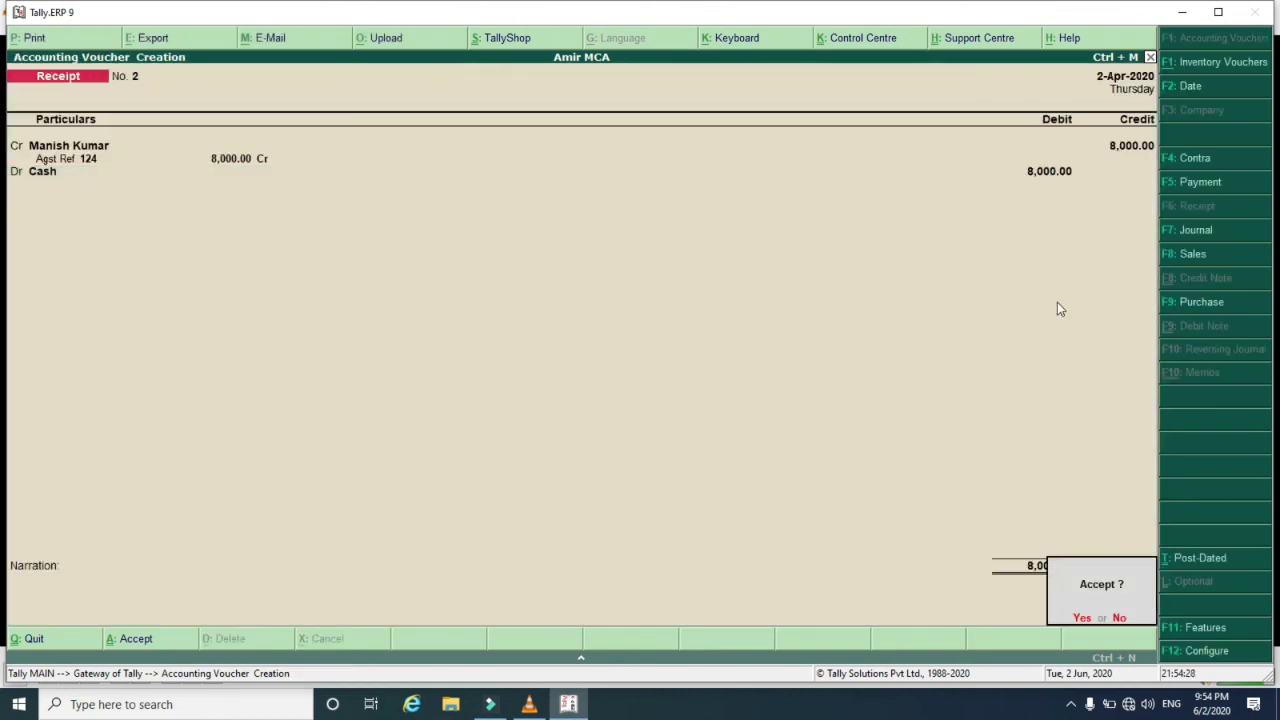
{"action": "key", "text": "Return"}
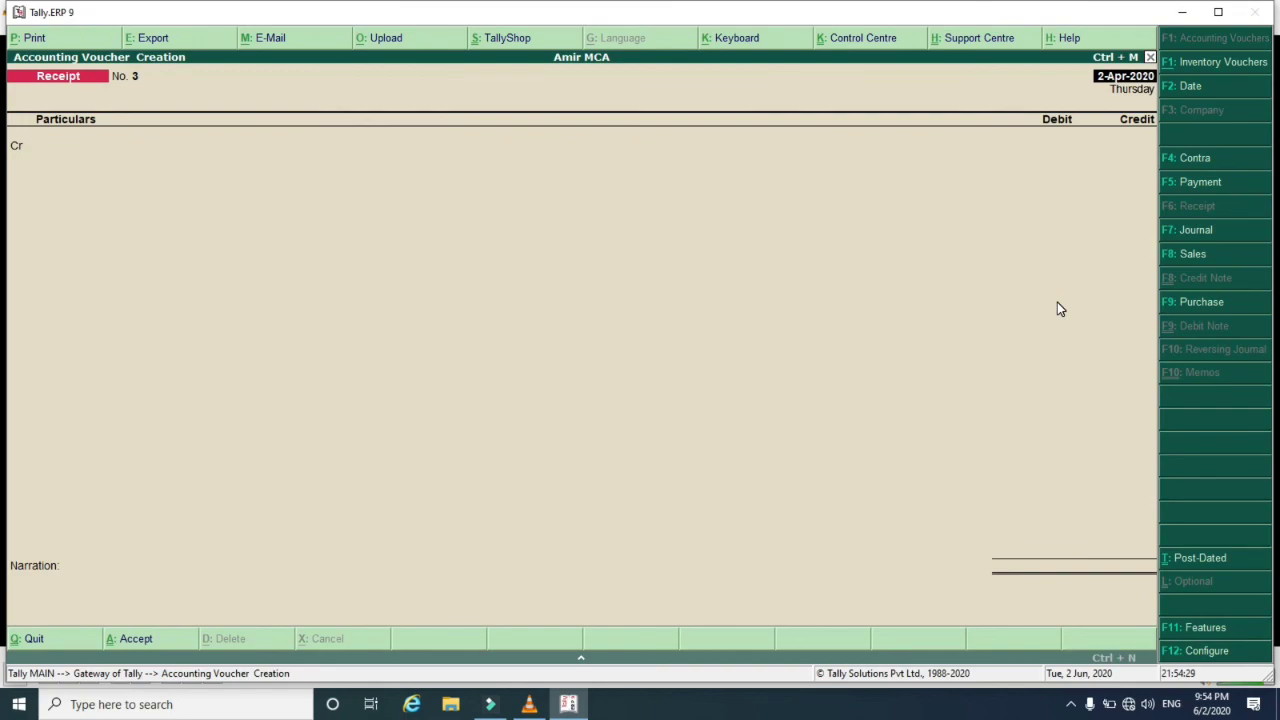
Check the next receipt in the VLC example and credit the customer's ledger with 3,000 in a new Tally receipt voucher.
{"action": "left_click", "coordinate": [529, 704]}
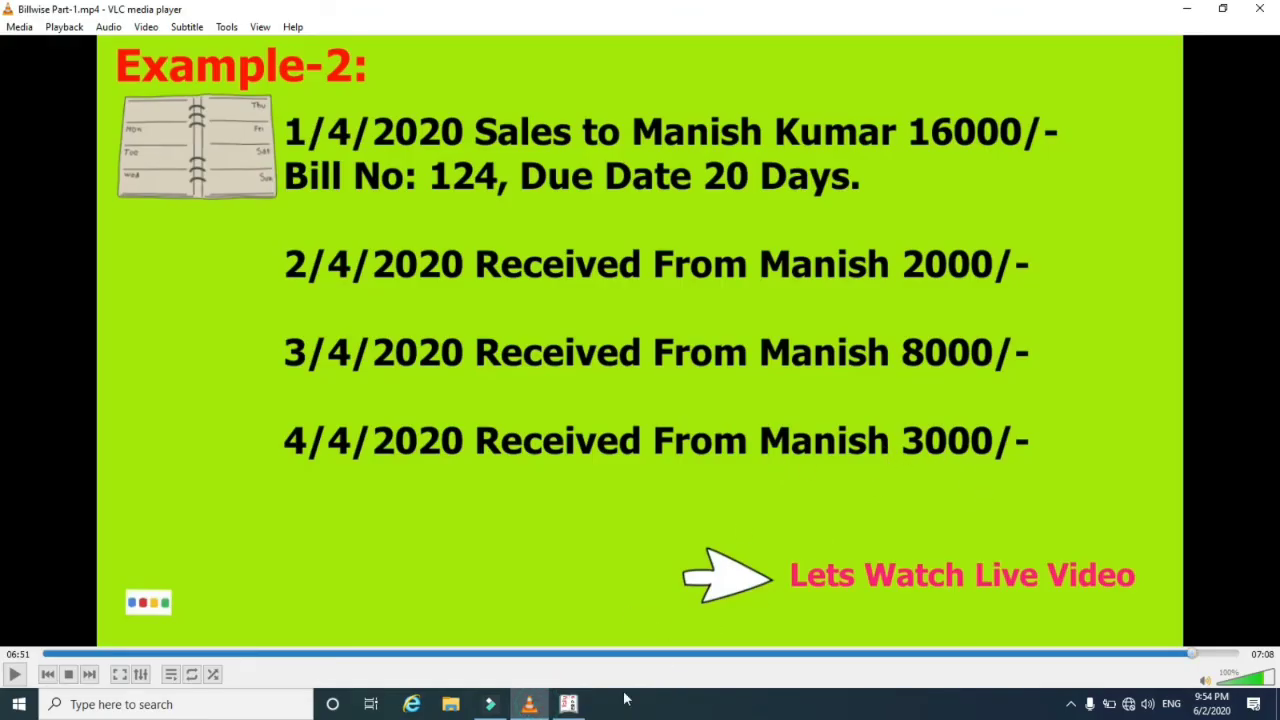
{"action": "left_click", "coordinate": [568, 704]}
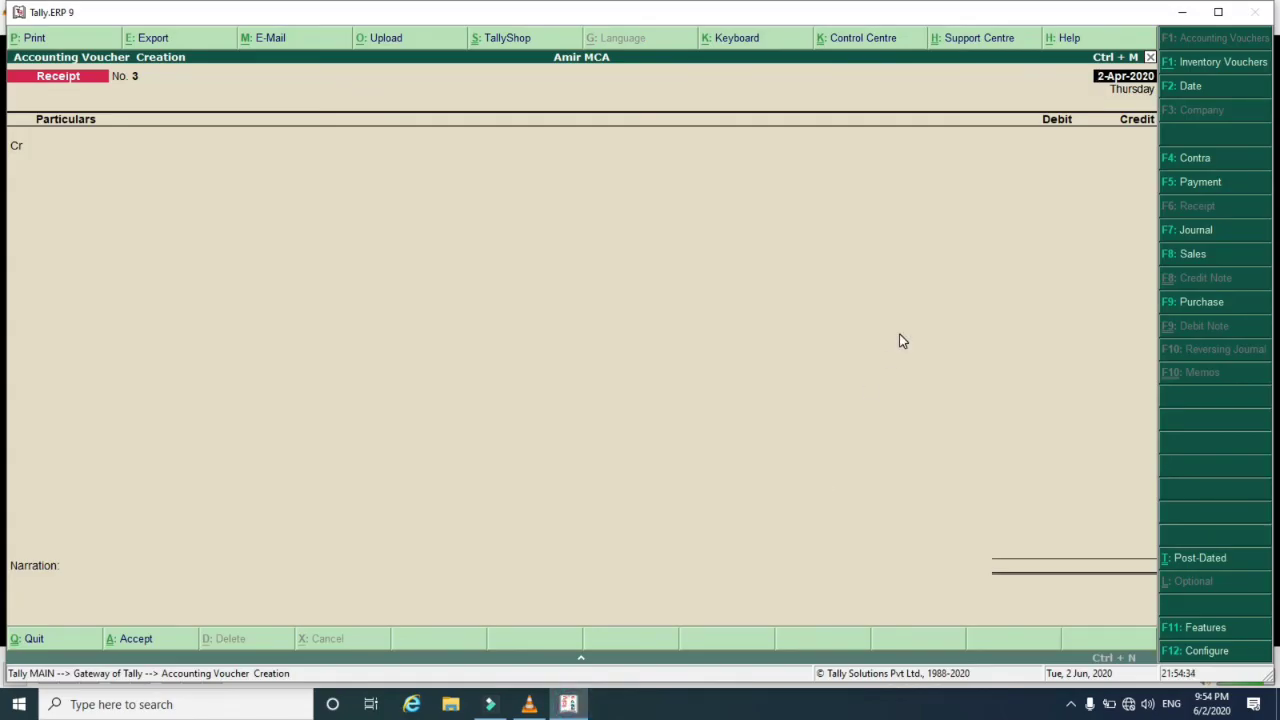
{"action": "key", "text": "Return"}
{"action": "key", "text": "Return"}
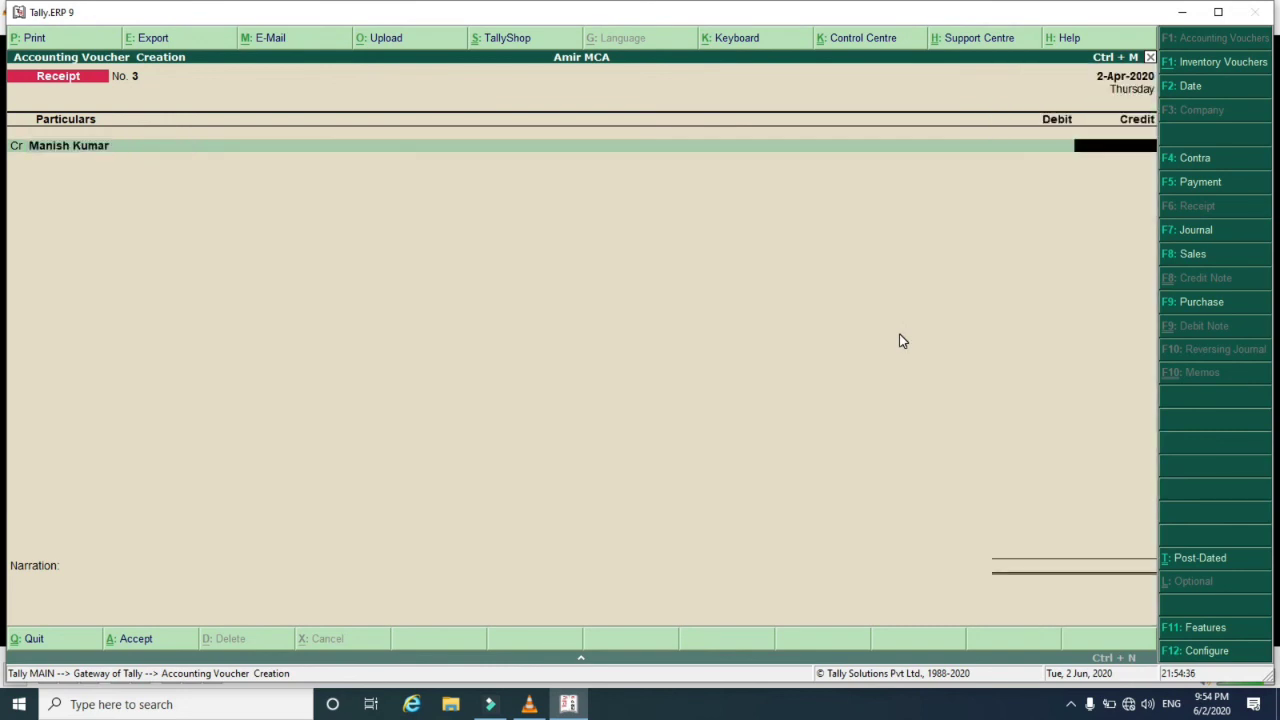
{"action": "type", "text": "3,000"}
{"action": "key", "text": "Return"}
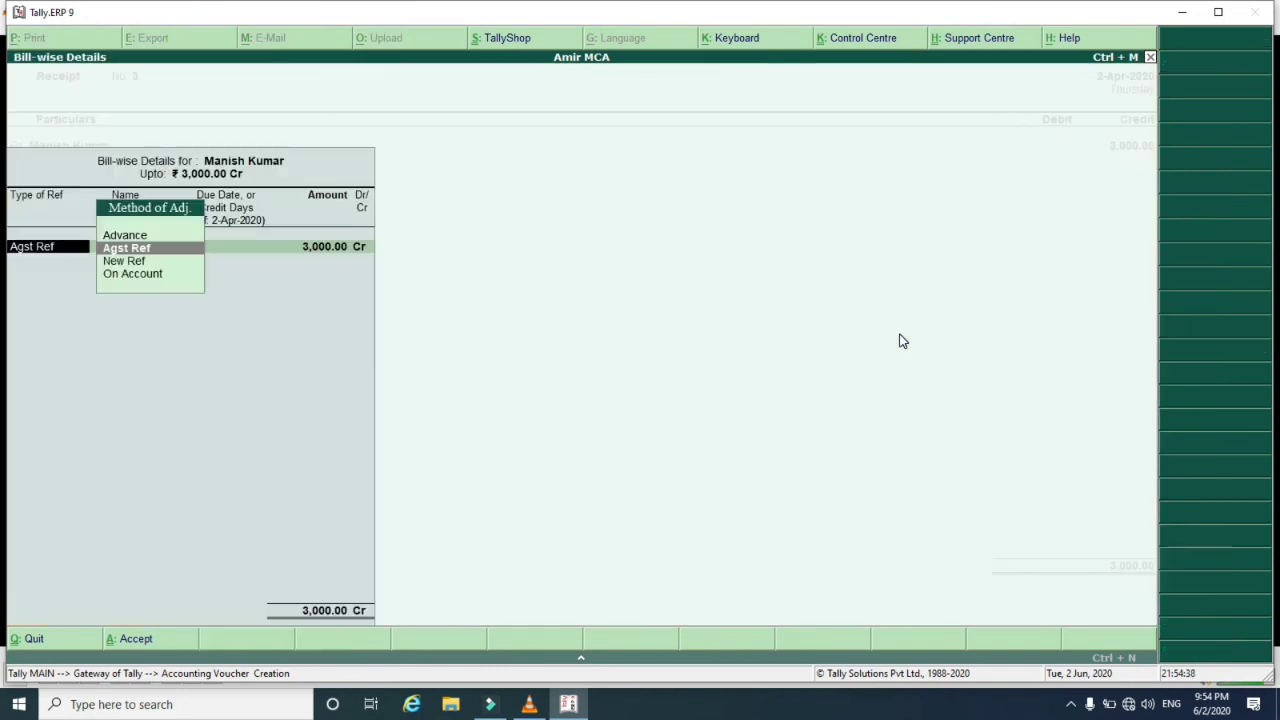
Adjust the 3,000 receipt as Agst Ref against bill 124 and accept the bill-wise details.
{"action": "key", "text": "Return"}
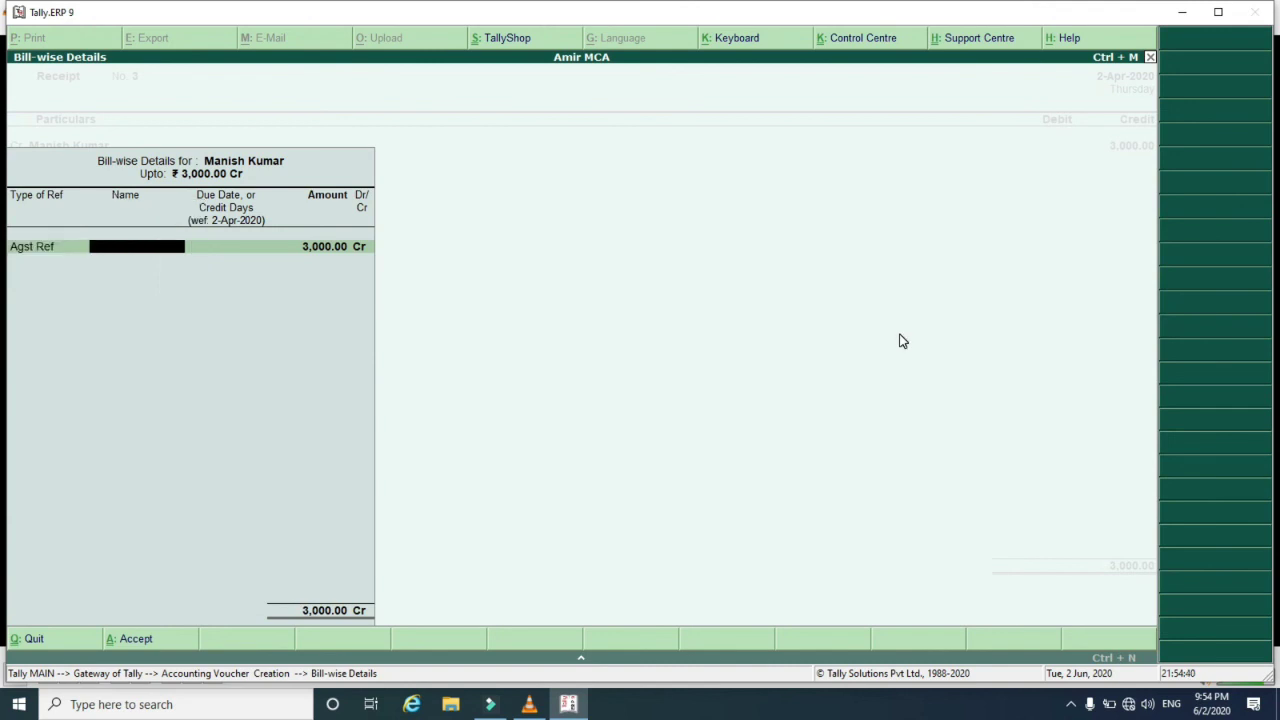
{"action": "type", "text": "124"}
{"action": "key", "text": "Return"}
{"action": "key", "text": "Return"}
Debit Cash for the 3,000 receipt and save the voucher.
{"action": "key", "text": "Return"}
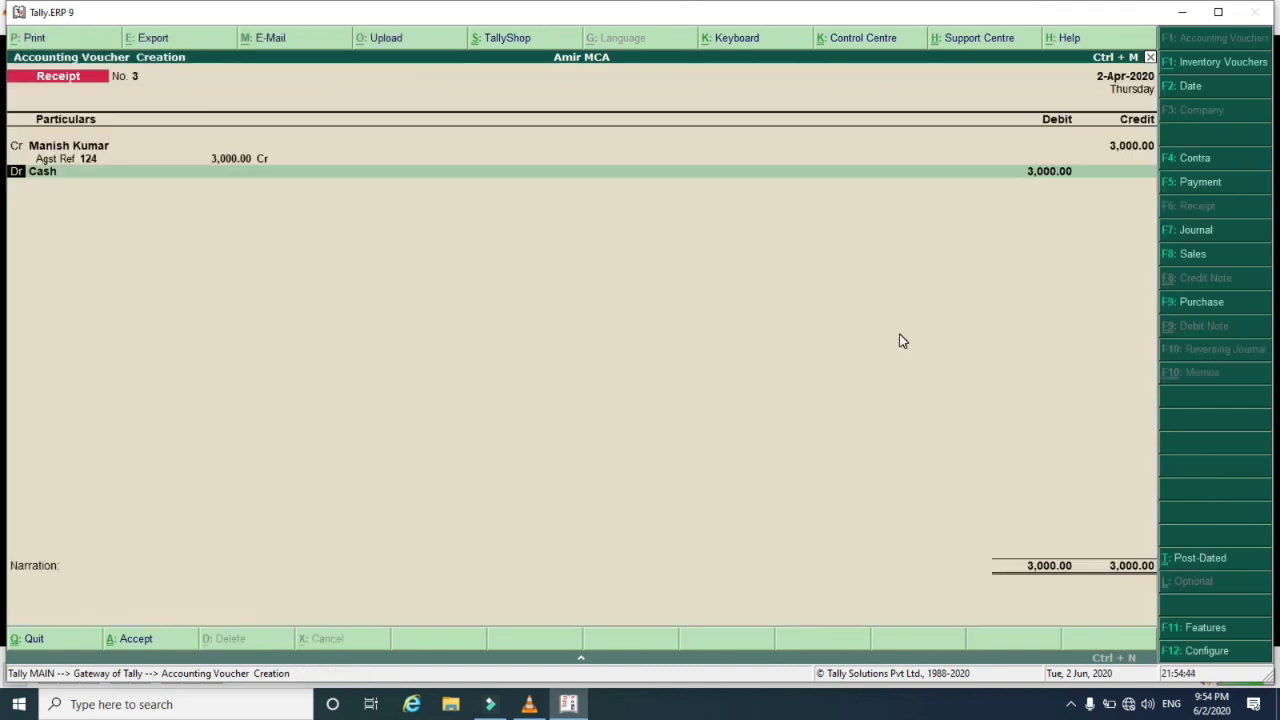
{"action": "key", "text": "Return"}
{"action": "key", "text": "Return"}
{"action": "key", "text": "Return"}
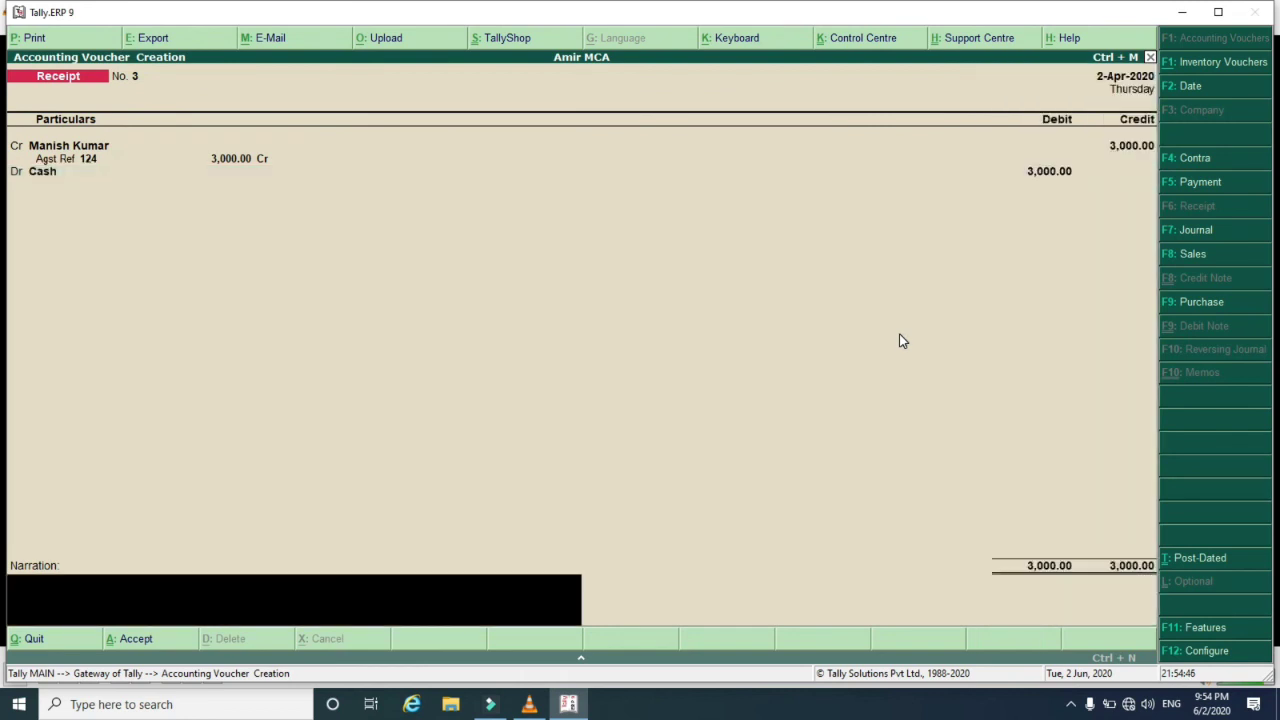
{"action": "key", "text": "Return"}
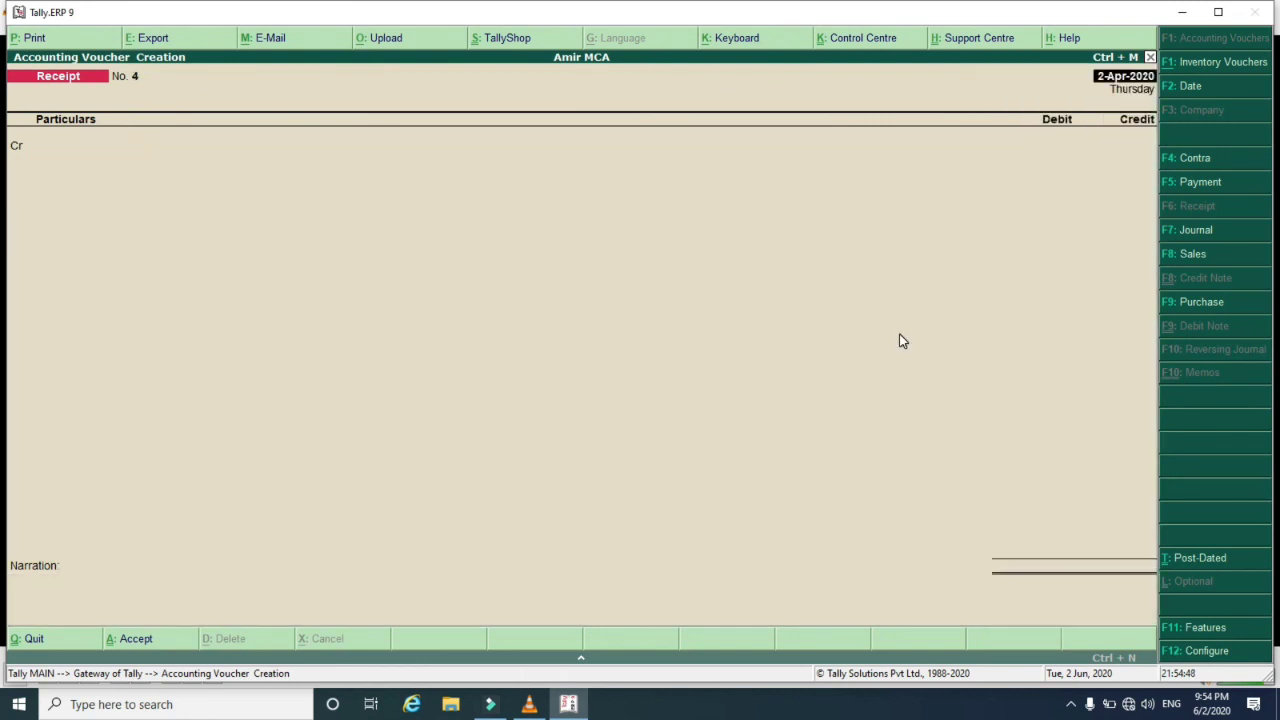
Leave voucher entry and open the outstanding receivables report to examine bill 124's pending amount and its vouchers.
{"action": "key", "text": "Escape"}
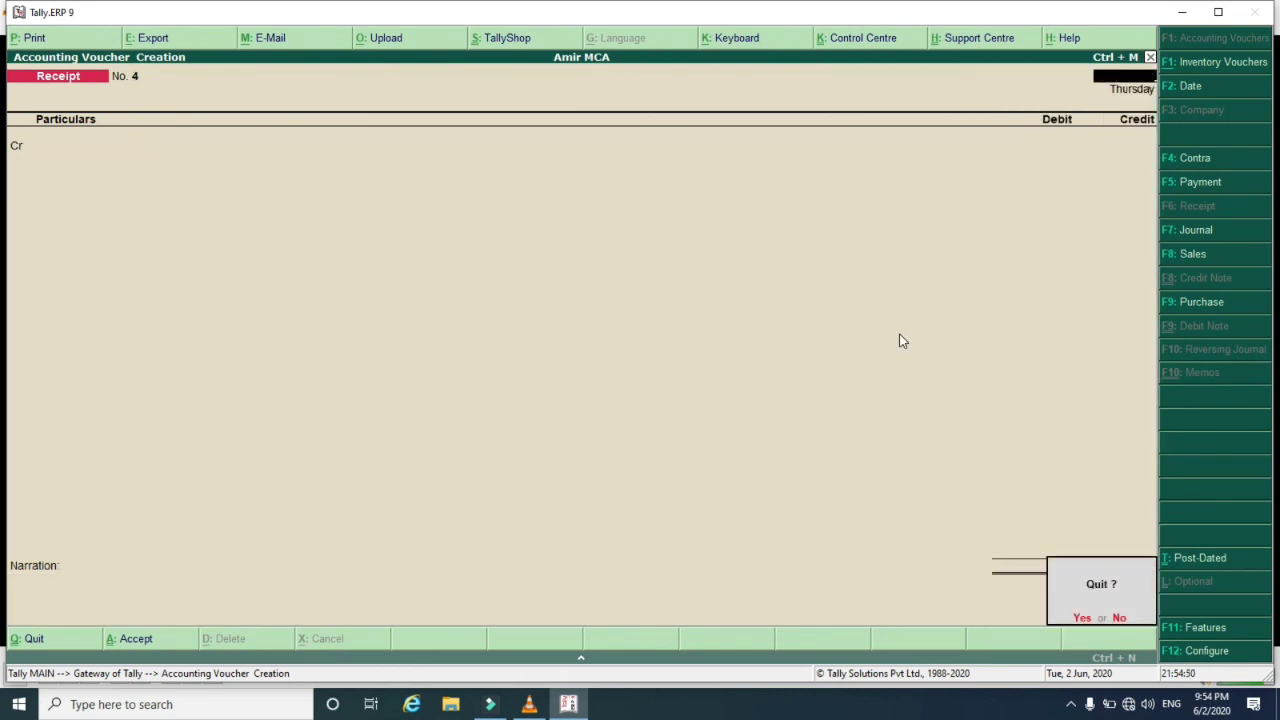
{"action": "key", "text": "Return"}
{"action": "key", "text": "Down"}
{"action": "key", "text": "Down"}
{"action": "key", "text": "Down"}
{"action": "key", "text": "Down"}
{"action": "key", "text": "Down"}
{"action": "key", "text": "Down"}
{"action": "key", "text": "Down"}
{"action": "key", "text": "Down"}
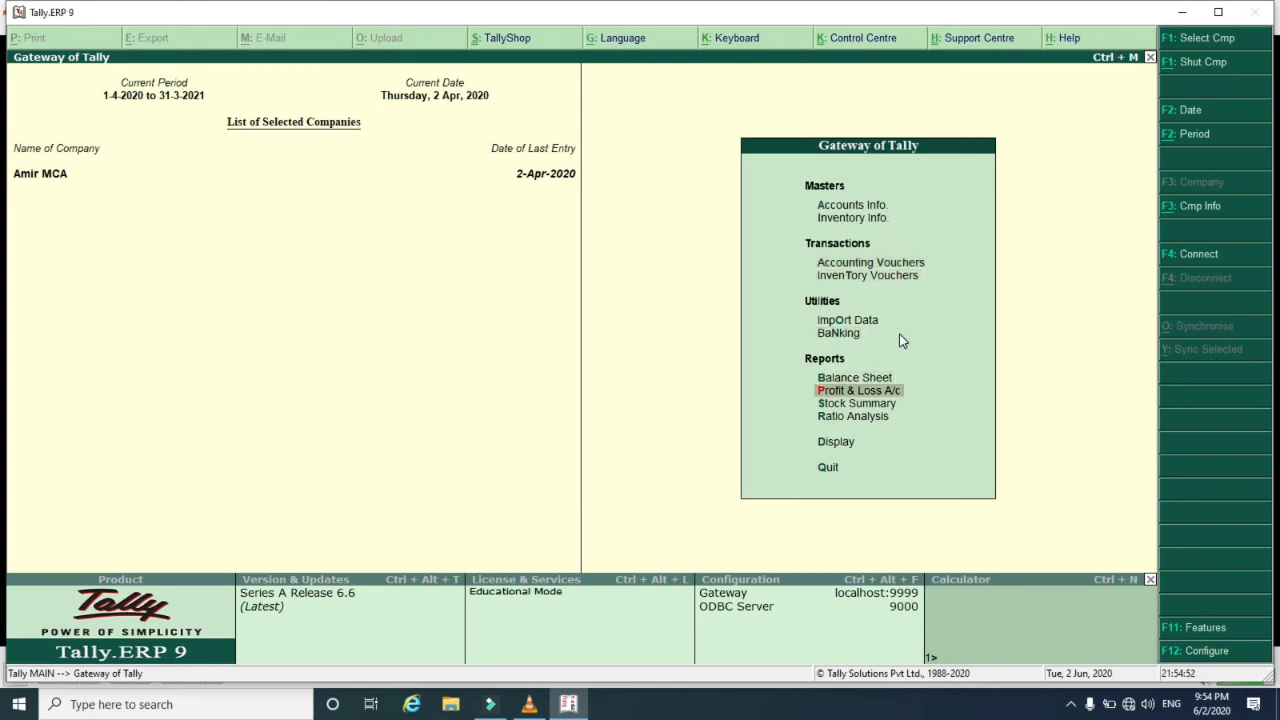
{"action": "key", "text": "Return"}
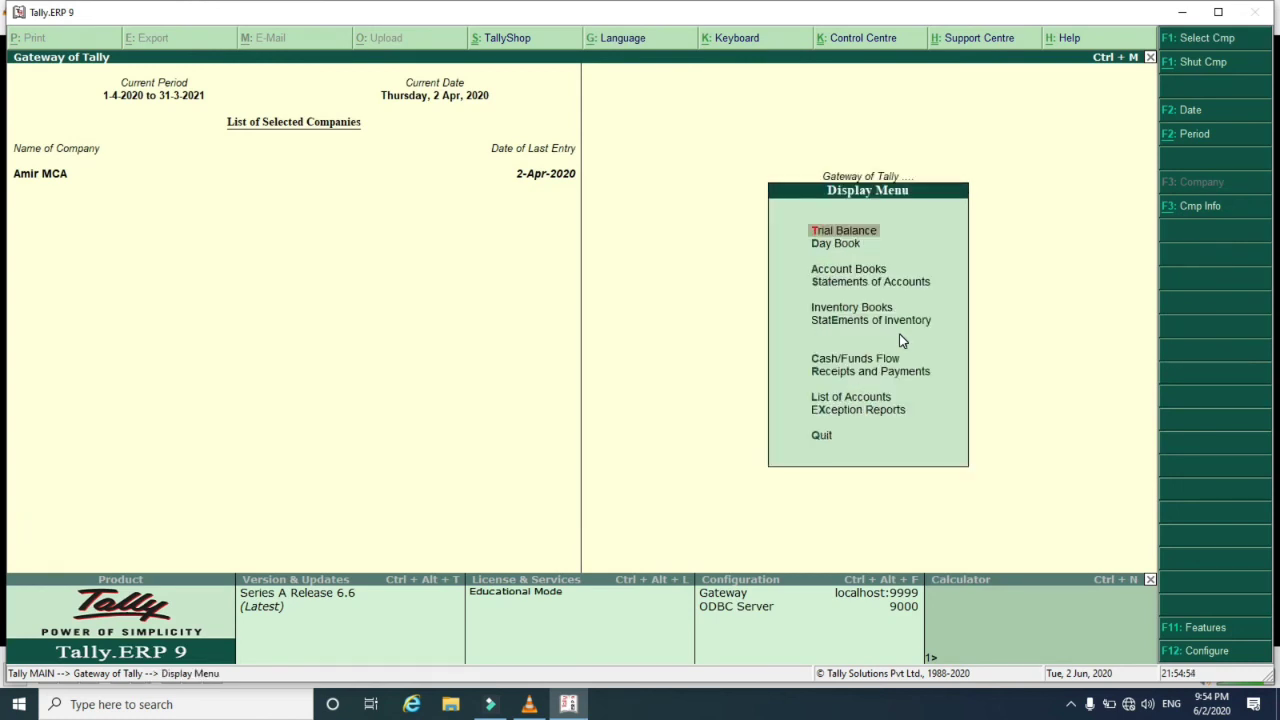
{"action": "key", "text": "Down"}
{"action": "key", "text": "Down"}
{"action": "key", "text": "Down"}
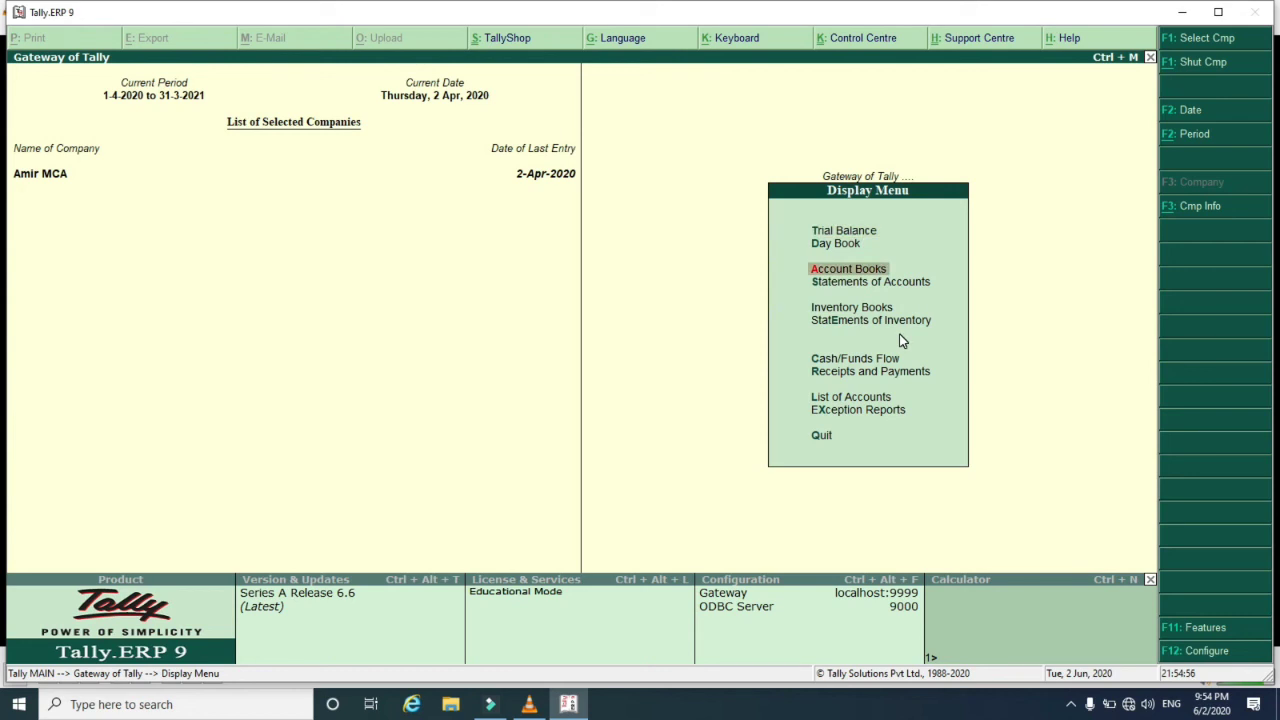
{"action": "key", "text": "Return"}
{"action": "key", "text": "Return"}
{"action": "key", "text": "Return"}
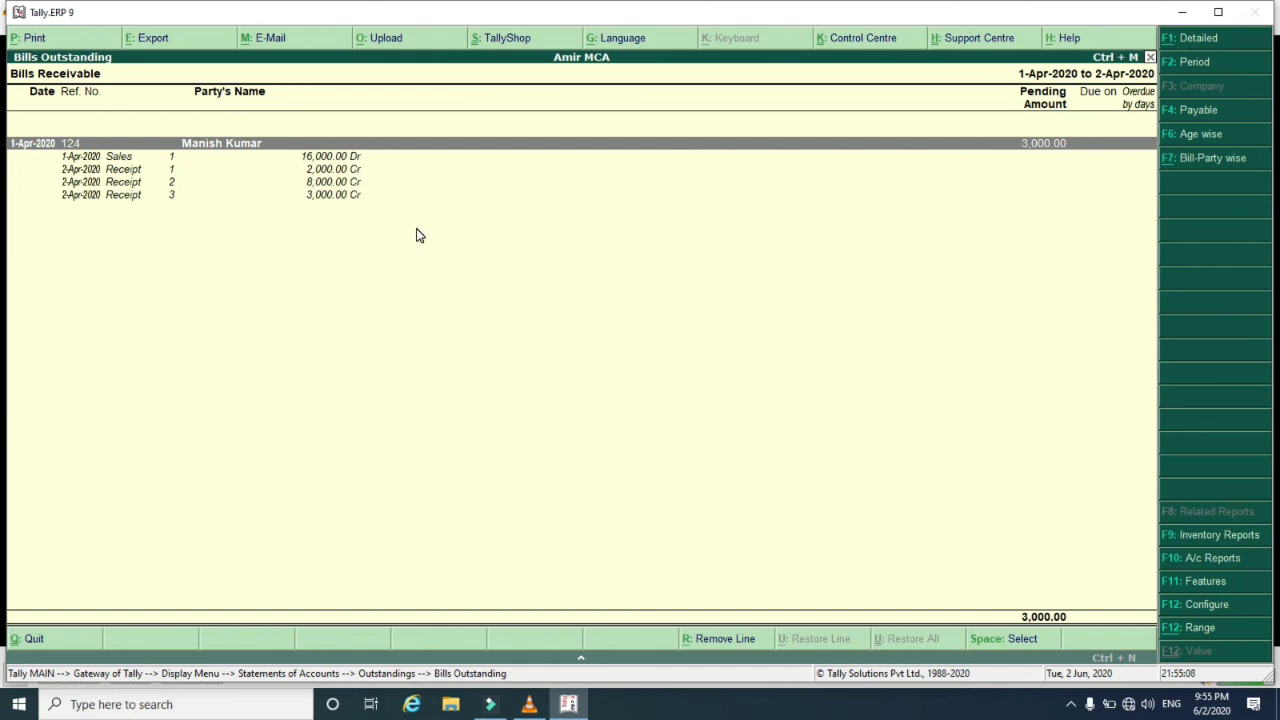
Close the receivables report and reopen accounting voucher entry from the Gateway of Tally.
{"action": "key", "text": "Escape"}
{"action": "key", "text": "Escape"}
{"action": "key", "text": "Escape"}
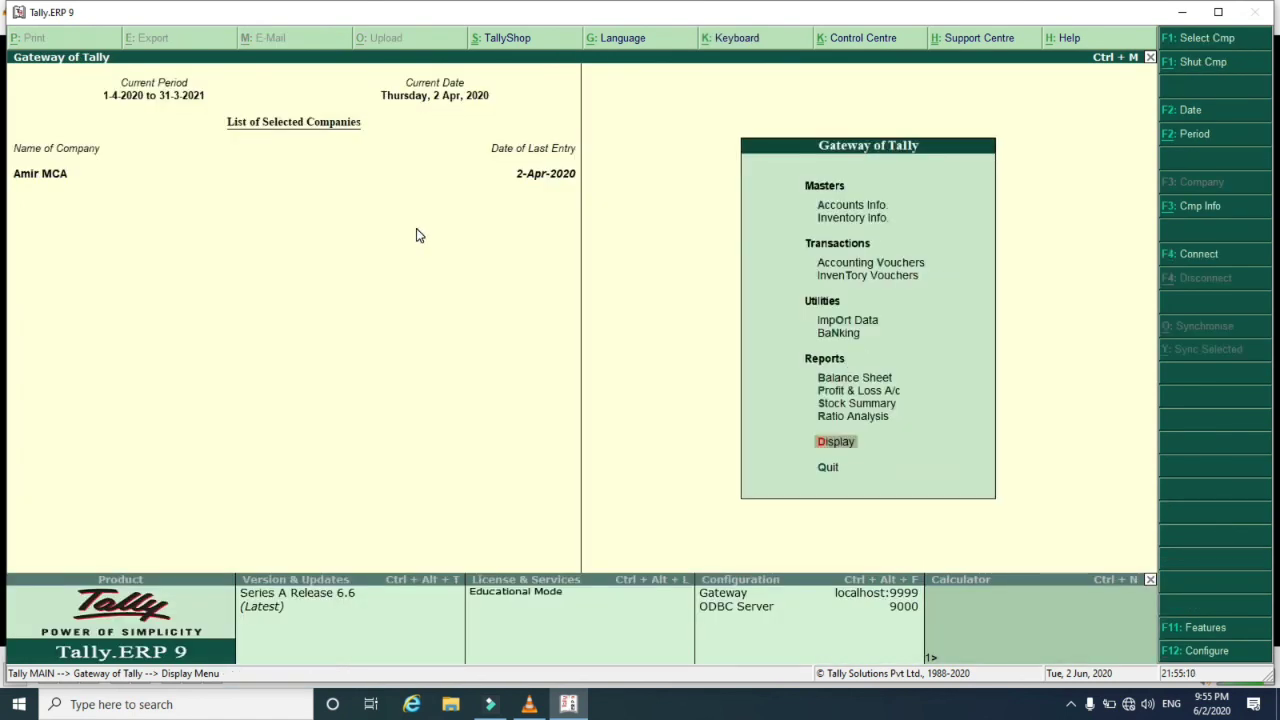
{"action": "key", "text": "Down"}
{"action": "key", "text": "Down"}
{"action": "key", "text": "Down"}
{"action": "key", "text": "Down"}
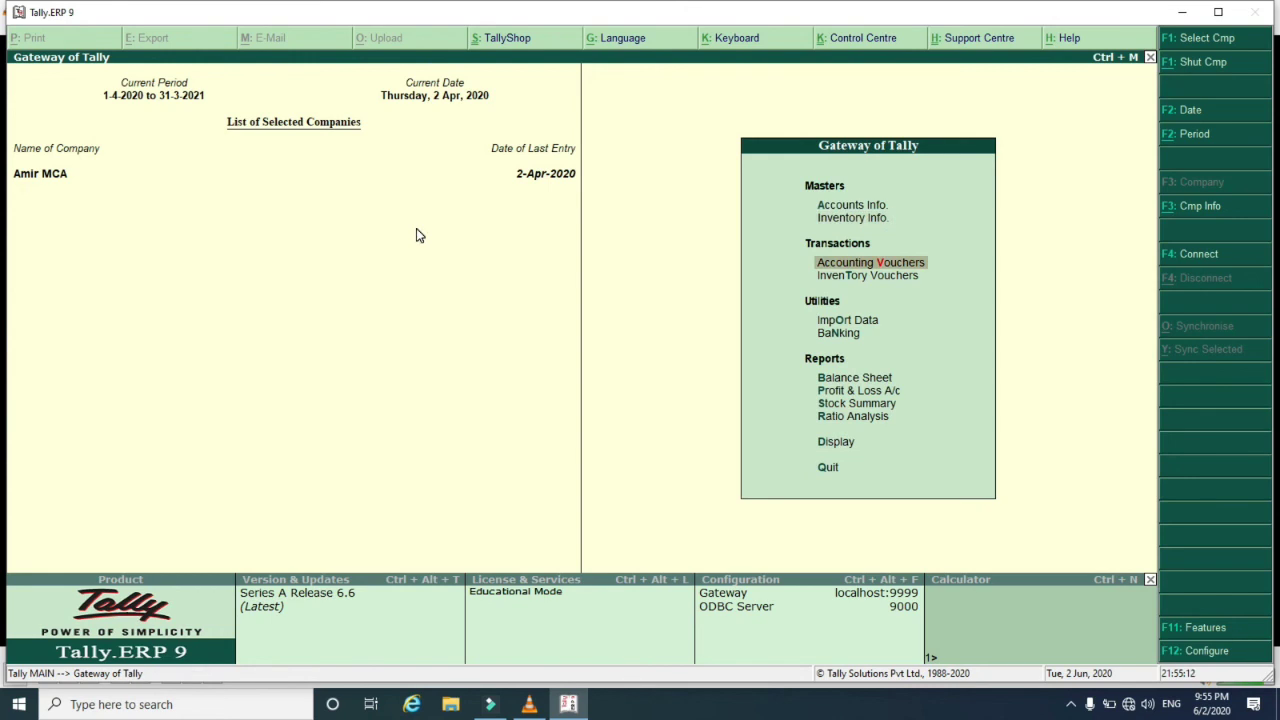
{"action": "key", "text": "Return"}
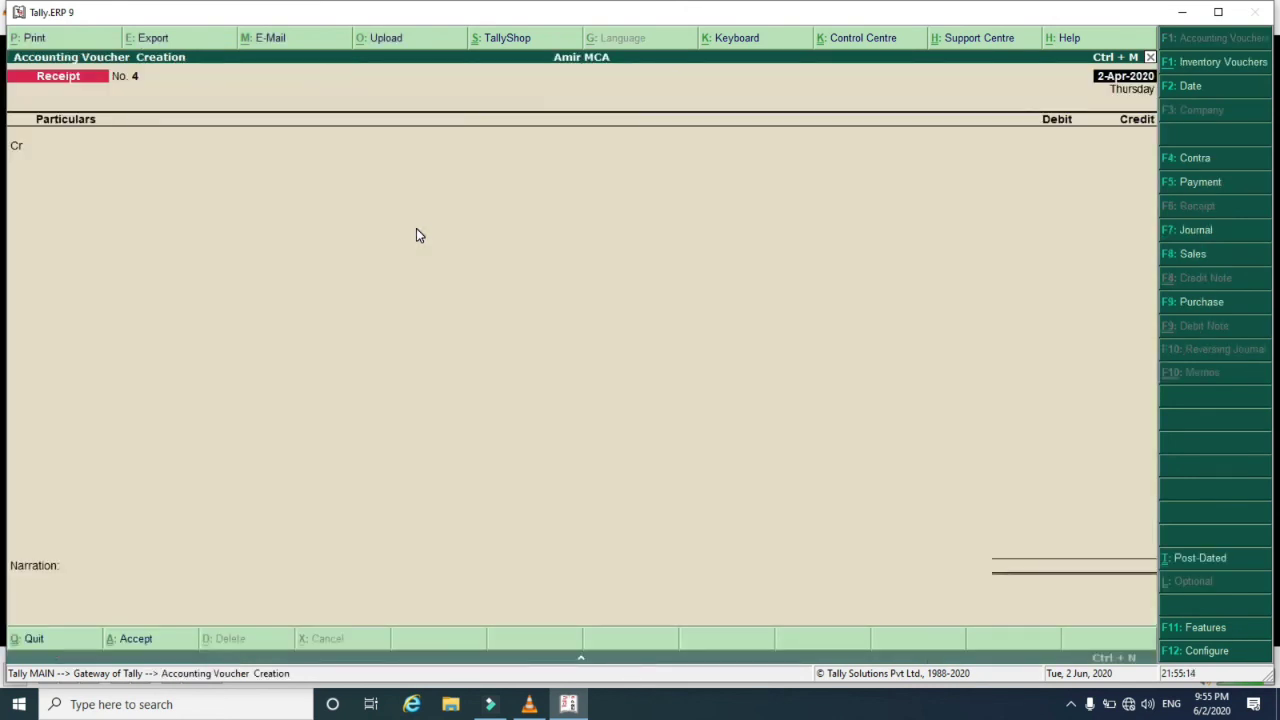
Credit the customer's ledger with another 3,000 in the receipt voucher, adjusted as Agst Ref against bill 124.
{"action": "key", "text": "Return"}
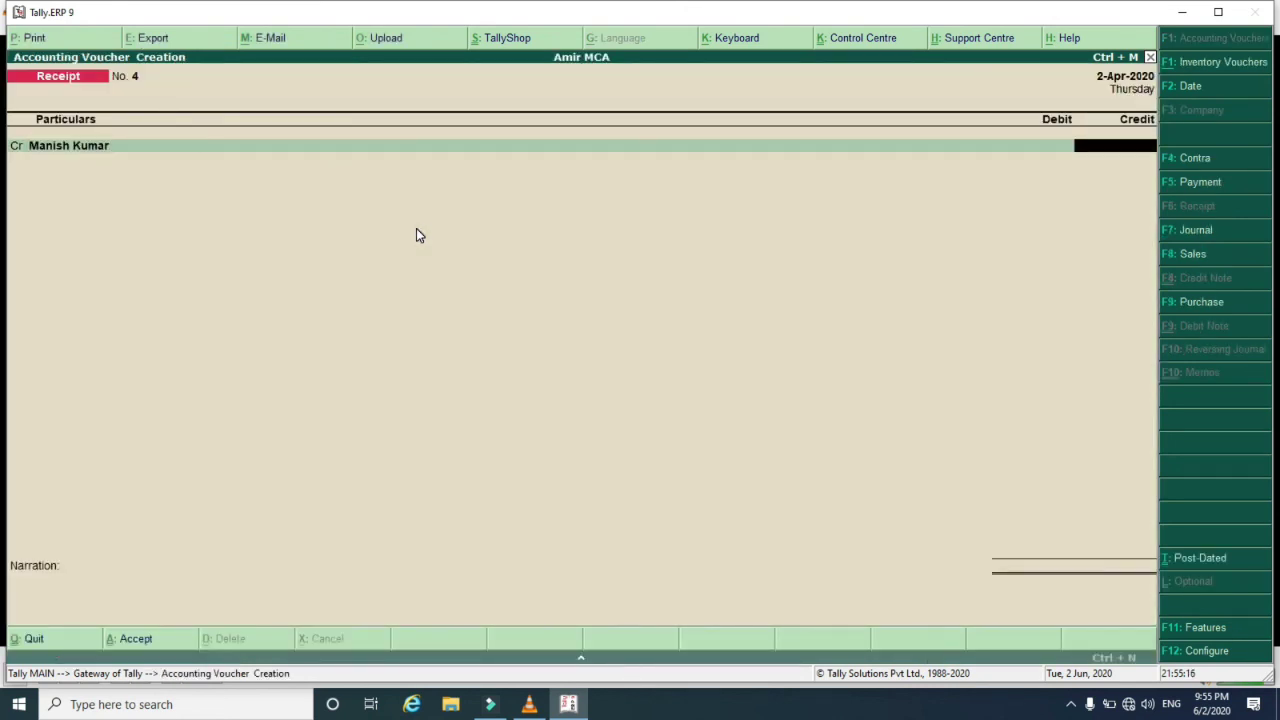
{"action": "type", "text": "3,000"}
{"action": "key", "text": "Return"}
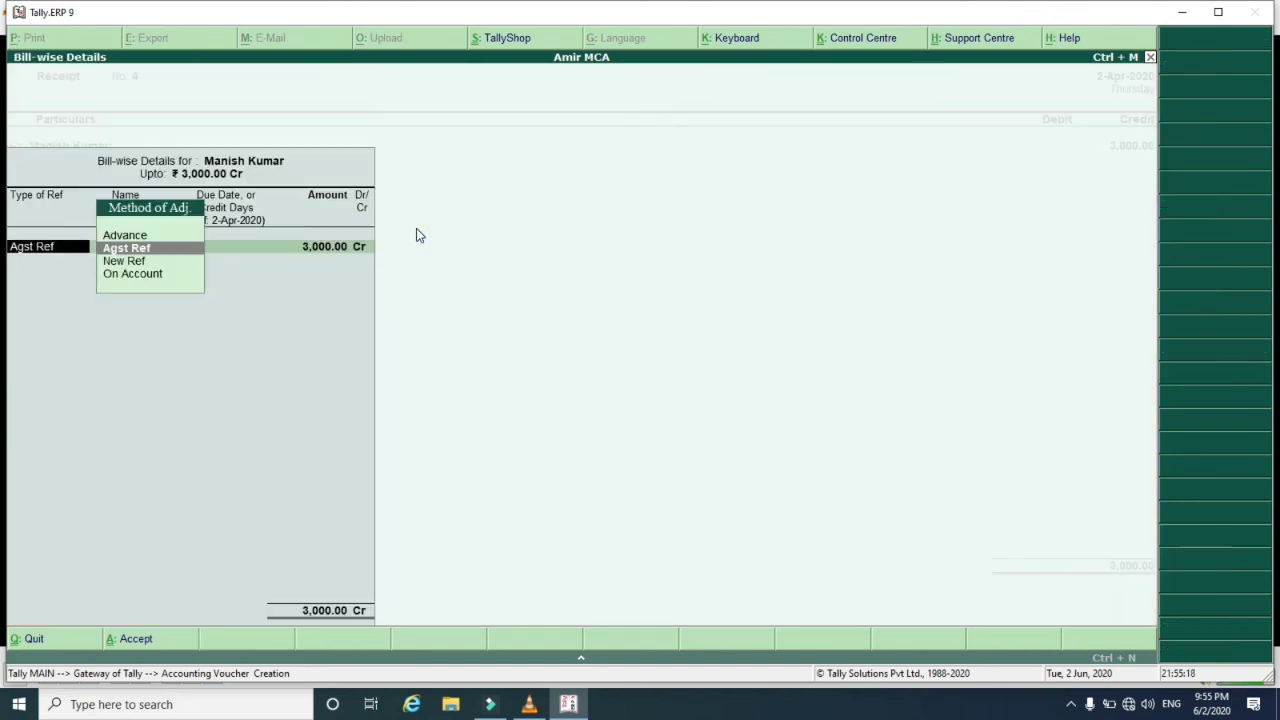
{"action": "key", "text": "Return"}
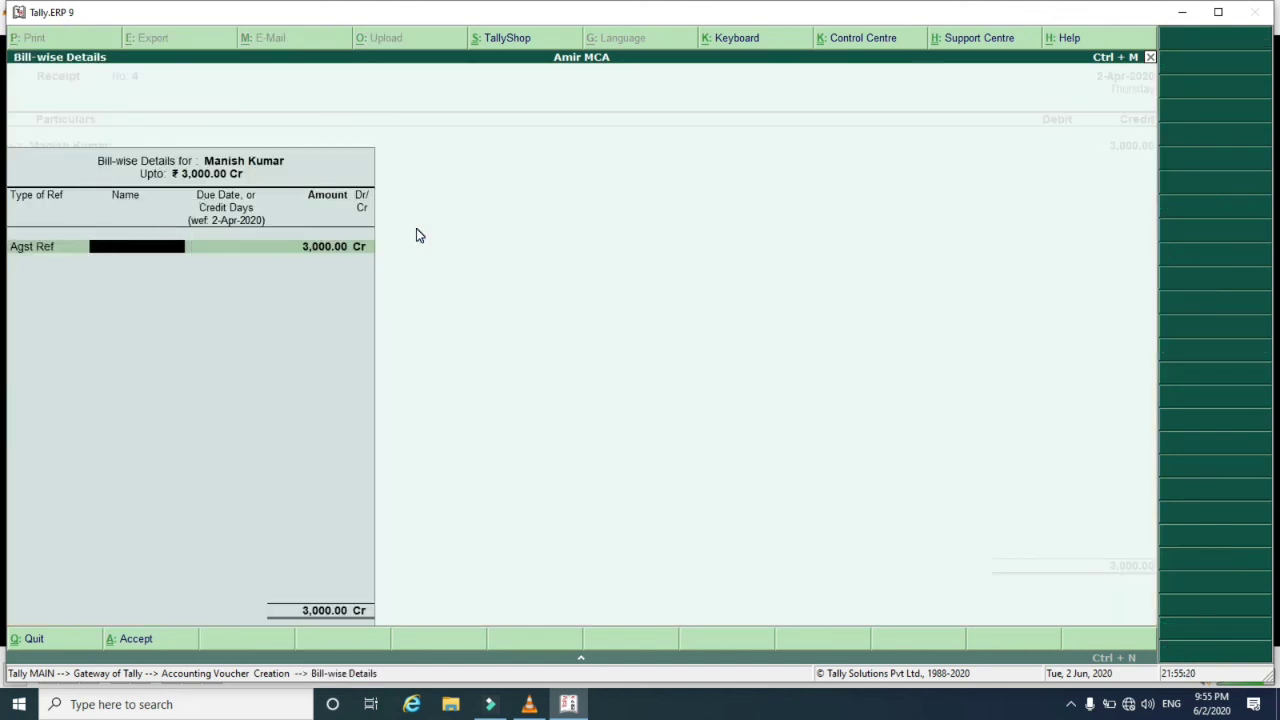
{"action": "type", "text": "124"}
{"action": "key", "text": "Return"}
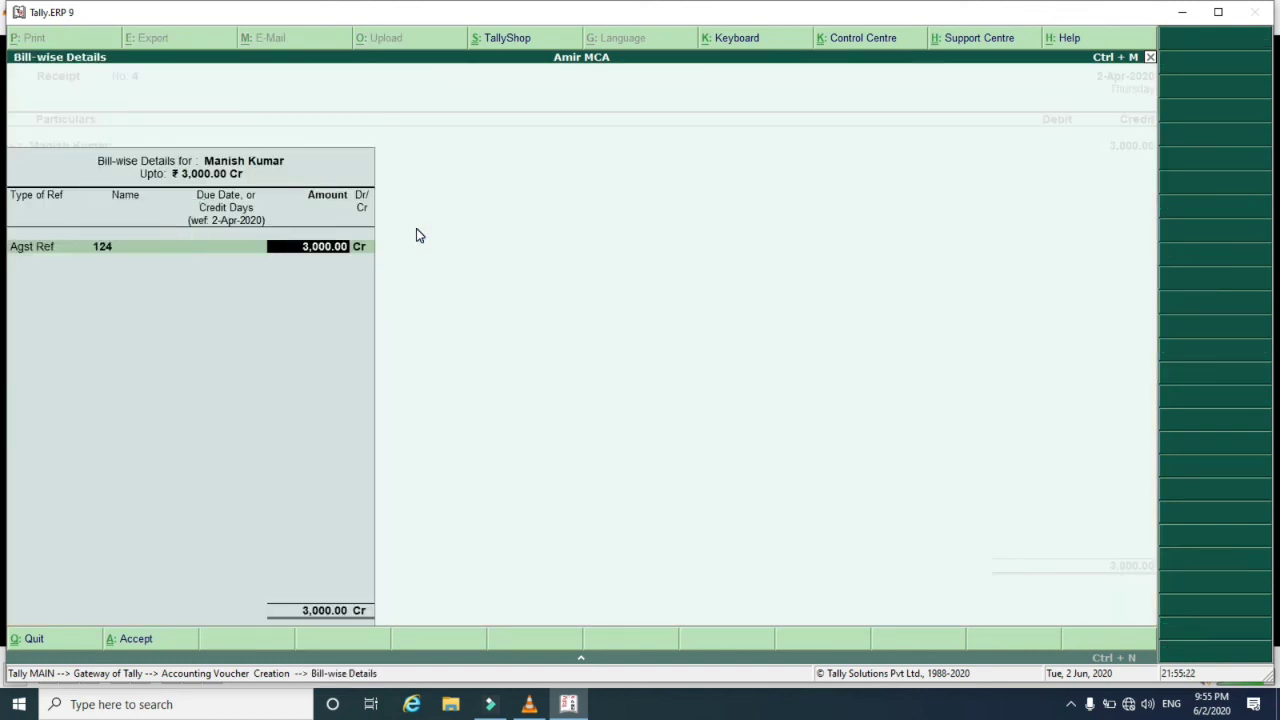
Accept the bill-wise details, debit Cash for the second 3,000 receipt and save the voucher.
{"action": "key", "text": "Return"}
{"action": "key", "text": "Return"}
{"action": "key", "text": "Return"}
{"action": "key", "text": "Return"}
{"action": "key", "text": "Return"}
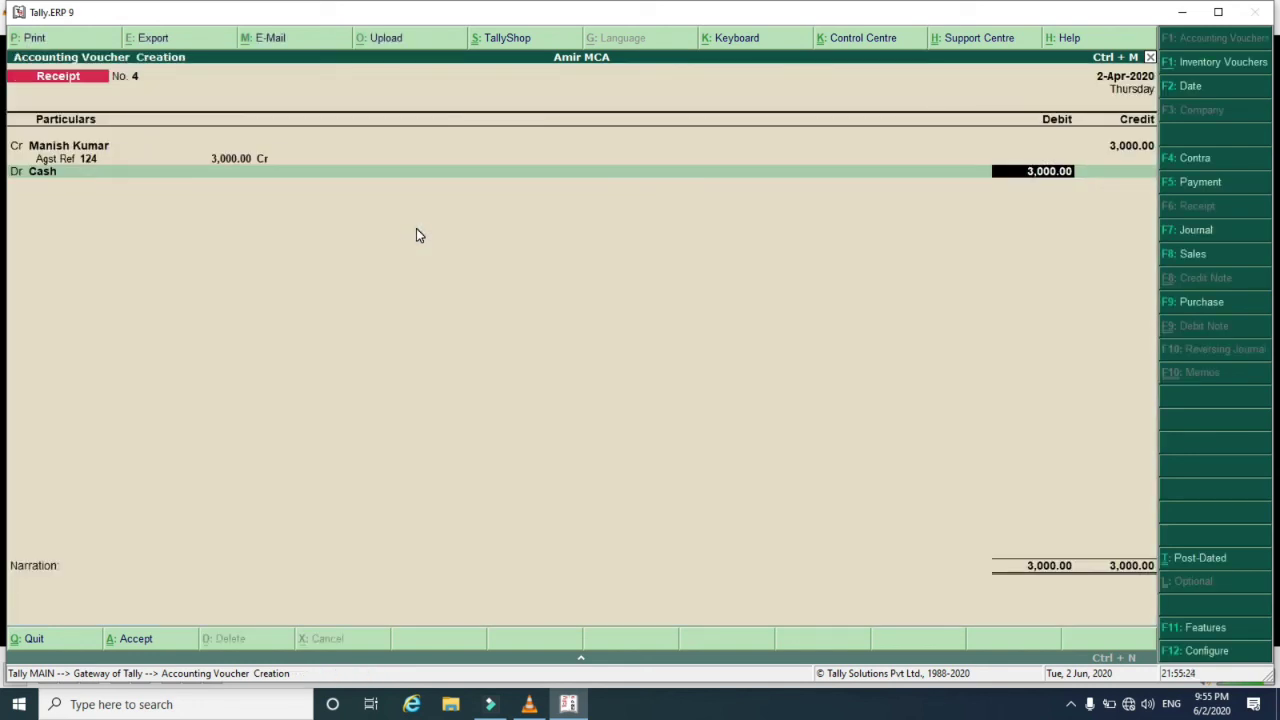
{"action": "key", "text": "Return"}
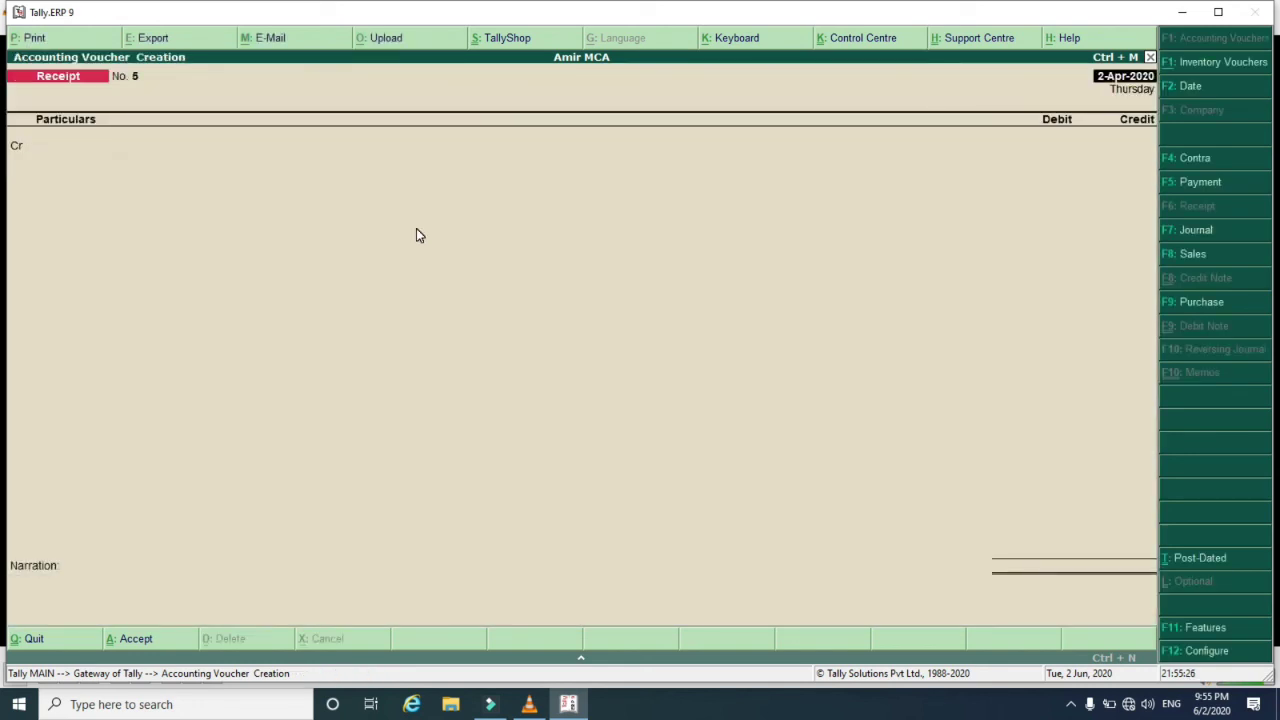
Leave voucher entry and reopen the outstanding receivables report to check whether bill 124 is still pending.
{"action": "key", "text": "Escape"}
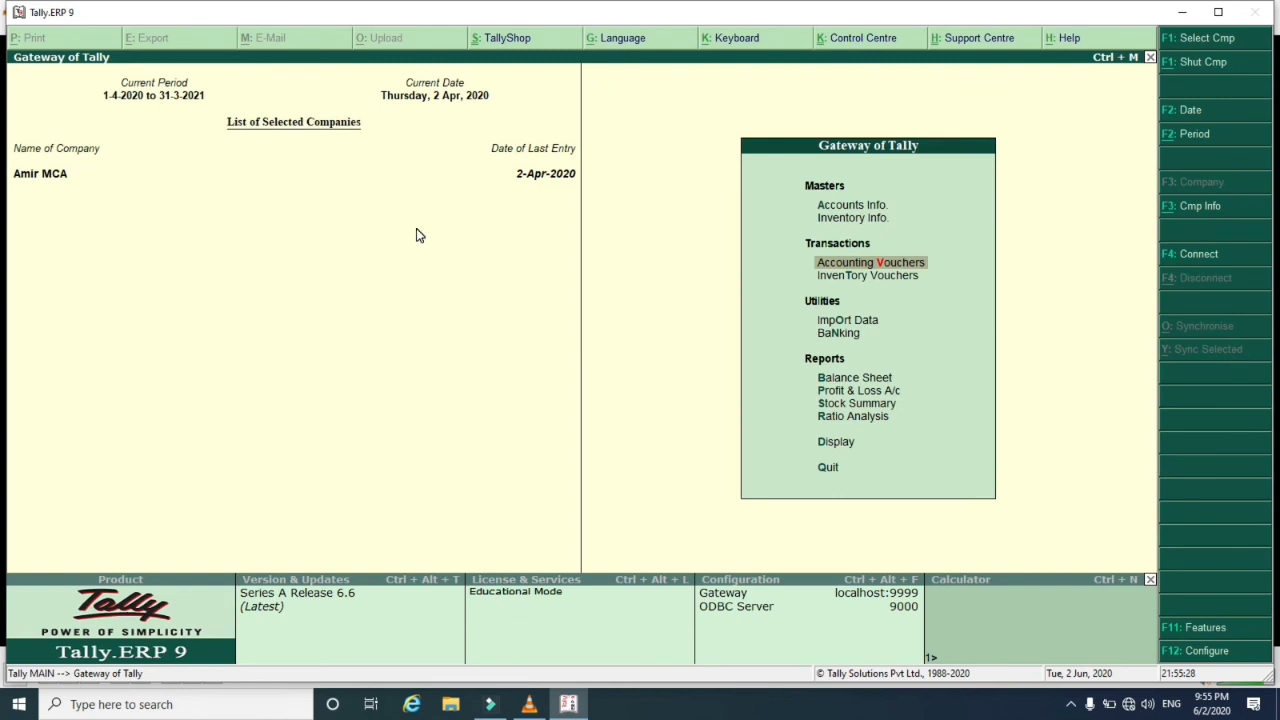
{"action": "key", "text": "Down"}
{"action": "key", "text": "Down"}
{"action": "key", "text": "Down"}
{"action": "key", "text": "Down"}
{"action": "key", "text": "Down"}
{"action": "key", "text": "Down"}
{"action": "key", "text": "Down"}
{"action": "key", "text": "Down"}
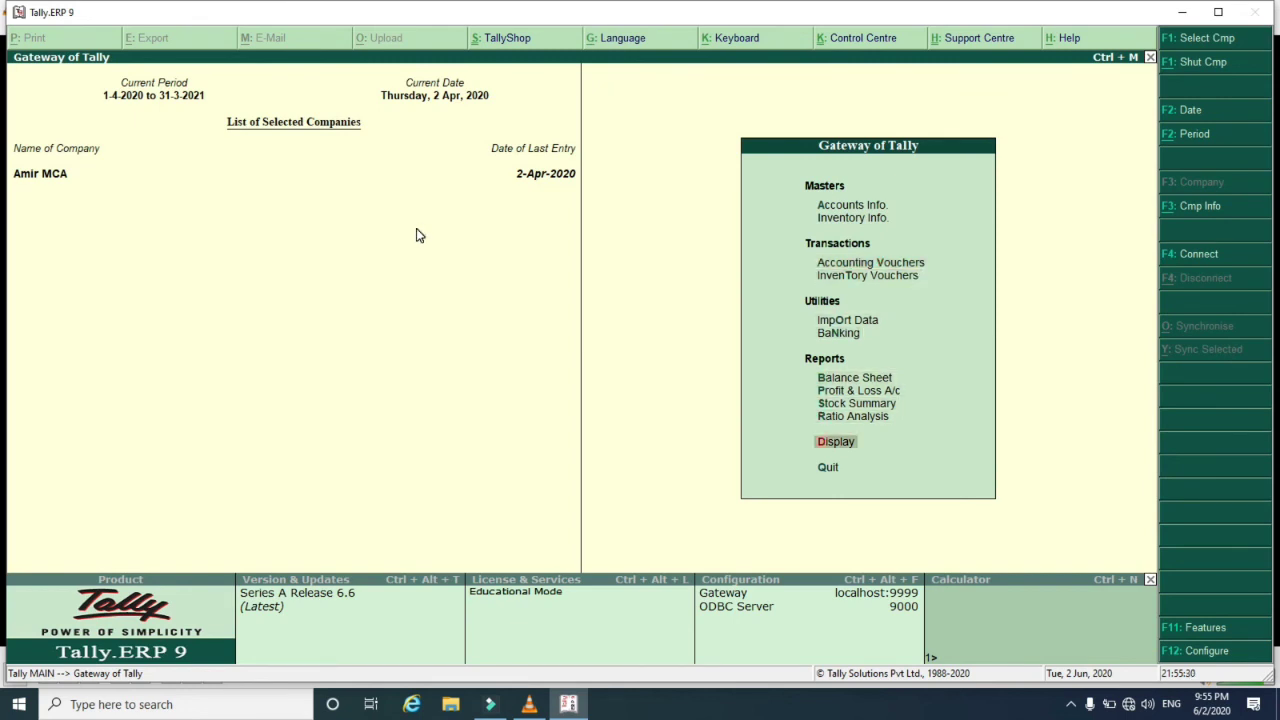
{"action": "key", "text": "Return"}
{"action": "key", "text": "Down"}
{"action": "key", "text": "Down"}
{"action": "key", "text": "Down"}
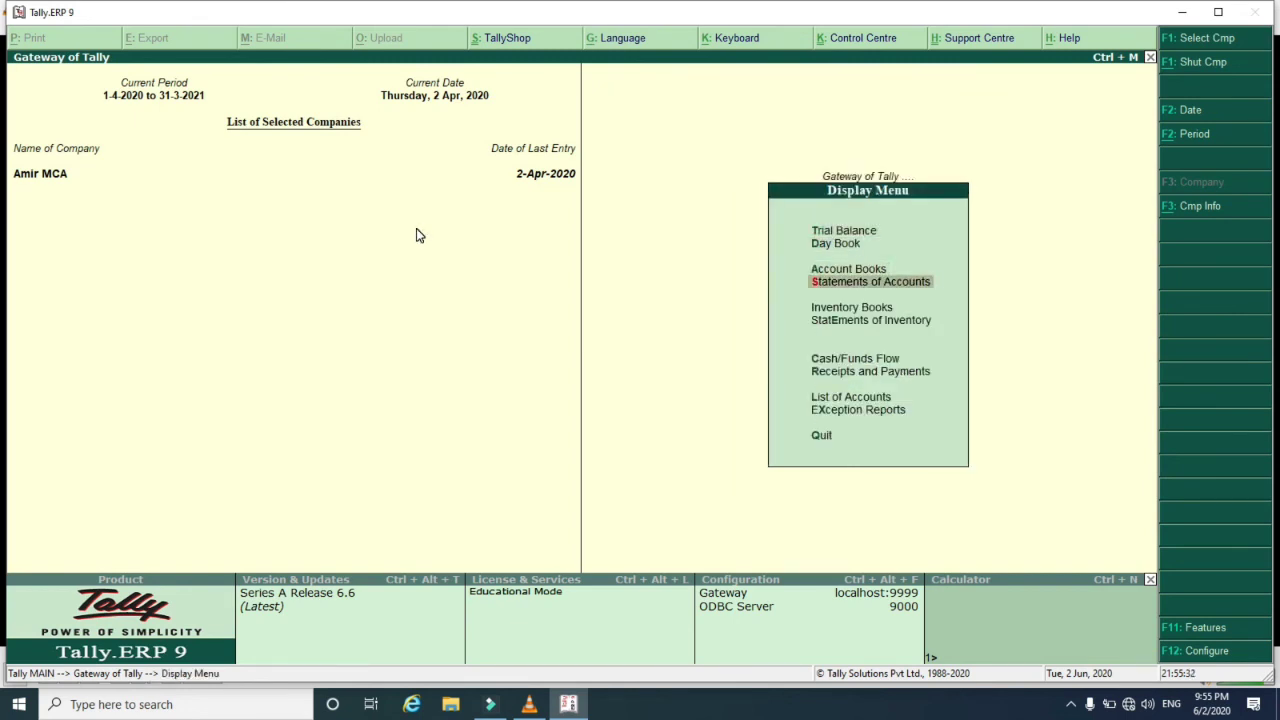
{"action": "key", "text": "Return"}
{"action": "key", "text": "Return"}
{"action": "key", "text": "Return"}
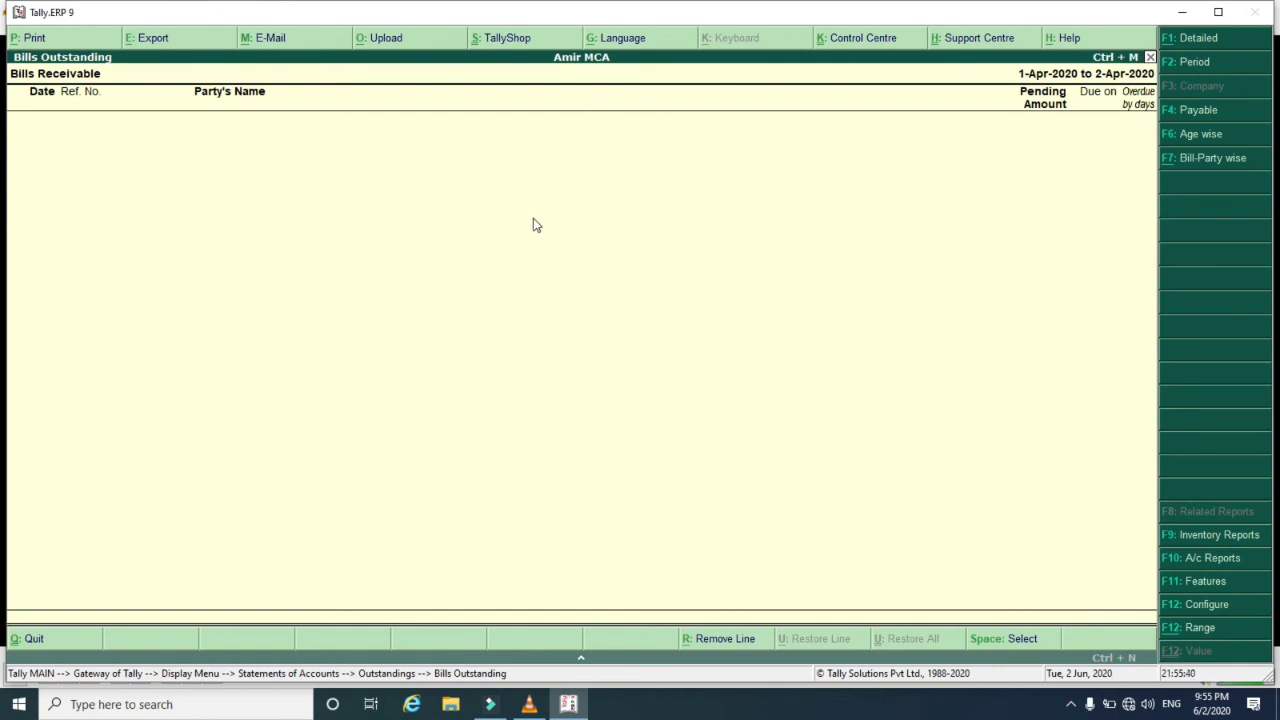
Toggle the receivables report to Bill-Party wise and back, look at the ageing methods, and close the report.
{"action": "left_click", "coordinate": [1211, 159]}
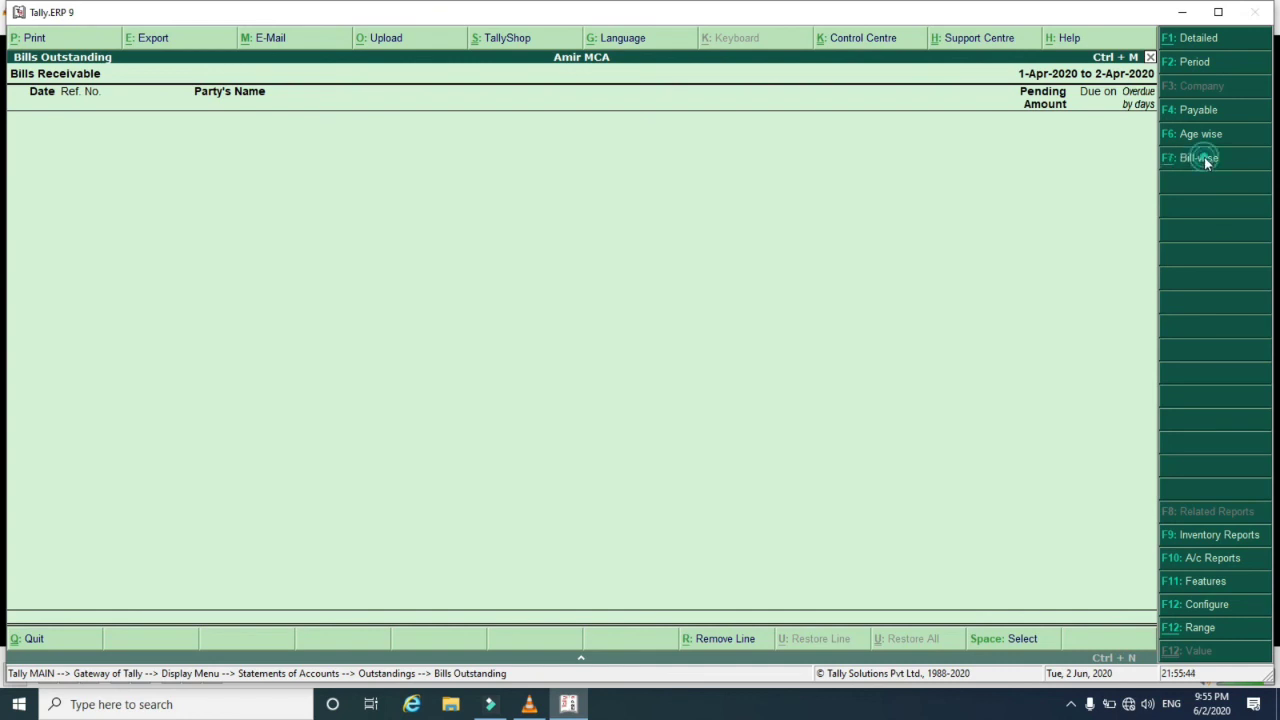
{"action": "left_click", "coordinate": [1210, 160]}
{"action": "left_click", "coordinate": [1202, 140]}
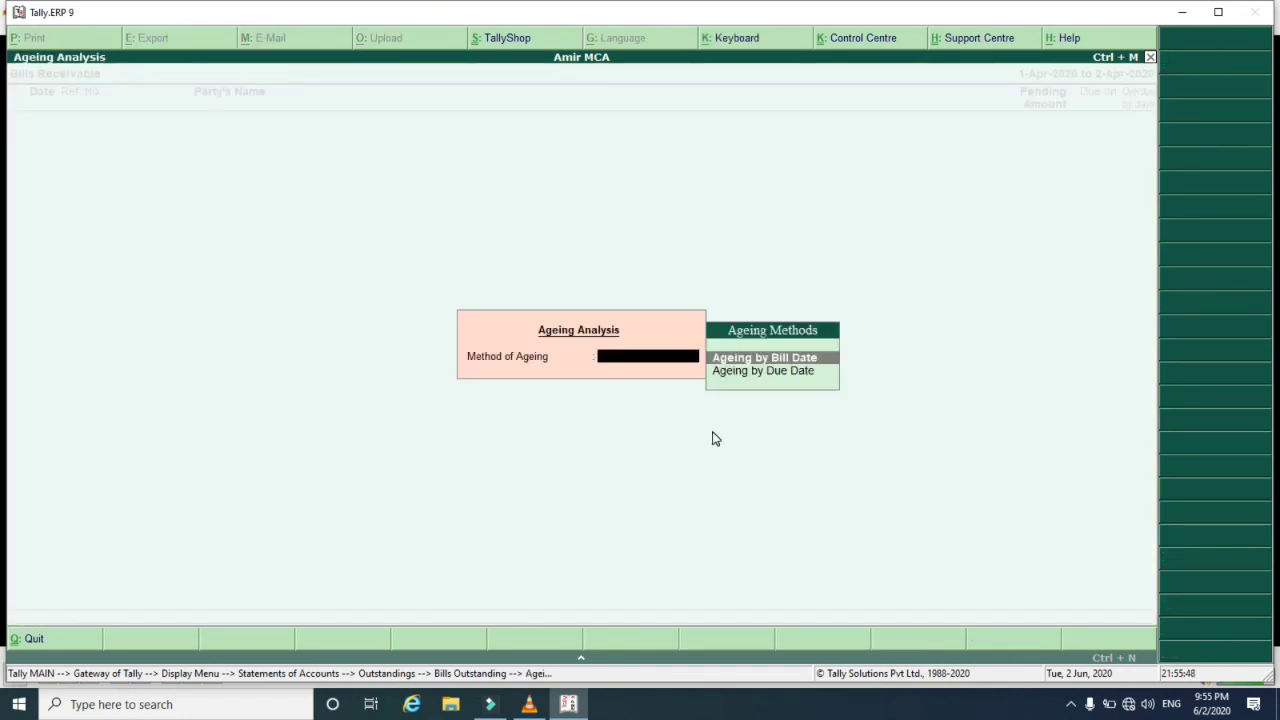
{"action": "key", "text": "Escape"}
{"action": "key", "text": "Escape"}
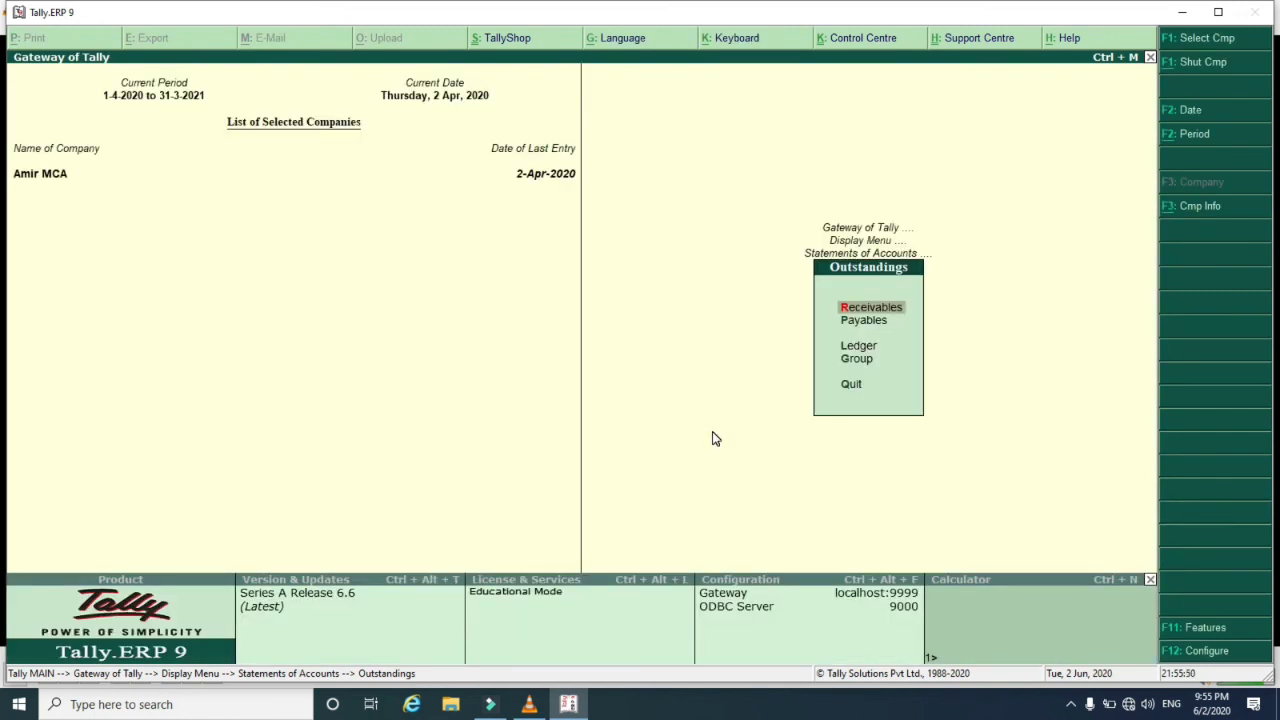
Return to the Display Menu and open the Day Book to review the recorded payment and receipt vouchers.
{"action": "key", "text": "Escape"}
{"action": "key", "text": "Escape"}
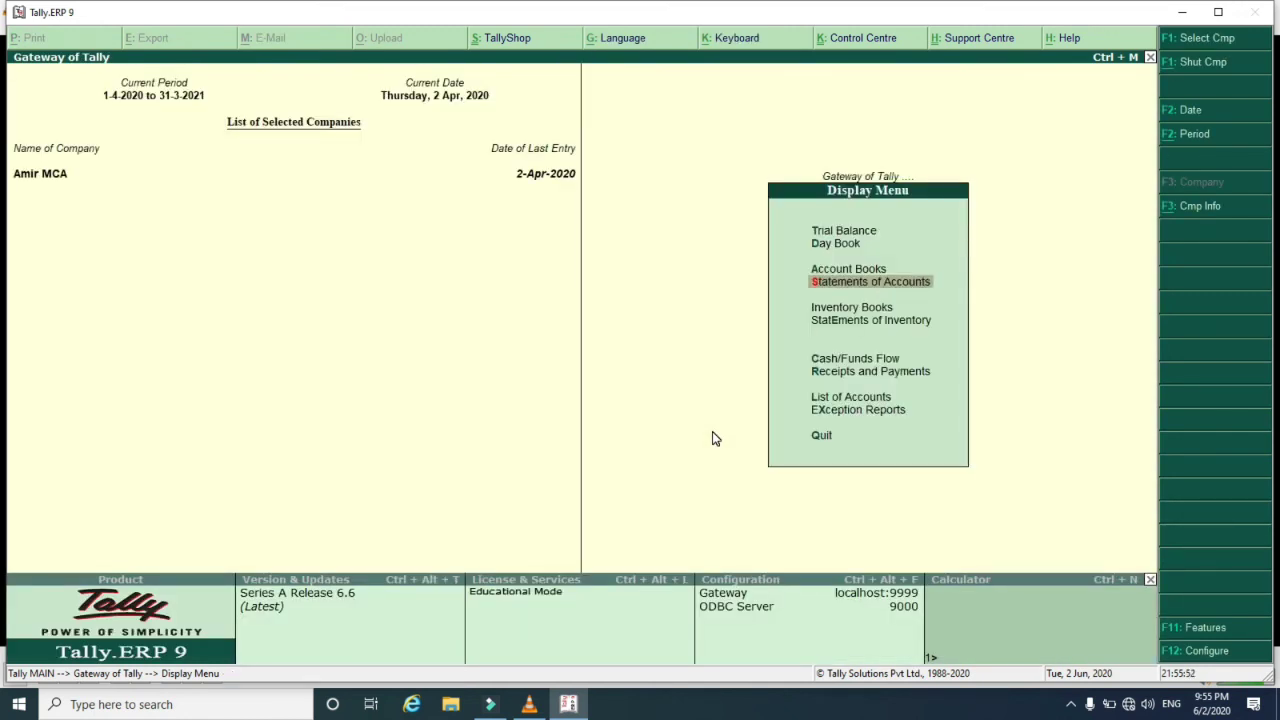
{"action": "key", "text": "Up"}
{"action": "key", "text": "Up"}
{"action": "key", "text": "Return"}
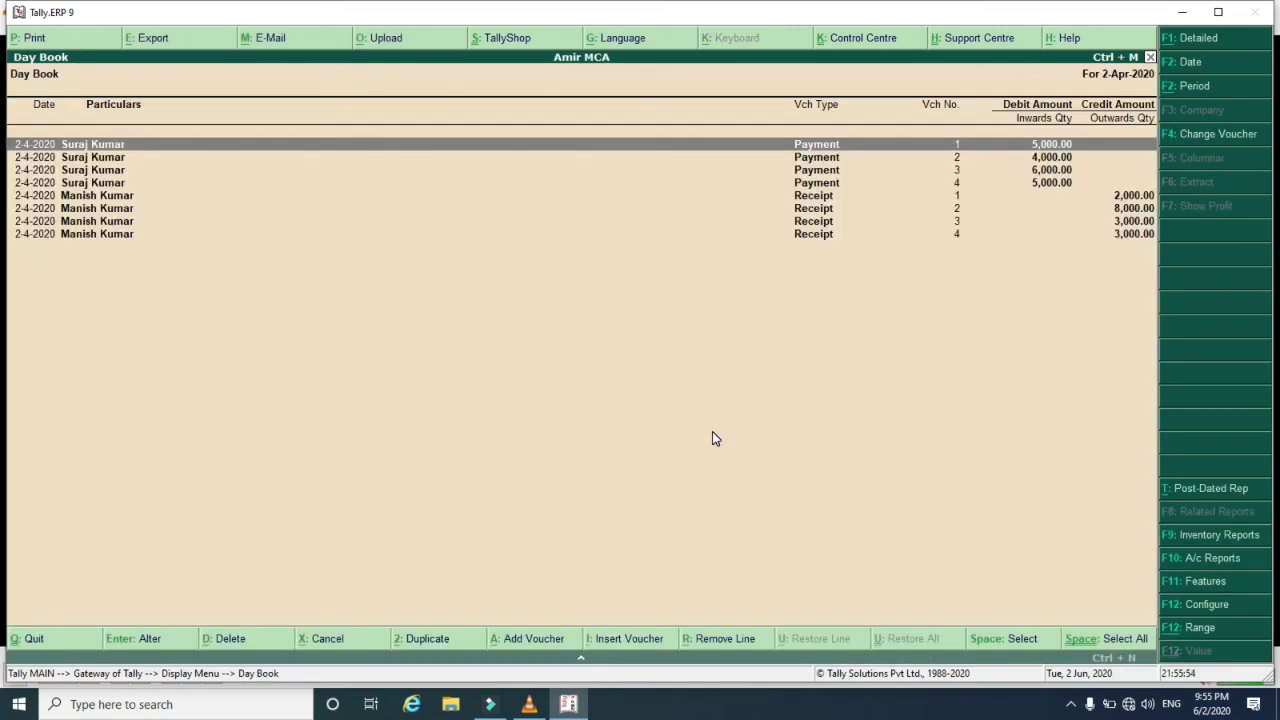